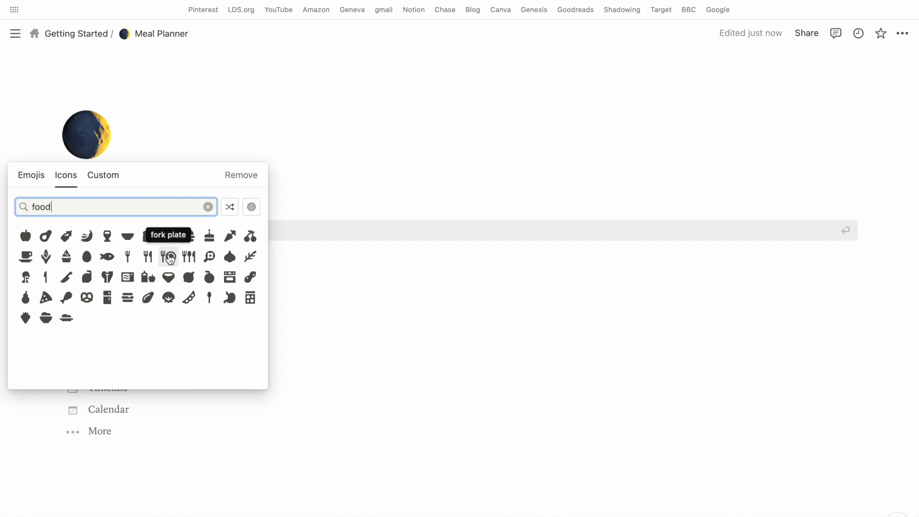
Step: Set the page icon to the grey fork, spoon and knife icon found by filtering the icons for "food"
click(150, 278)
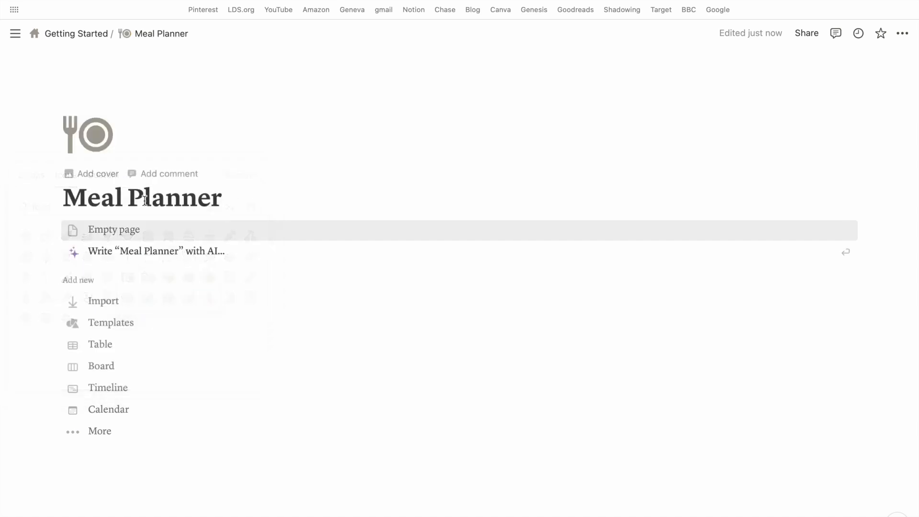
click(102, 134)
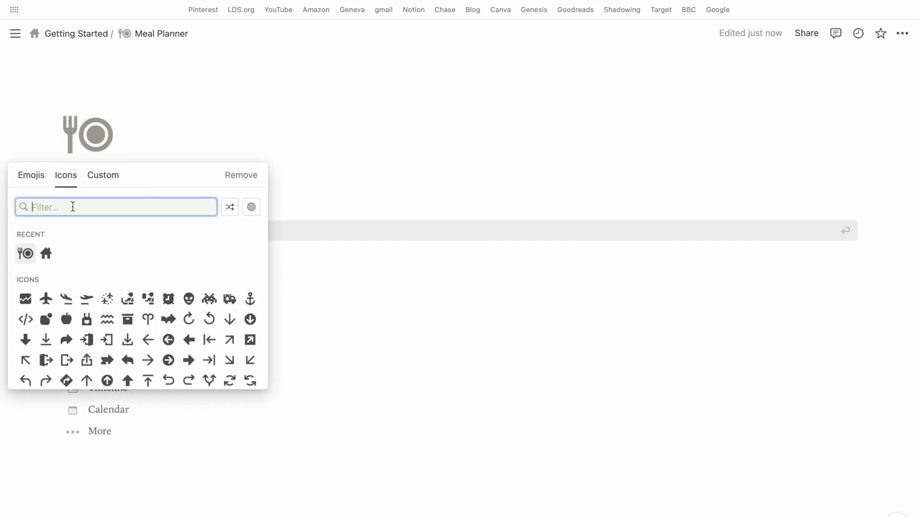
text(g)
key(BackSpace)
text(food)
mouse_move(188, 259)
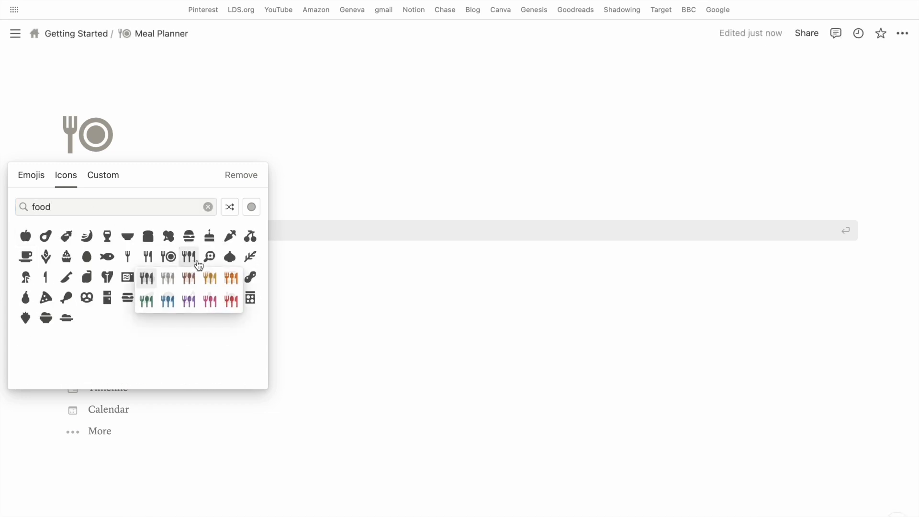
click(168, 282)
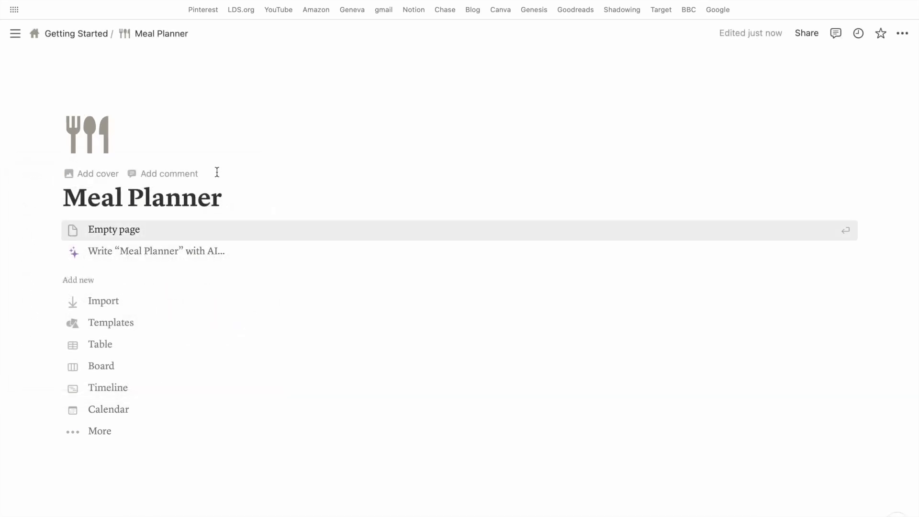
Step: Add an Unsplash cover from a "sage kitchen" search, the photo with red spatulas and wooden boards, and shift the image slightly down
click(115, 184)
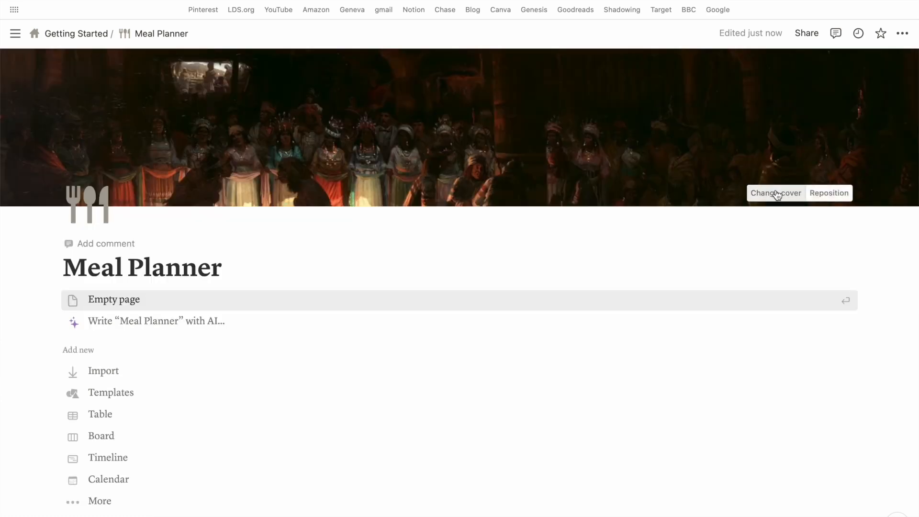
click(774, 193)
click(702, 217)
text(sage kitchen)
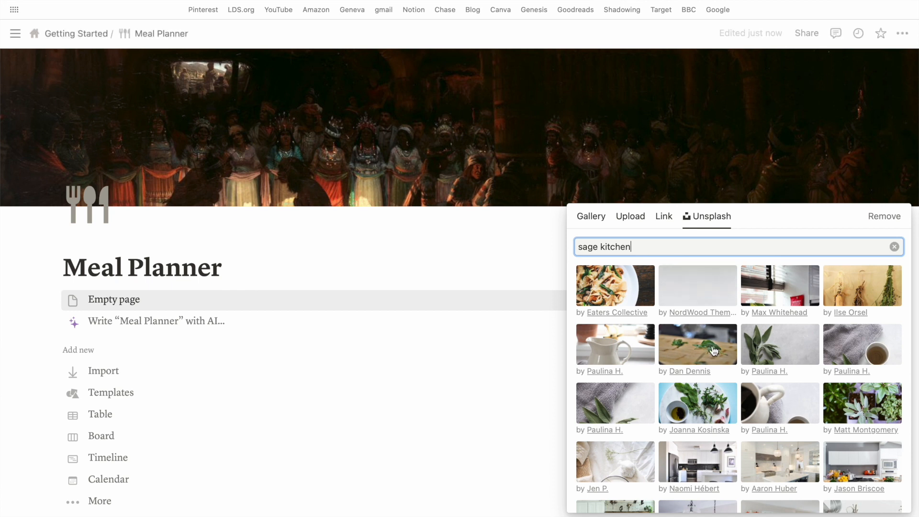
scroll(708, 364, down, 2)
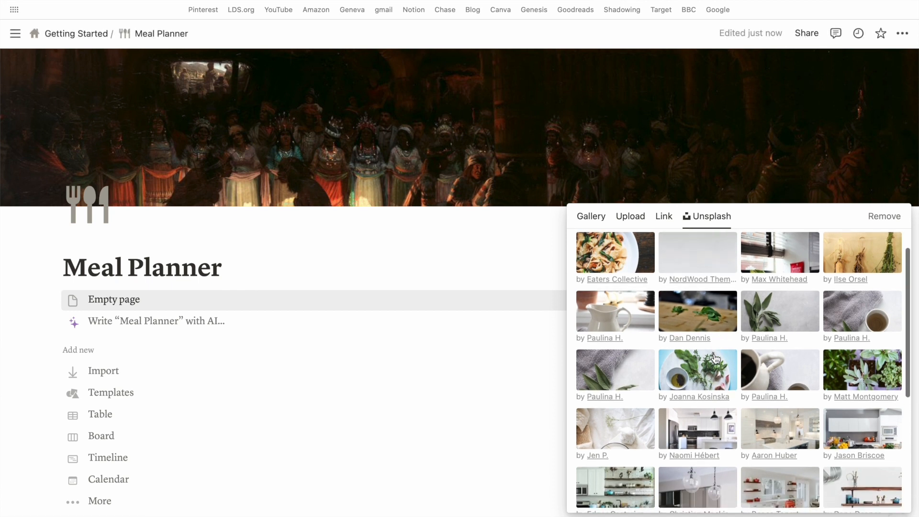
scroll(715, 359, down, 3)
scroll(716, 359, down, 3)
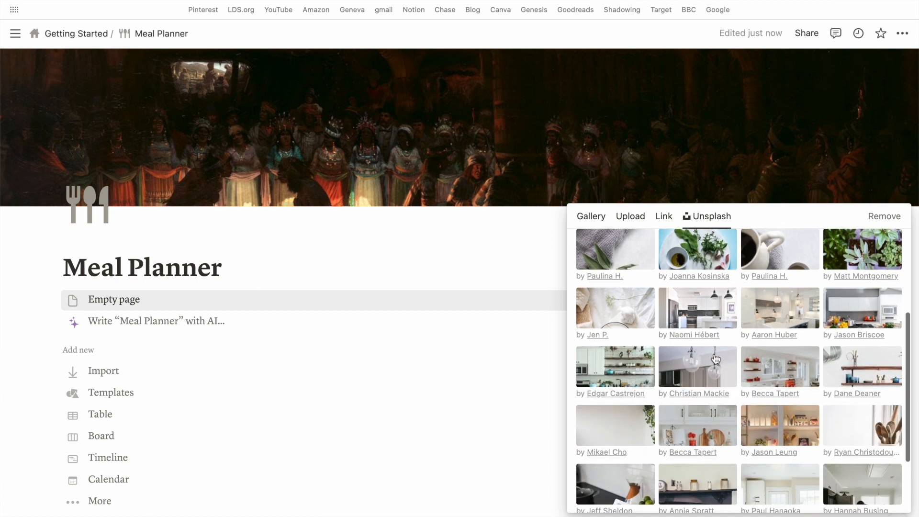
scroll(715, 359, down, 3)
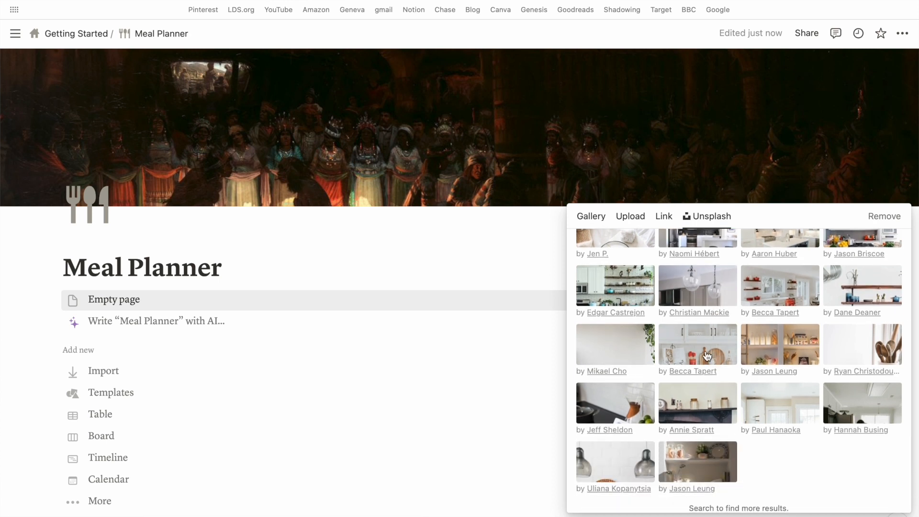
click(708, 356)
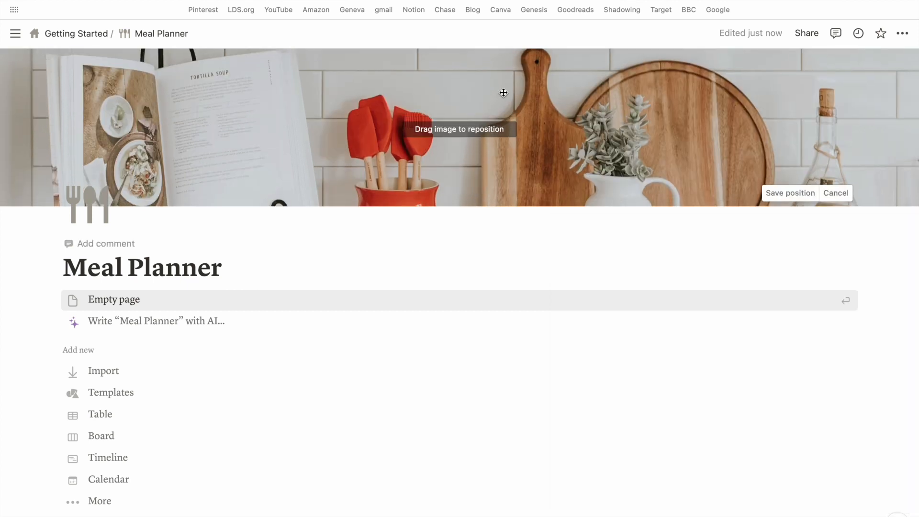
drag(503, 92, 508, 112)
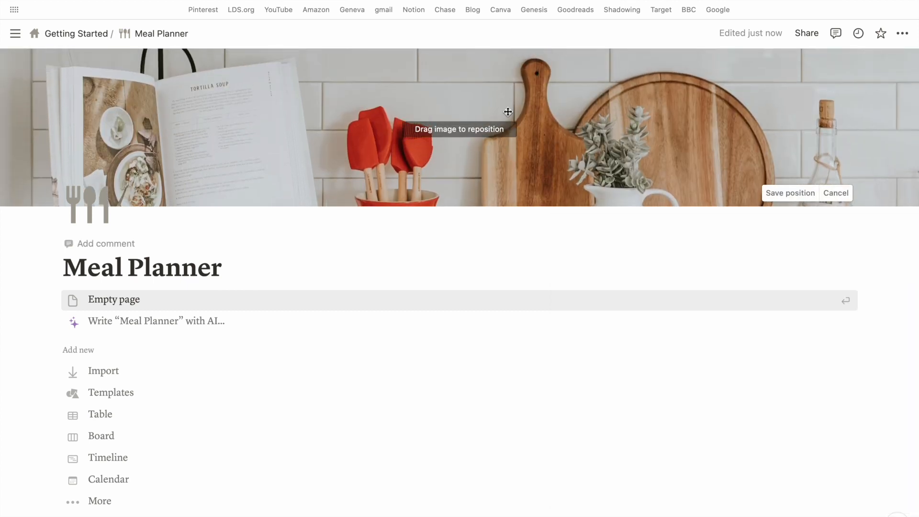
click(384, 245)
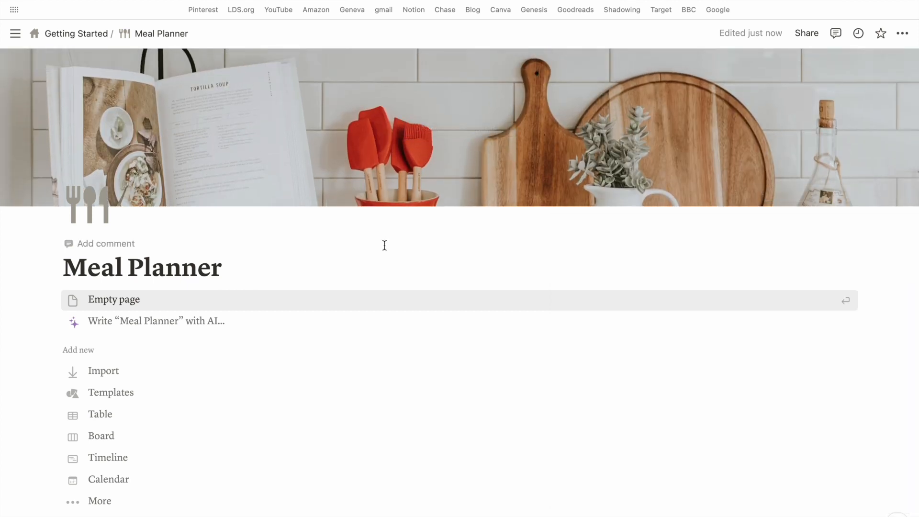
Step: Insert a calendar view with a new database on the empty page and hide its database title
click(132, 307)
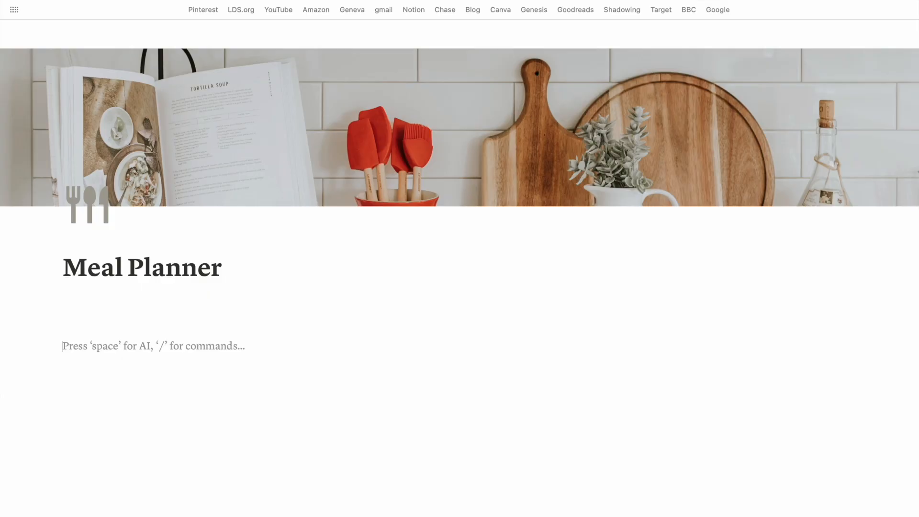
text(/)
scroll(219, 247, down, 10)
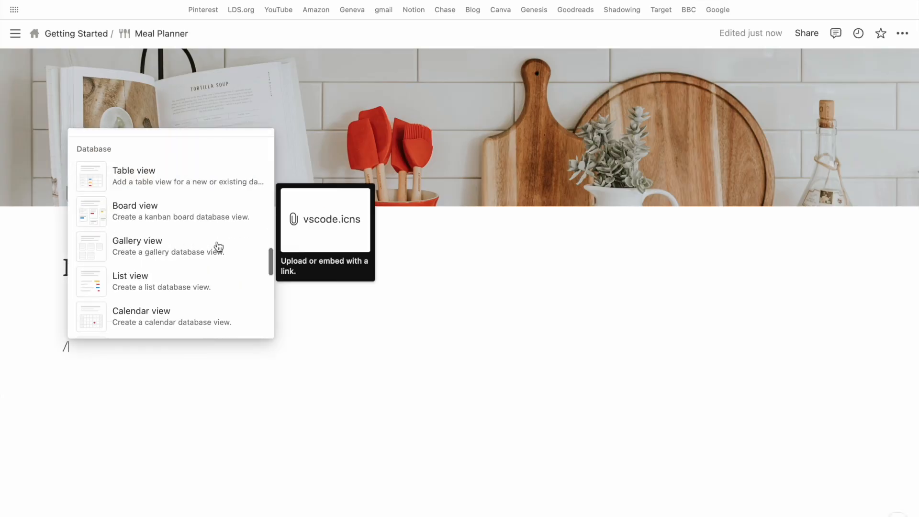
click(205, 316)
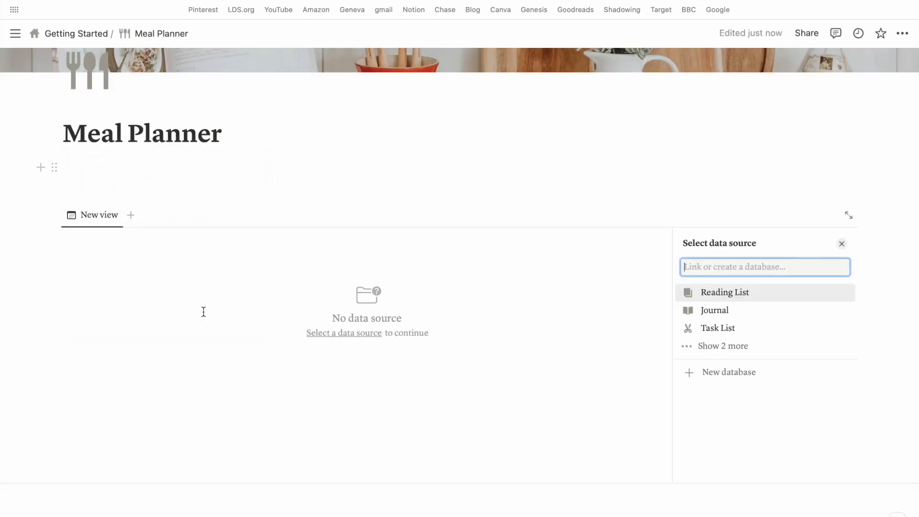
click(734, 380)
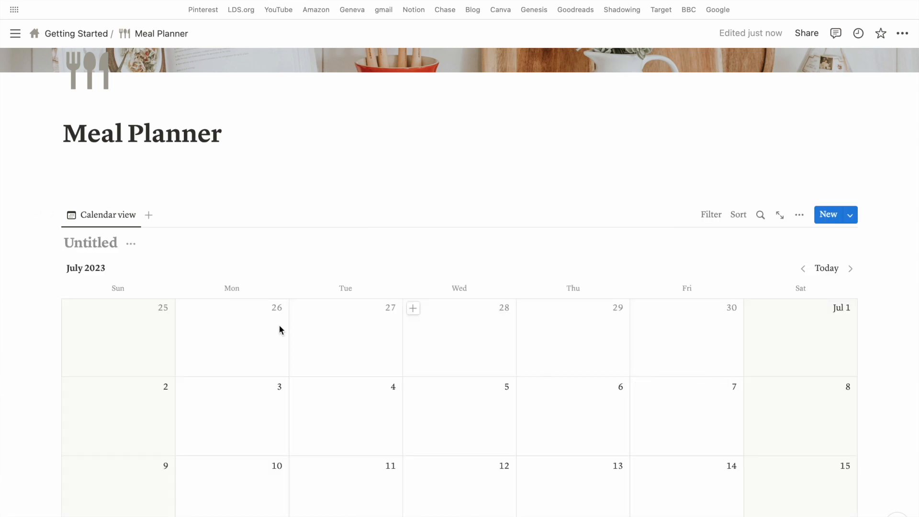
click(128, 249)
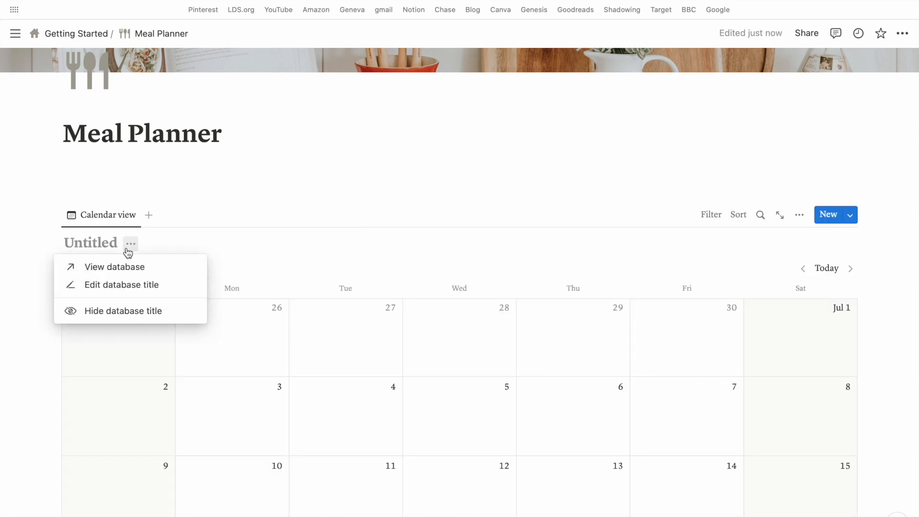
click(131, 312)
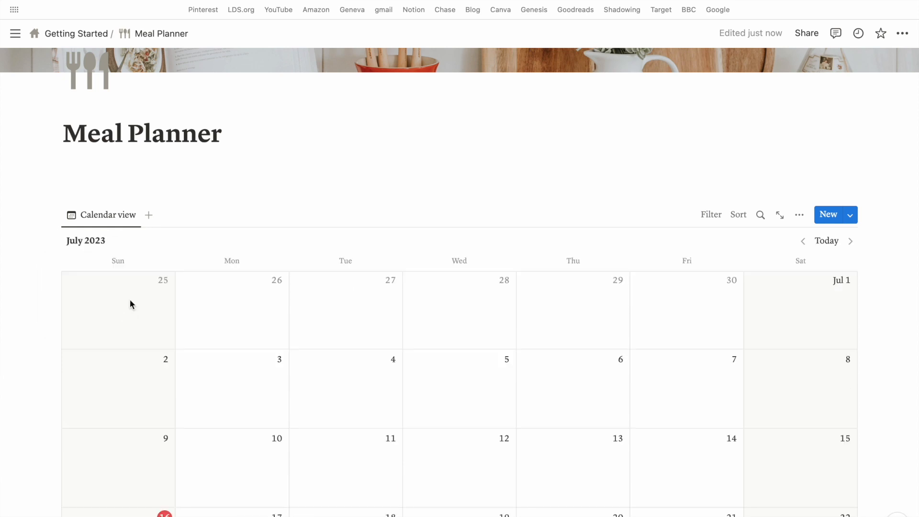
Step: Rename the calendar view to "Meal Calendar"
click(119, 219)
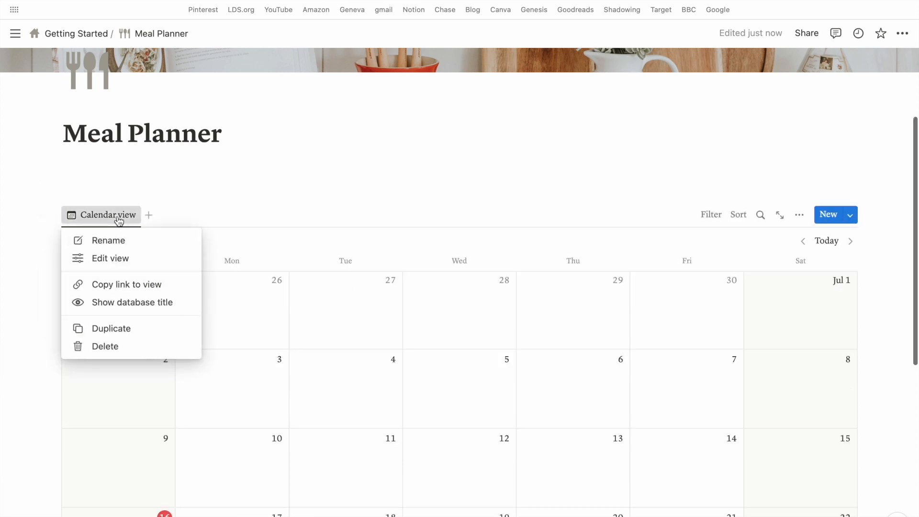
click(117, 248)
text(Meals)
key(BackSpace)
text(C)
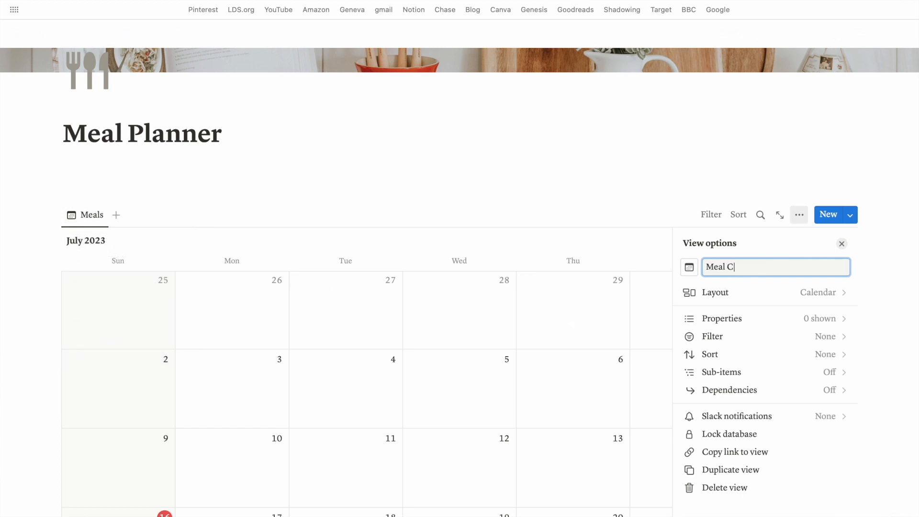
text(alendar)
click(123, 227)
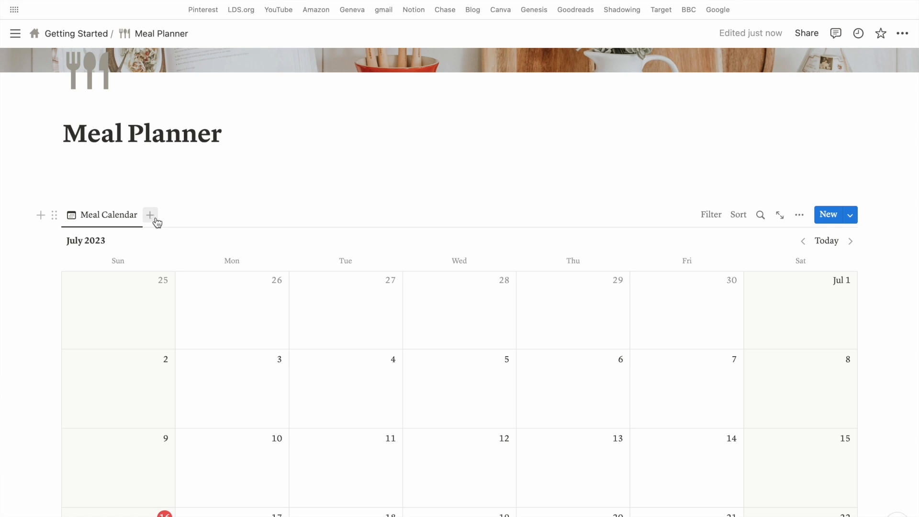
Step: Add a list view to the meal database and hide the database title in it
click(155, 220)
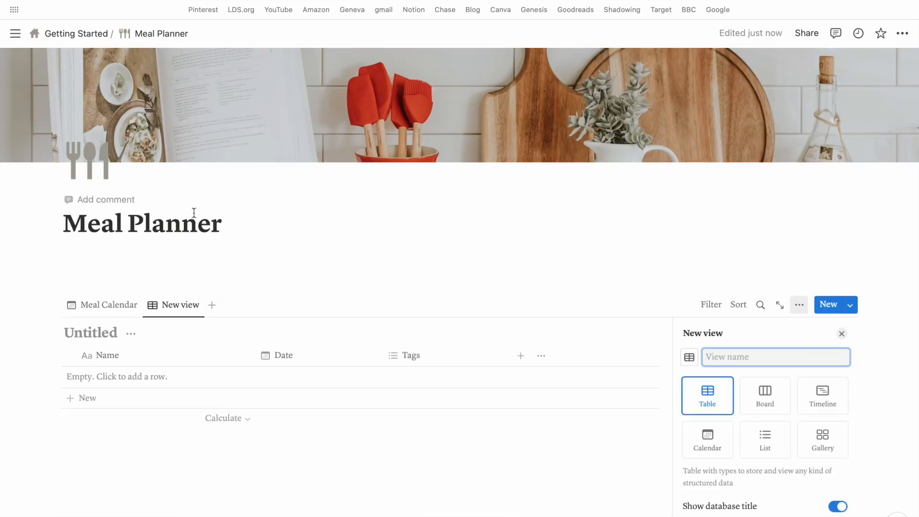
click(775, 445)
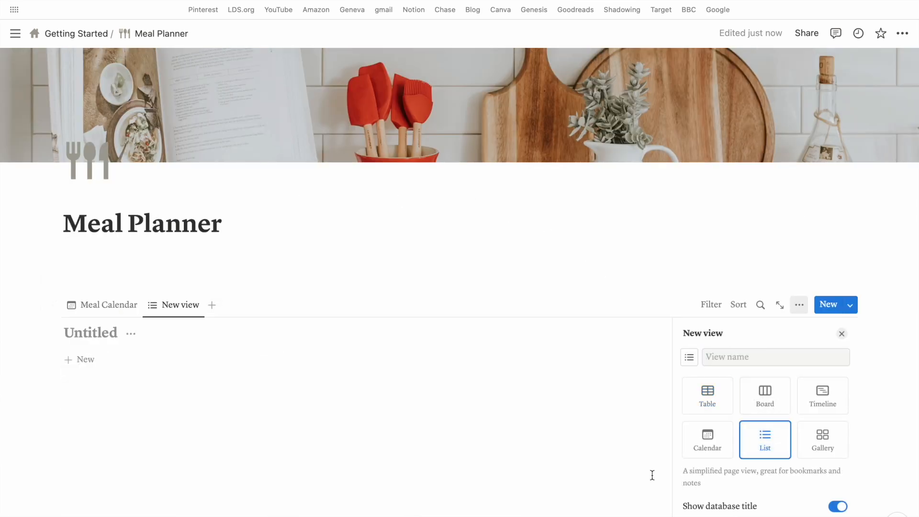
click(130, 338)
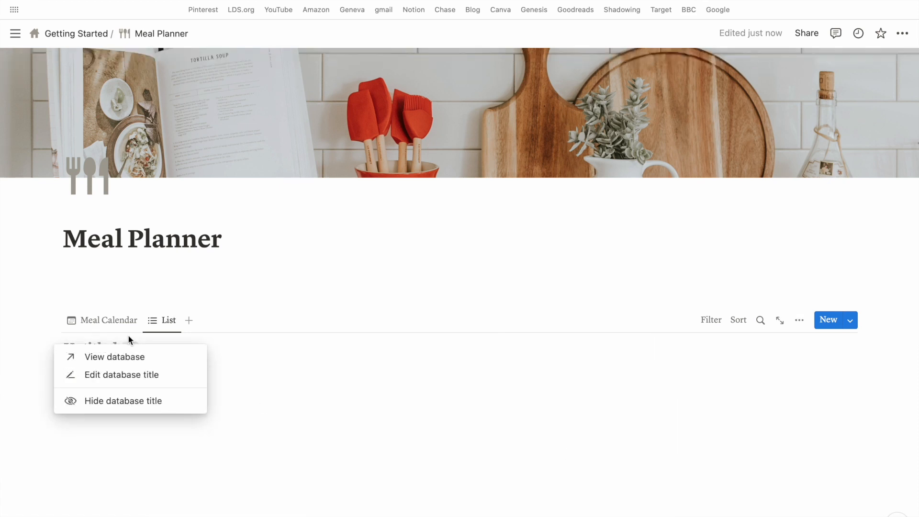
click(120, 406)
Step: Rename the list view to "Meal List" and close its view options
click(165, 353)
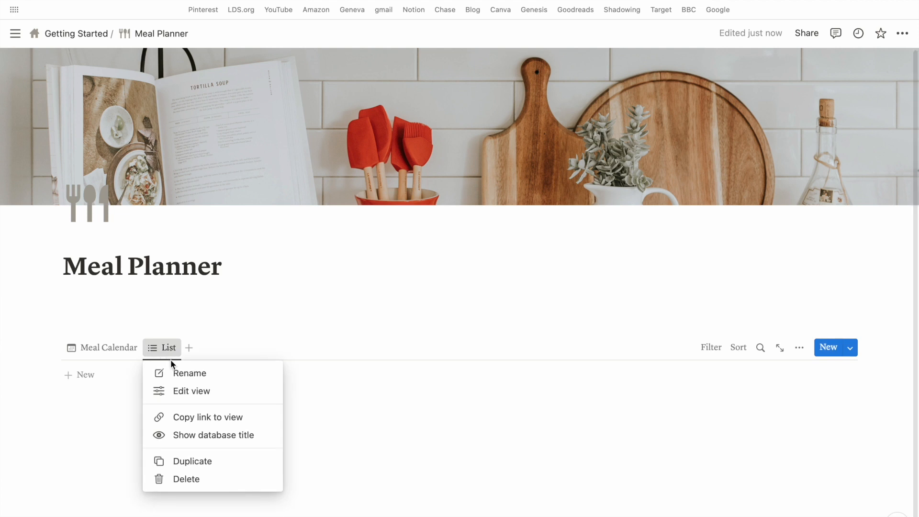
click(178, 373)
text(Meal)
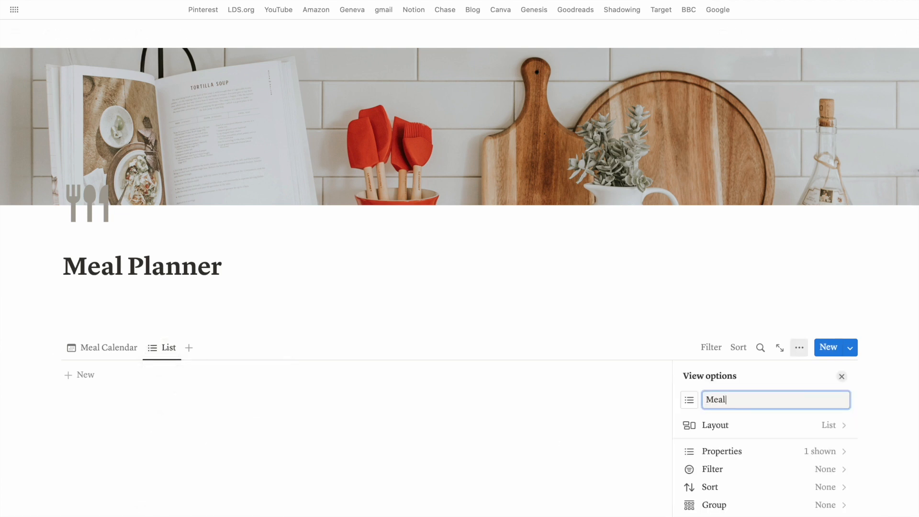
click(618, 411)
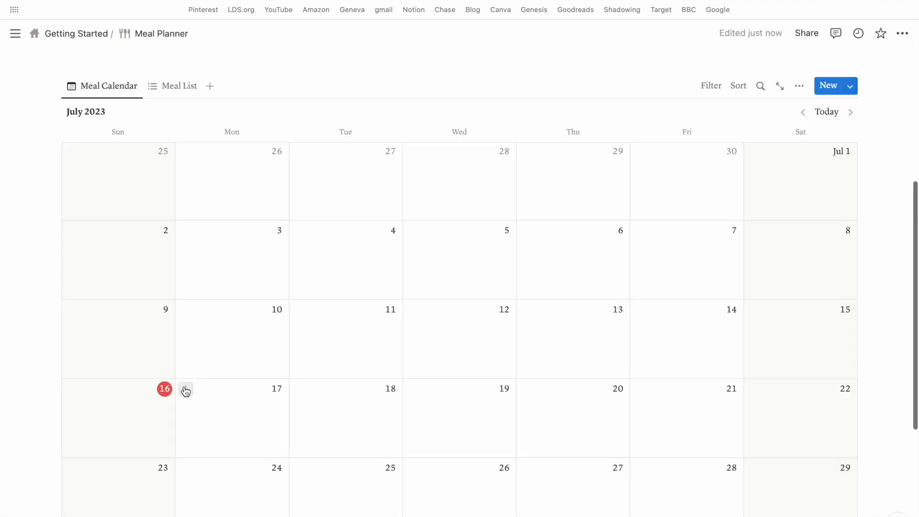
Step: Add a July 17, 2023 entry titled "Chicken Alfredo with Zuchinni" to the meal calendar
click(186, 391)
text(Chick)
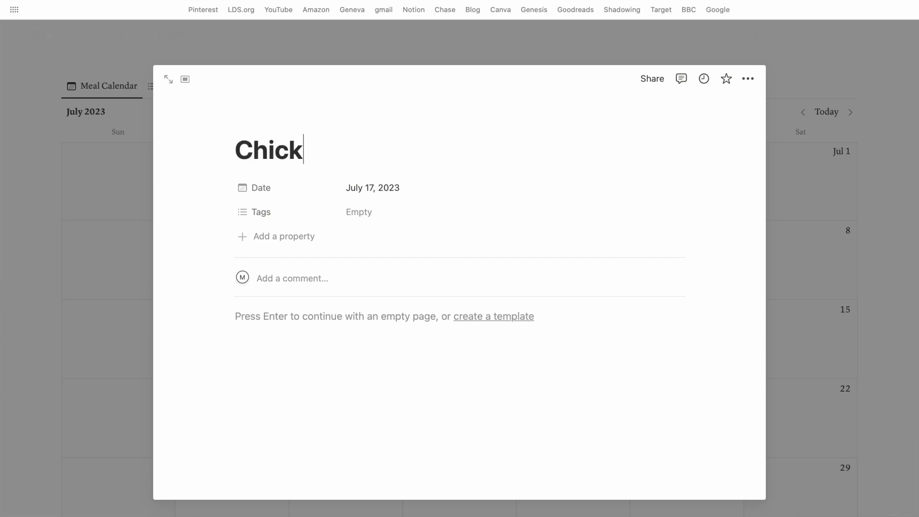
text(en Alfredo with Zuchinni)
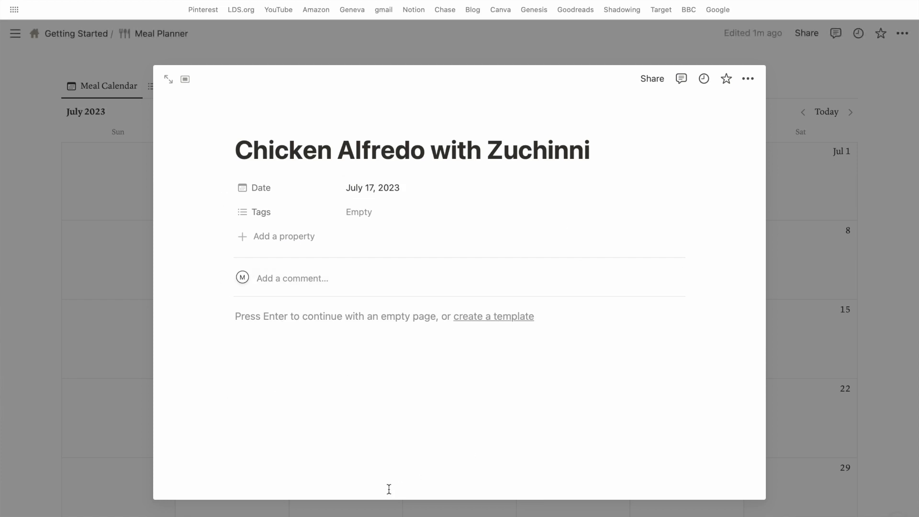
Step: View the chicken alfredo entry as a full page and go back to its untitled parent database
mouse_move(281, 135)
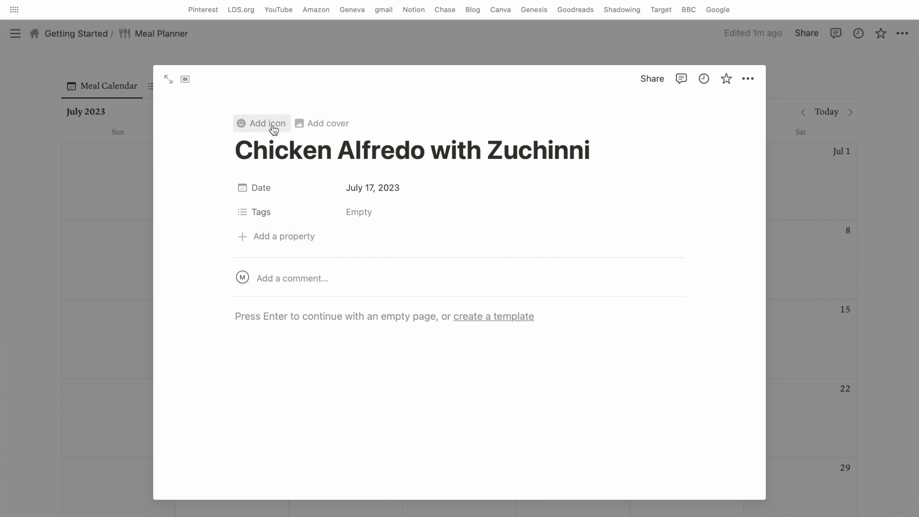
click(171, 81)
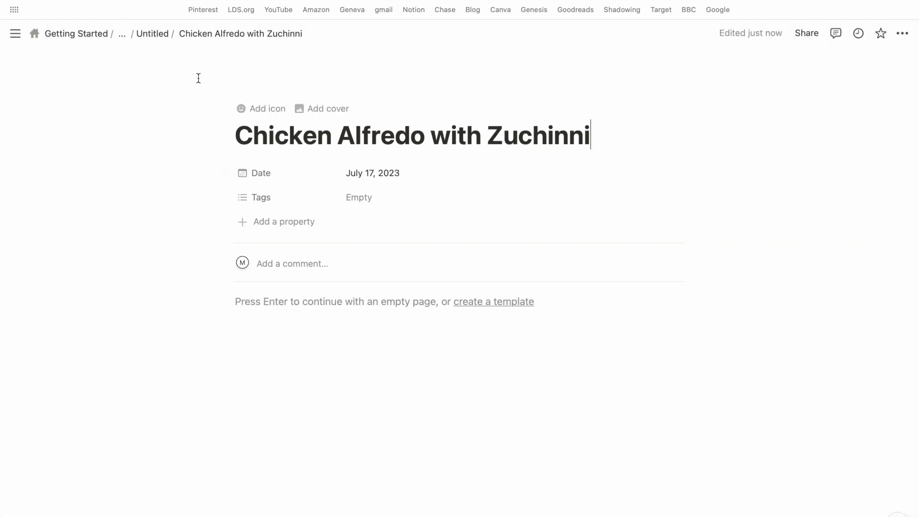
click(153, 35)
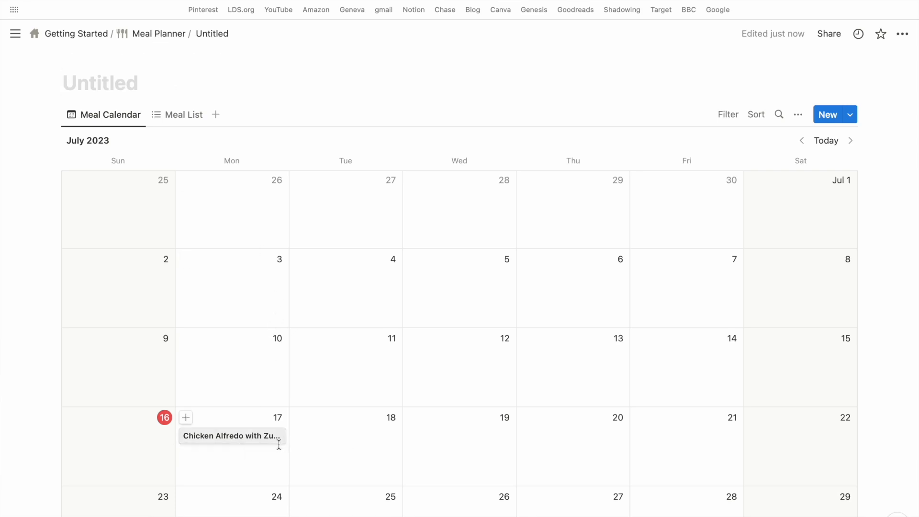
Step: Reopen the July 17 meal entry from the calendar, and search Google for "chicken alfredo recipe"
scroll(254, 422, down, 3)
click(259, 357)
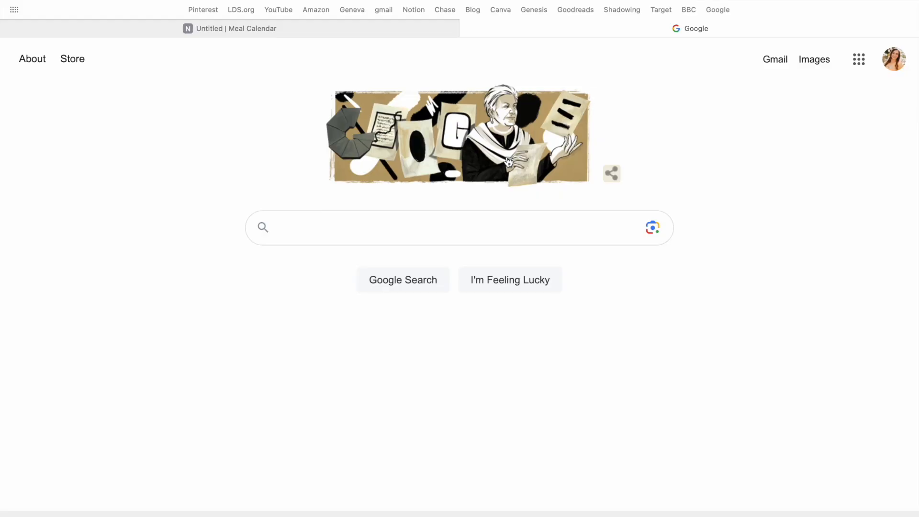
text(chicken alf)
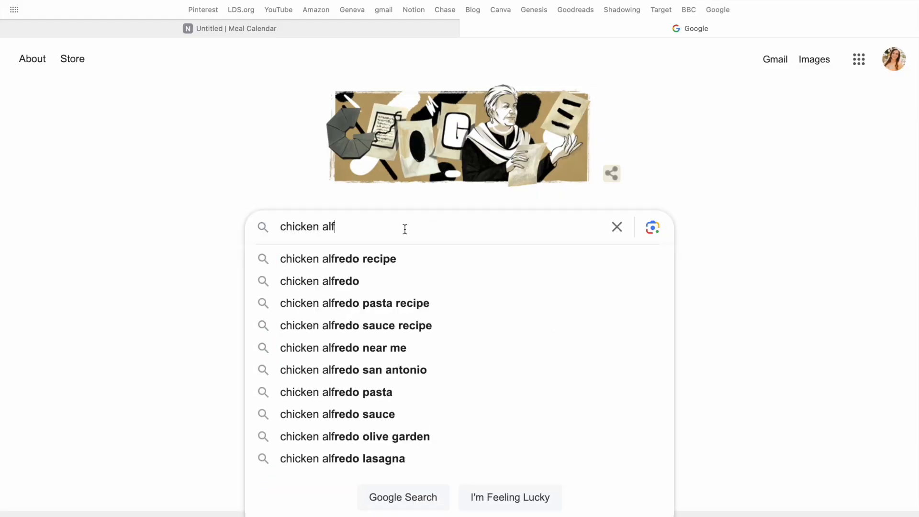
click(383, 264)
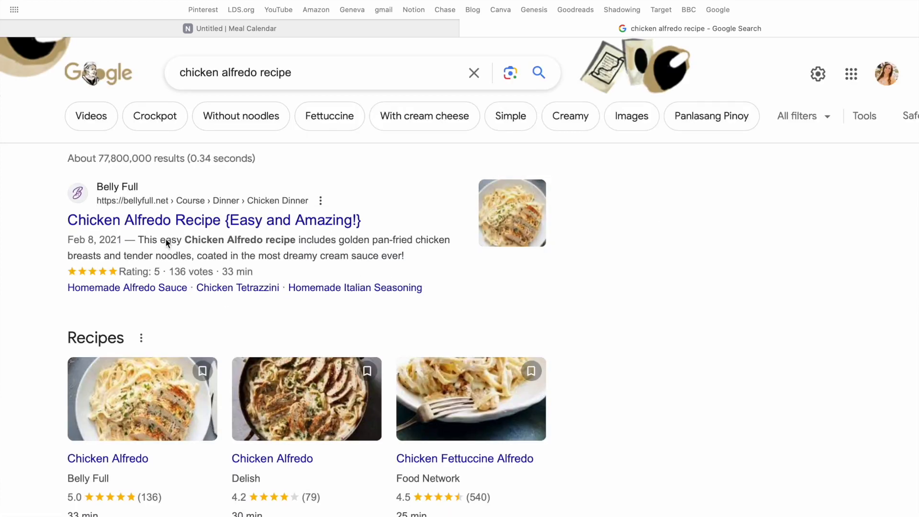
Step: Copy the web address of Belly Full's "Chicken Alfredo Recipe {Easy and Amazing!}" from the search results and return to the Notion meal entry
click(181, 218)
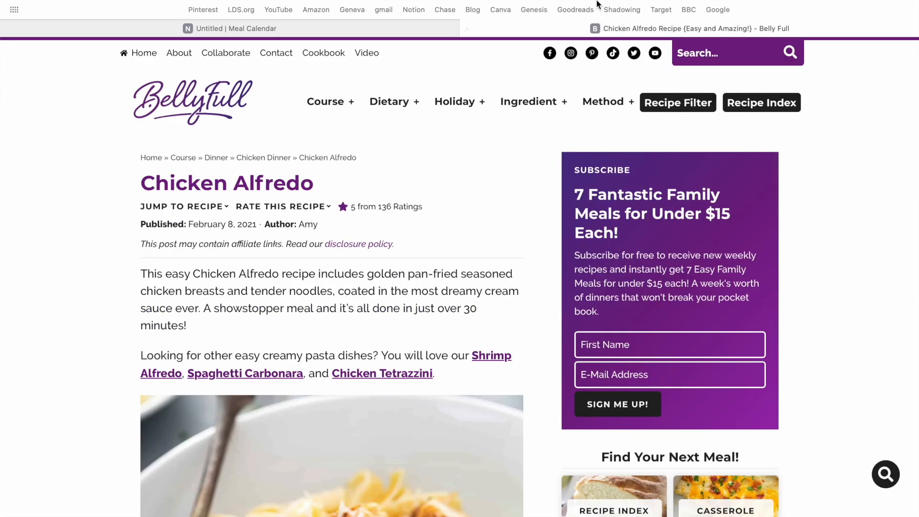
click(596, 29)
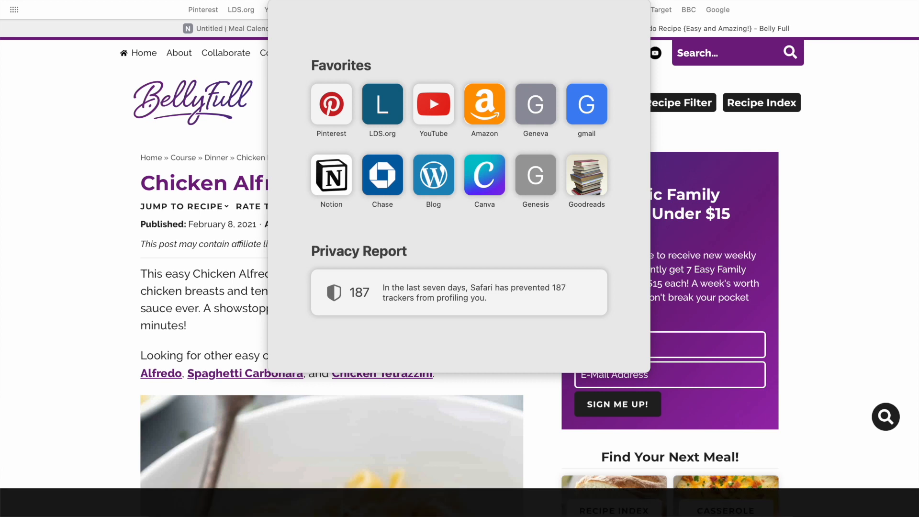
click(239, 32)
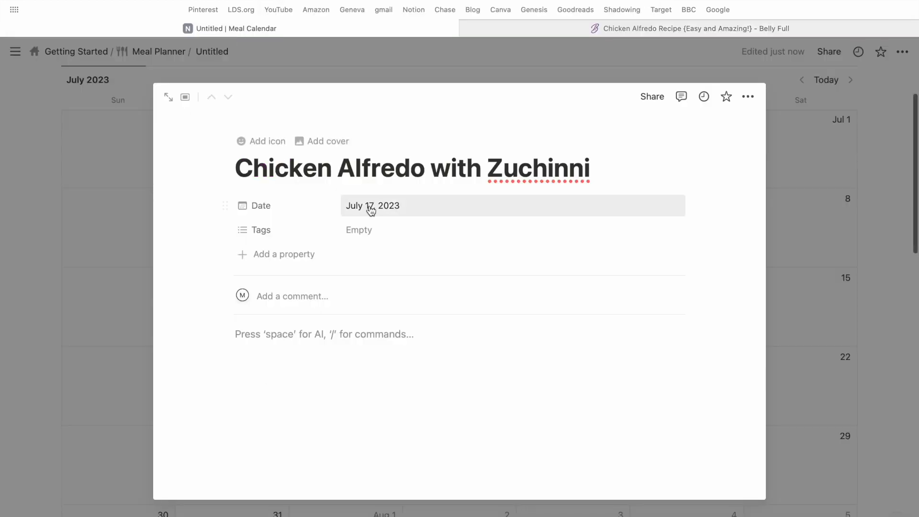
text(/lin)
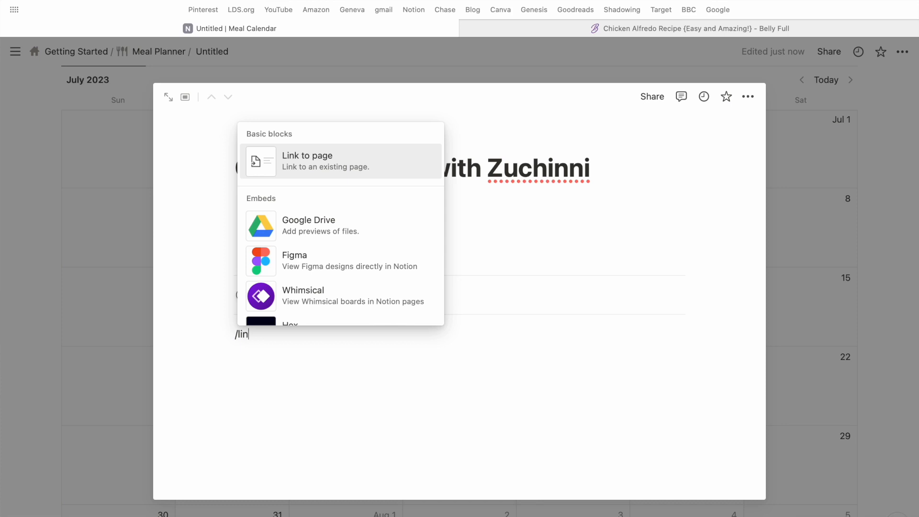
key(BackSpace)
key(BackSpace)
key(BackSpace)
key(BackSpace)
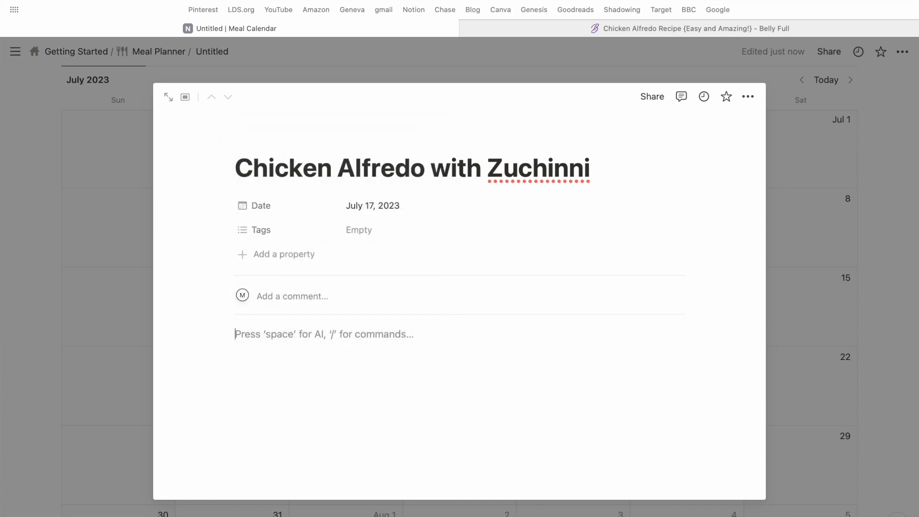
Step: Add a web bookmark of the copied Belly Full recipe address to the body of the chicken alfredo entry
text(/book)
click(352, 323)
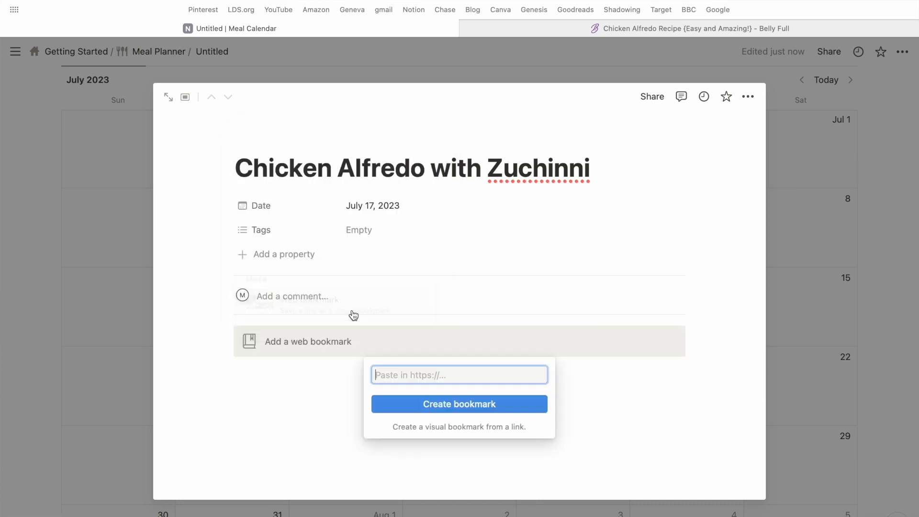
key(super+v)
click(434, 406)
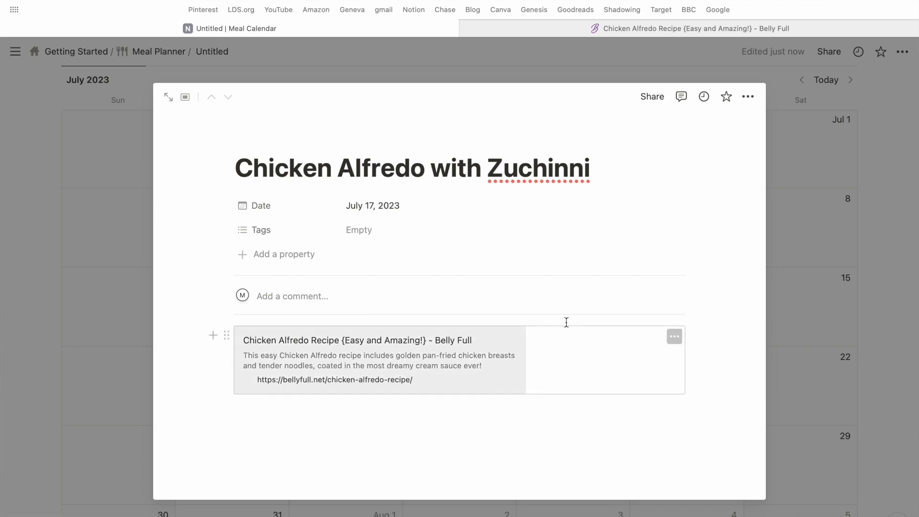
Step: Close and reopen the July 17 meal entry, and open the recipe page from its bookmark
click(76, 366)
click(241, 376)
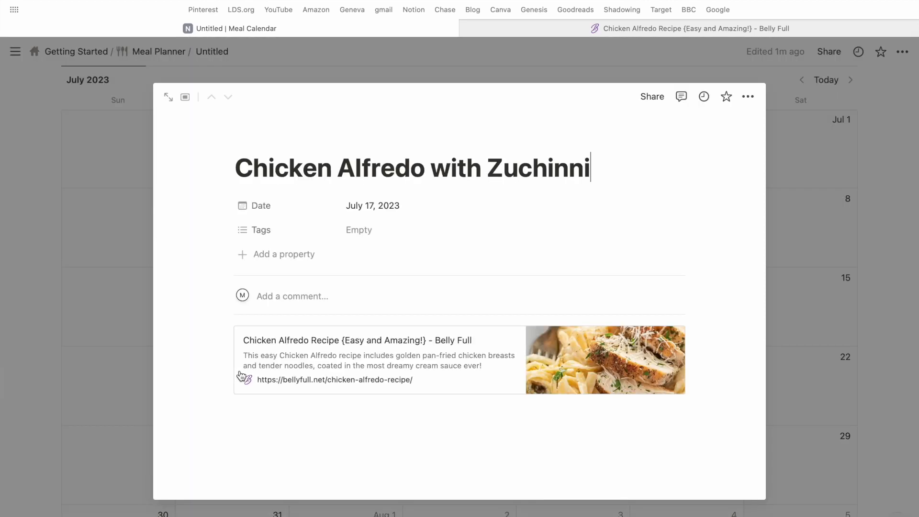
click(350, 359)
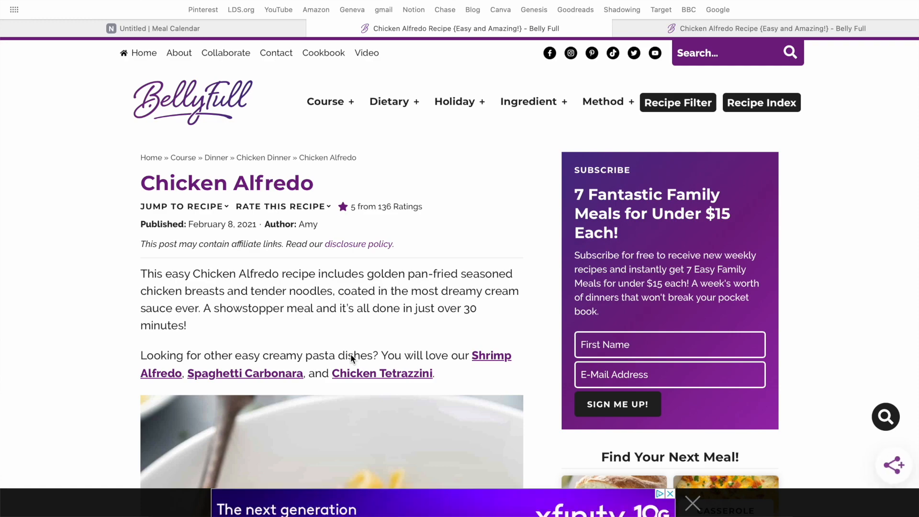
Step: Select and copy the recipe text from the Ingredients heading through the end of instruction 10
scroll(351, 356, down, 15)
scroll(323, 359, down, 20)
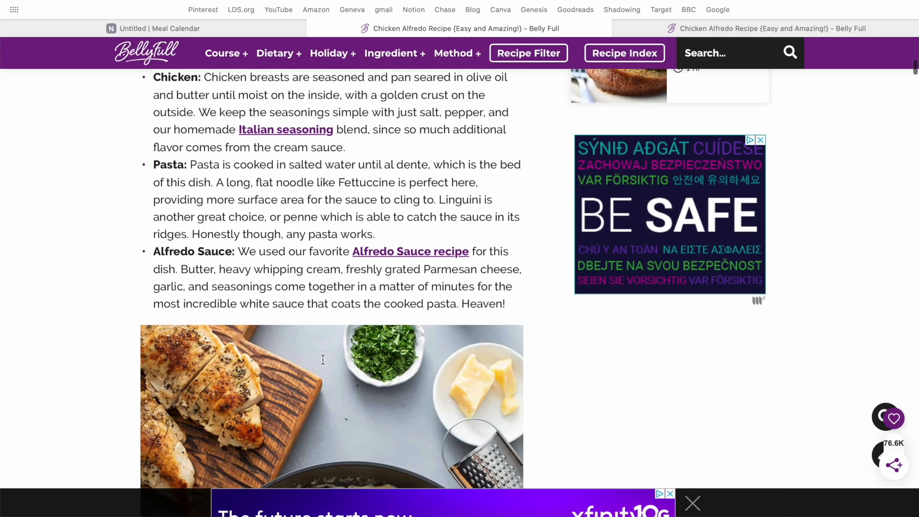
scroll(322, 359, down, 10)
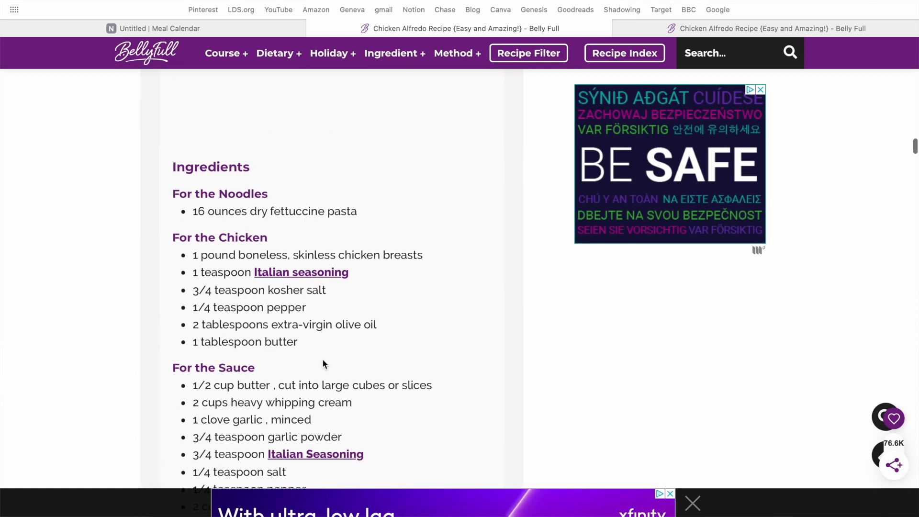
drag(171, 187, 307, 508)
scroll(336, 471, down, 4)
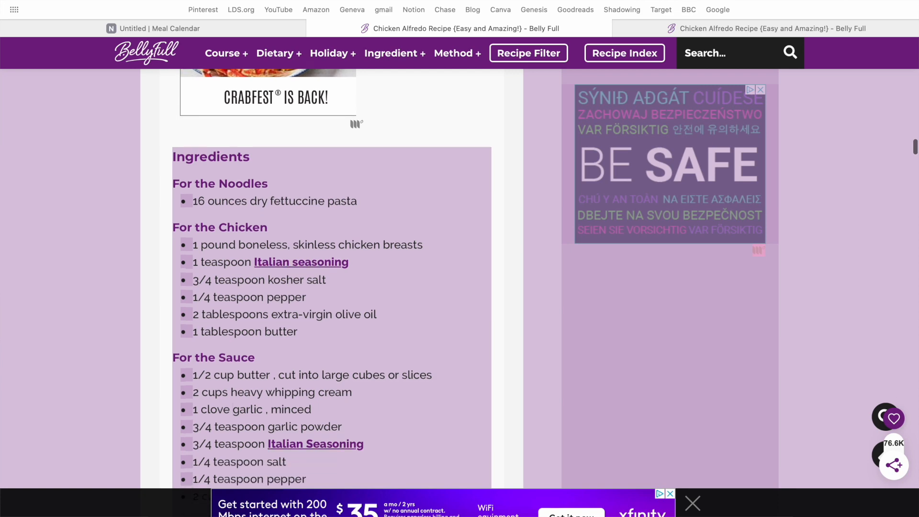
drag(336, 470, 425, 386)
scroll(371, 480, down, 3)
scroll(371, 480, down, 9)
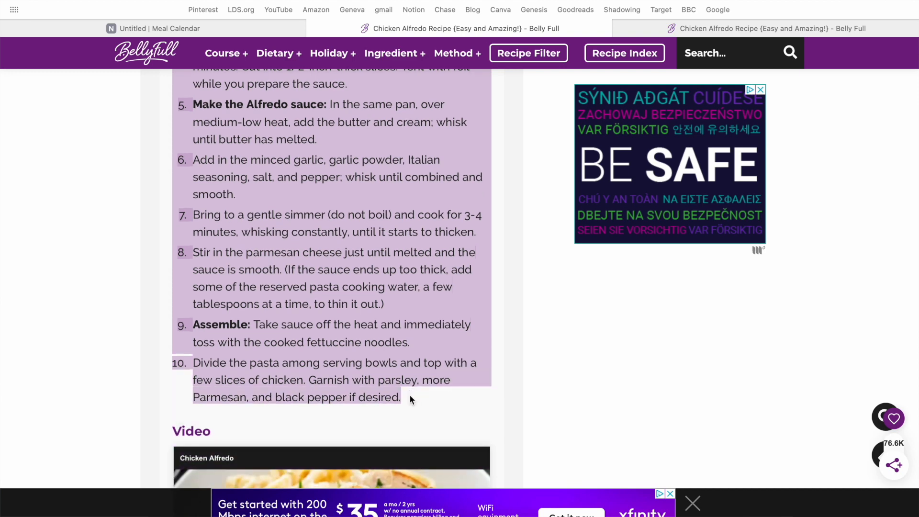
Step: Paste the copied ingredients and instructions below the bookmark in the chicken alfredo entry and check the pasted text
click(287, 29)
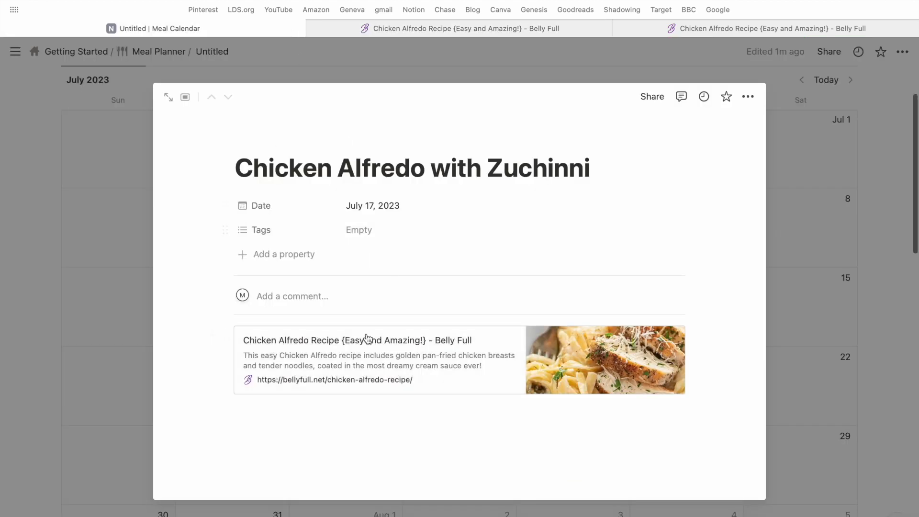
click(372, 418)
key(super+v)
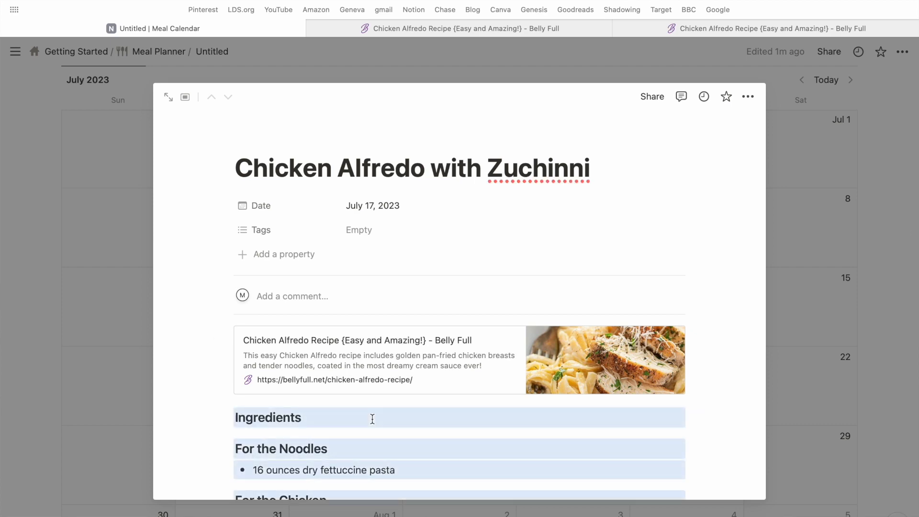
scroll(372, 418, down, 15)
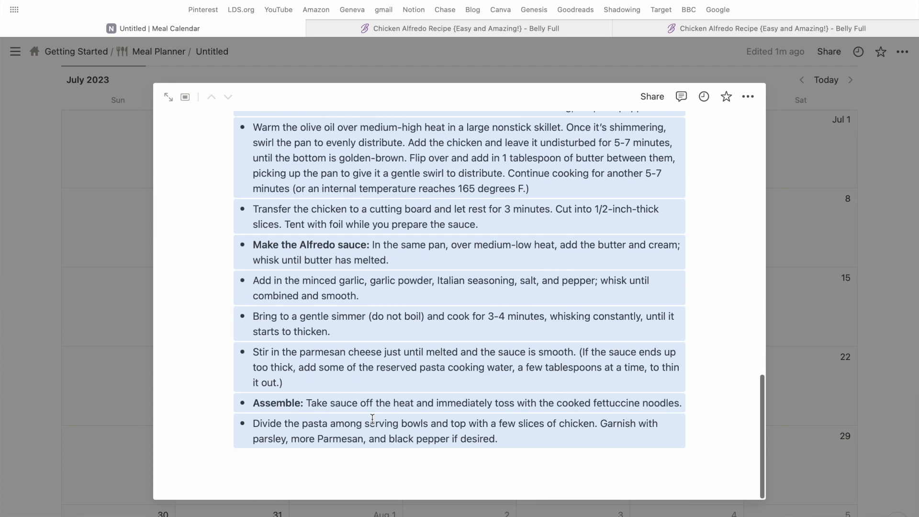
scroll(172, 287, up, 15)
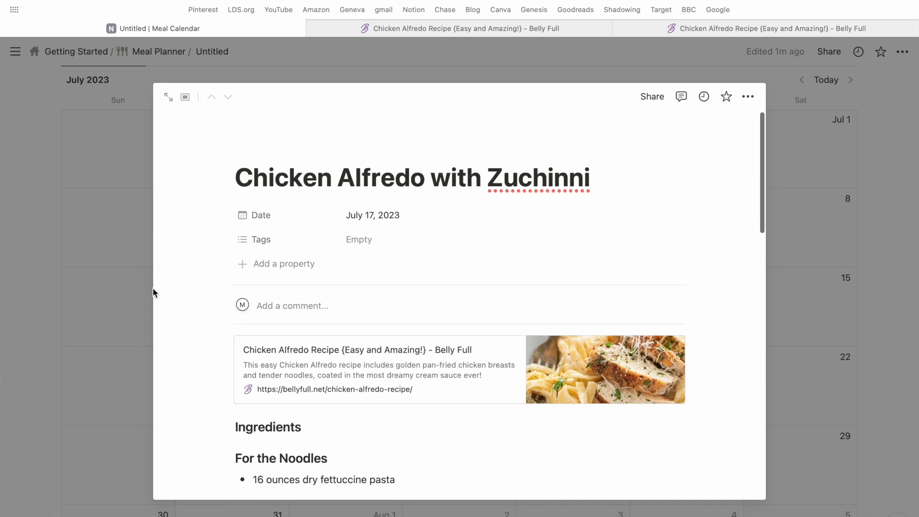
Step: Close the meal entry and switch the database to the Meal List view
click(58, 344)
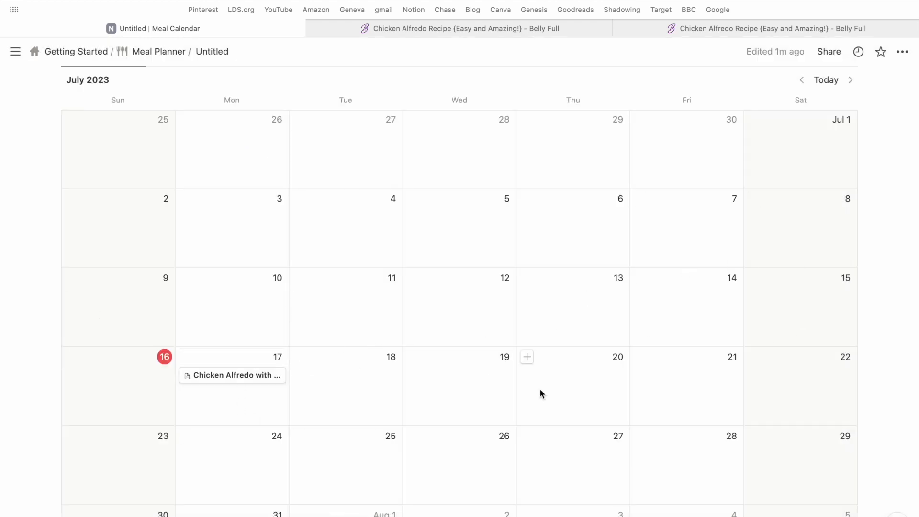
scroll(374, 323, up, 3)
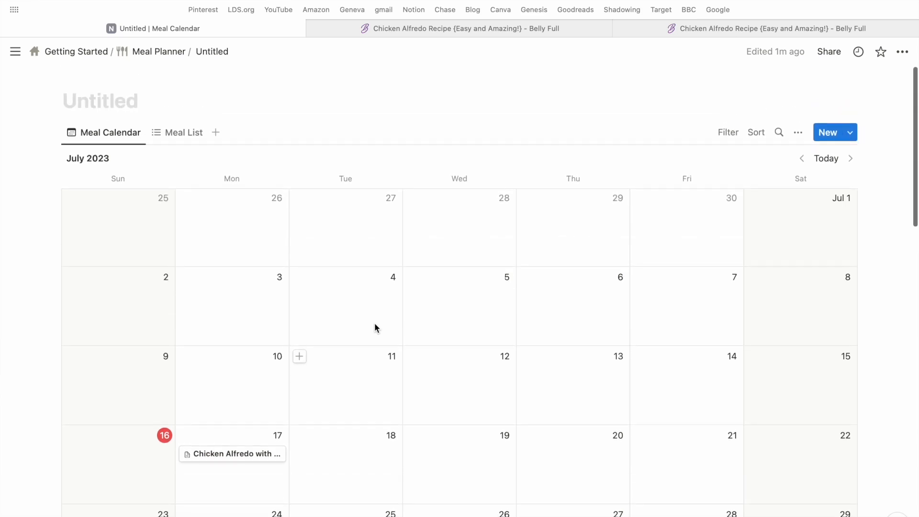
click(188, 135)
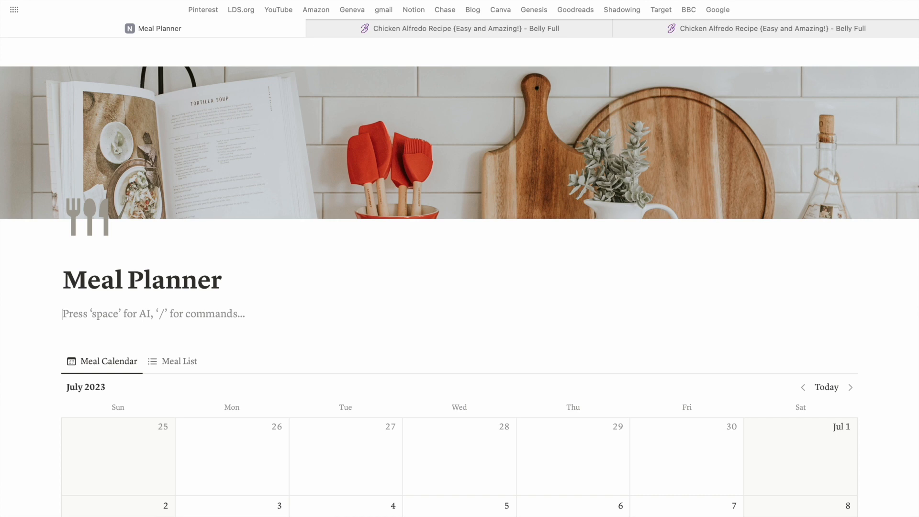
Step: Insert a sub-page titled "Dinner Recipes" above the calendar on the Meal Planner page
text(/page)
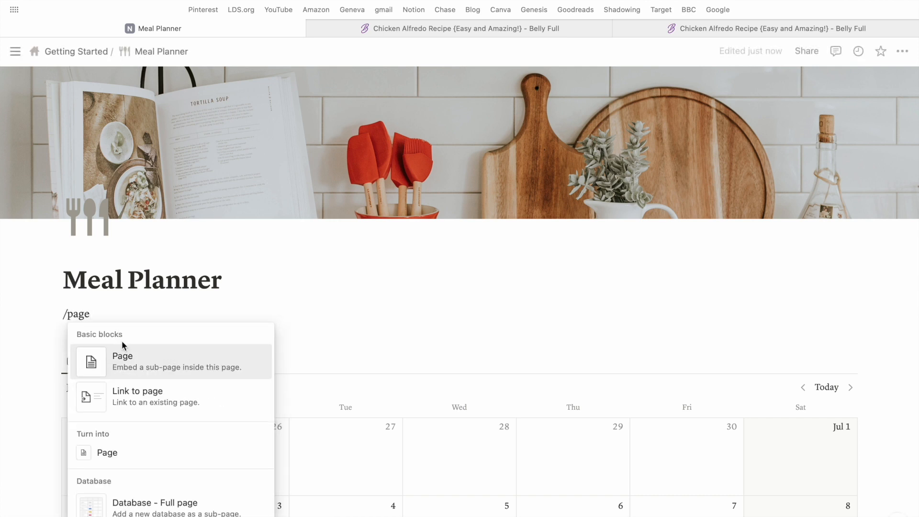
click(125, 358)
text(Dinne)
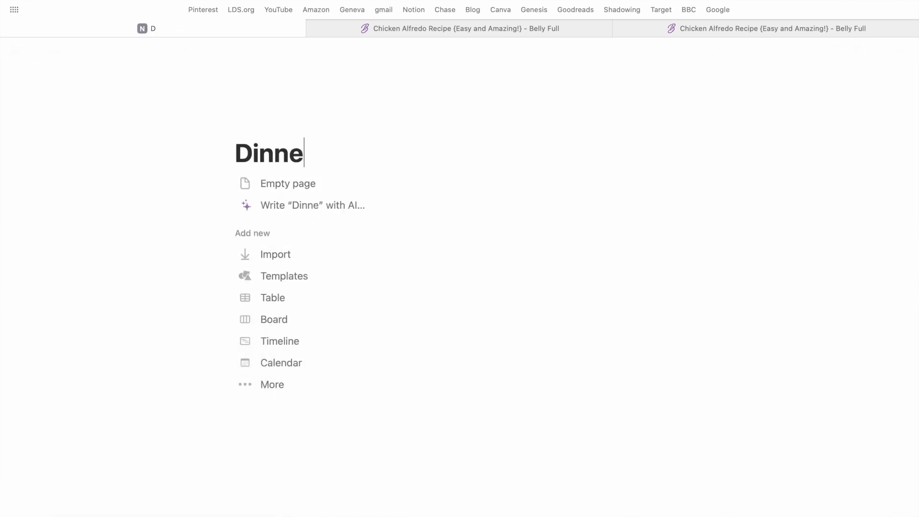
text(r Recipes)
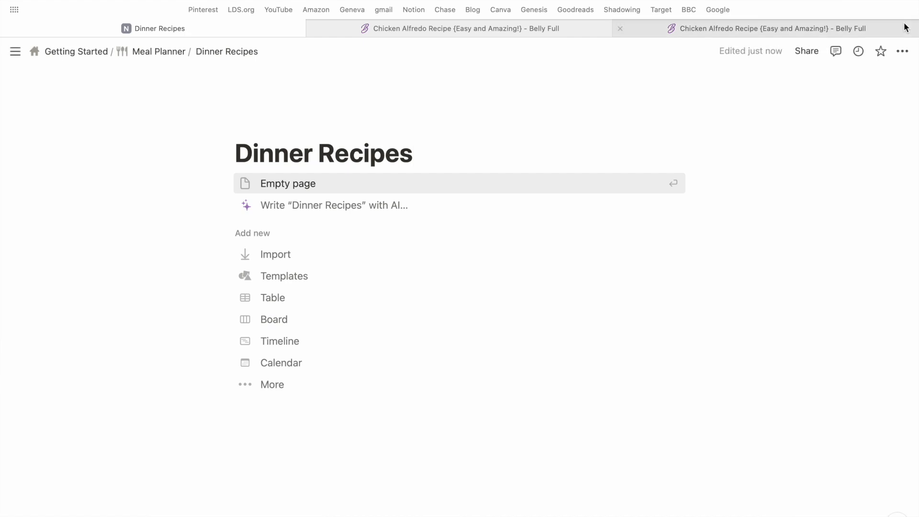
Step: Set the Dinner Recipes page to Serif style and full width, and start it as an empty page
click(903, 51)
click(834, 103)
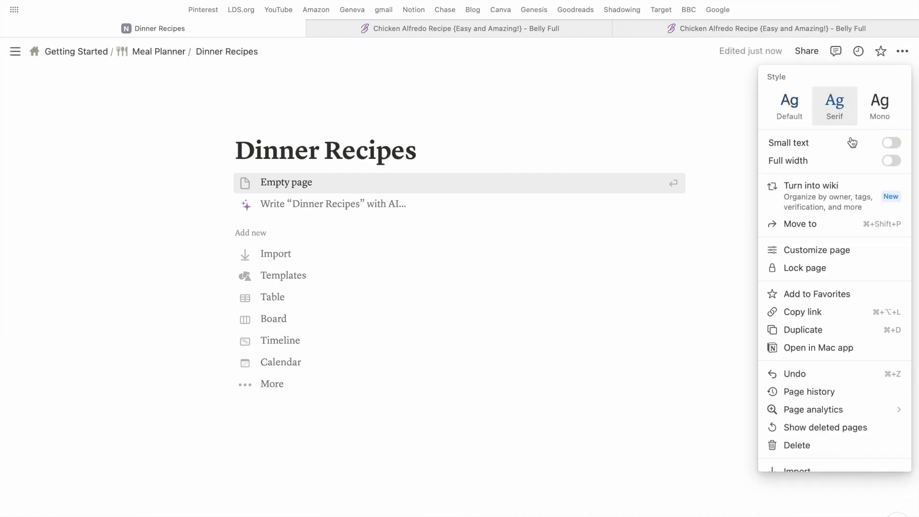
click(891, 161)
click(211, 171)
click(205, 184)
Step: Give the Dinner Recipes page a gray round fruit icon from the "Food" icon search
click(98, 131)
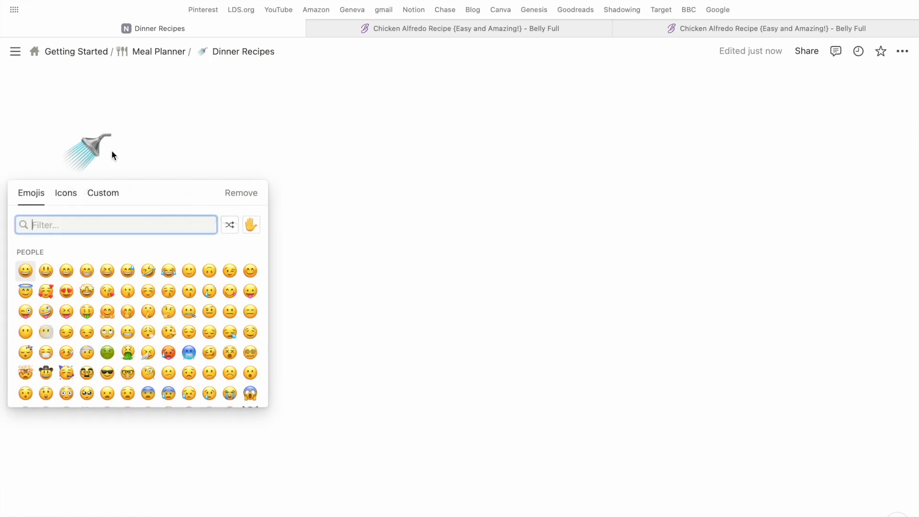
click(62, 194)
text(Food)
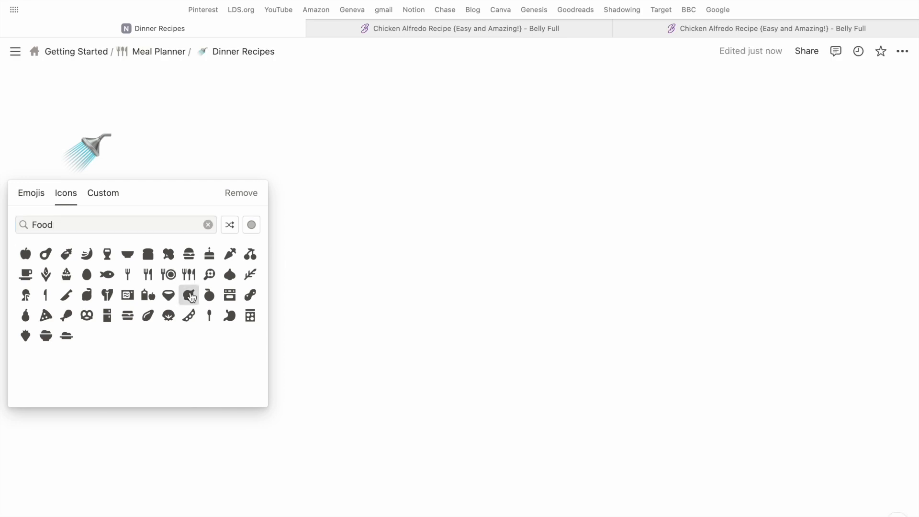
mouse_move(191, 297)
click(166, 317)
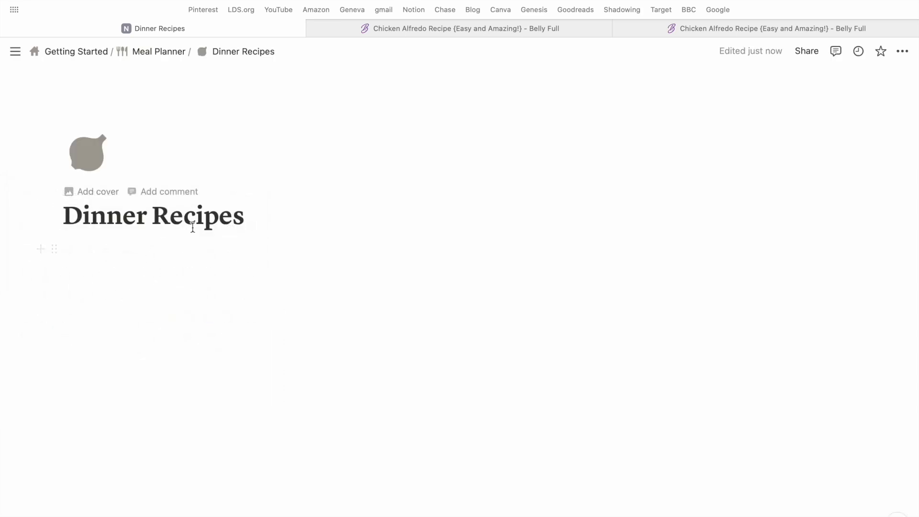
Step: Add a place-setting cover with gold cutlery from an Unsplash search for "neutral dinner", and reposition it slightly downward
click(101, 197)
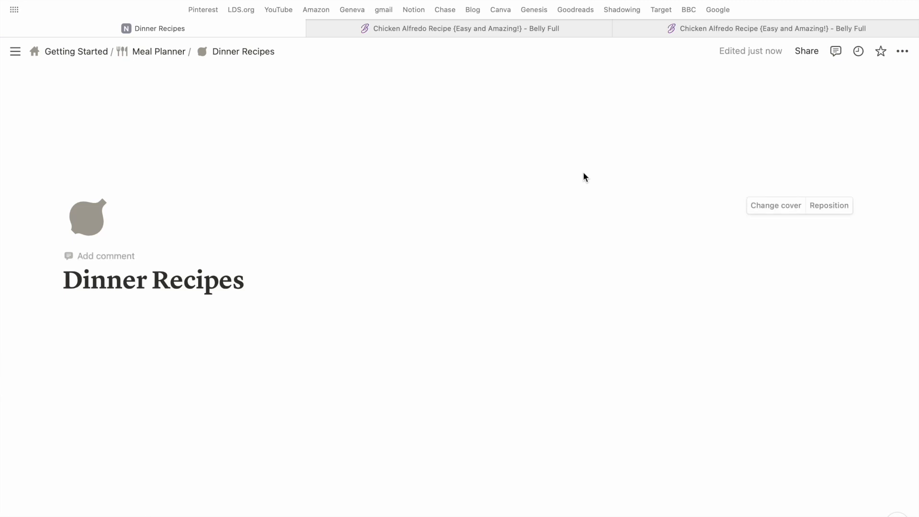
click(793, 207)
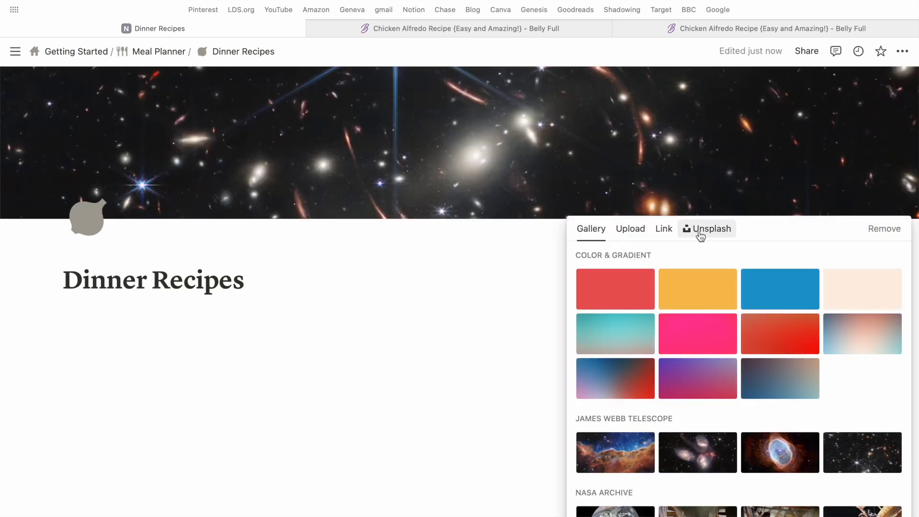
click(704, 228)
text(neutral dinner)
scroll(781, 414, down, 3)
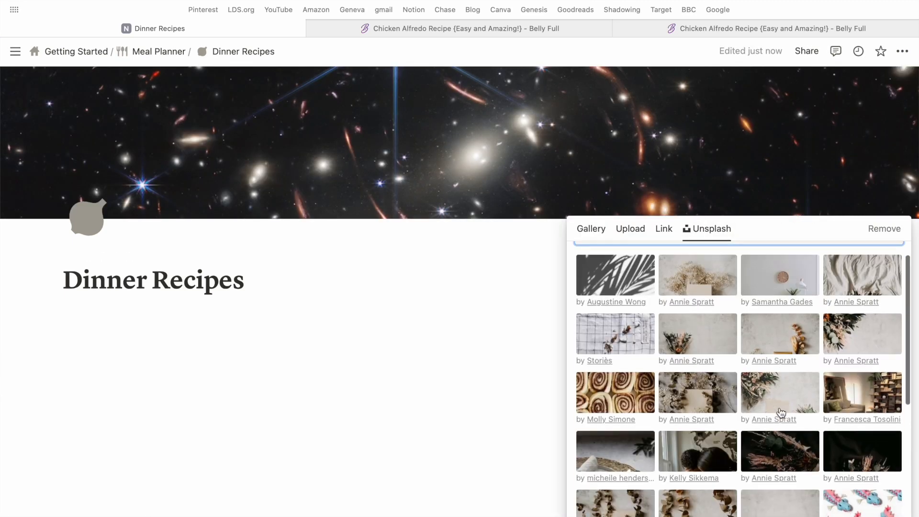
click(862, 479)
click(583, 139)
click(834, 207)
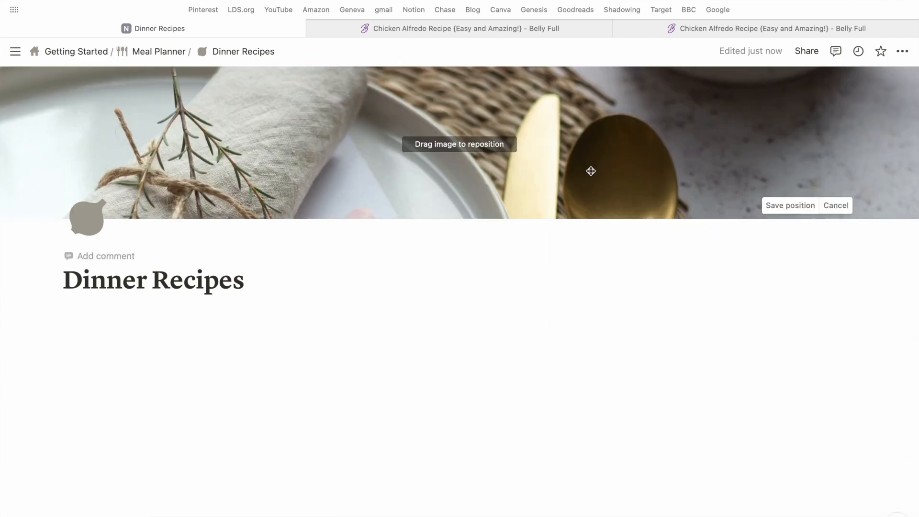
drag(590, 170, 592, 187)
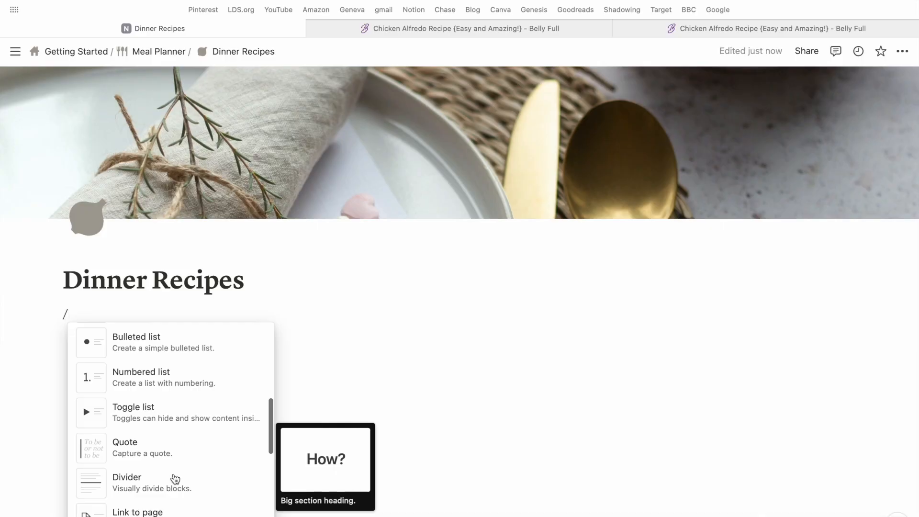
Step: Lay out the Dinner Recipes page in three columns and label the first two "Easy Dinners" and "Sunday Dinners"
text(3)
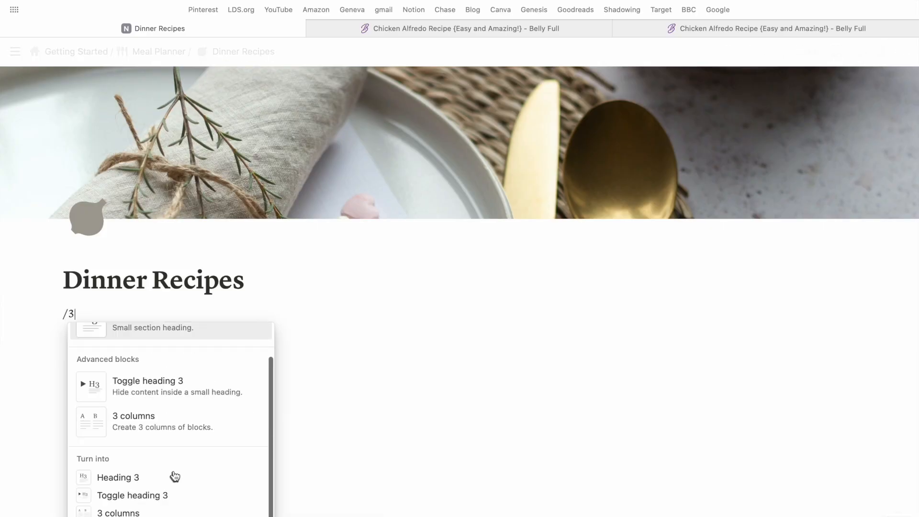
click(171, 412)
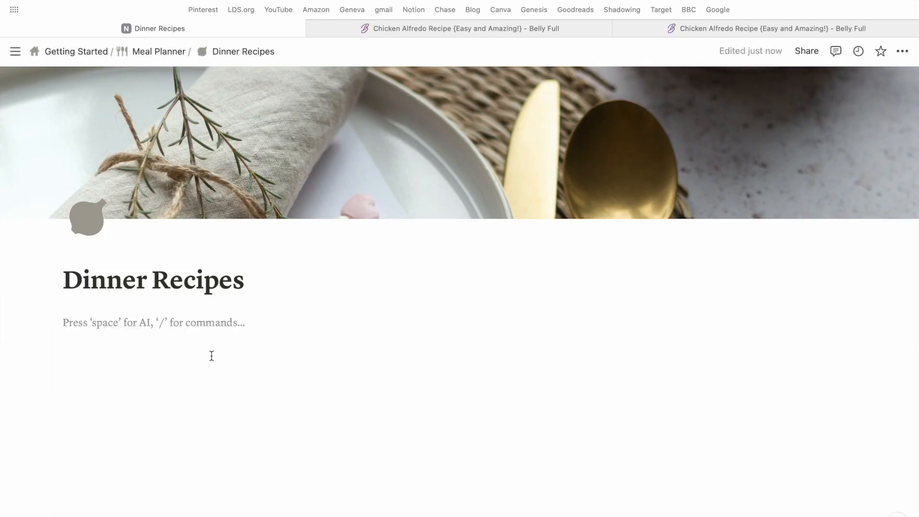
text(Easy Din)
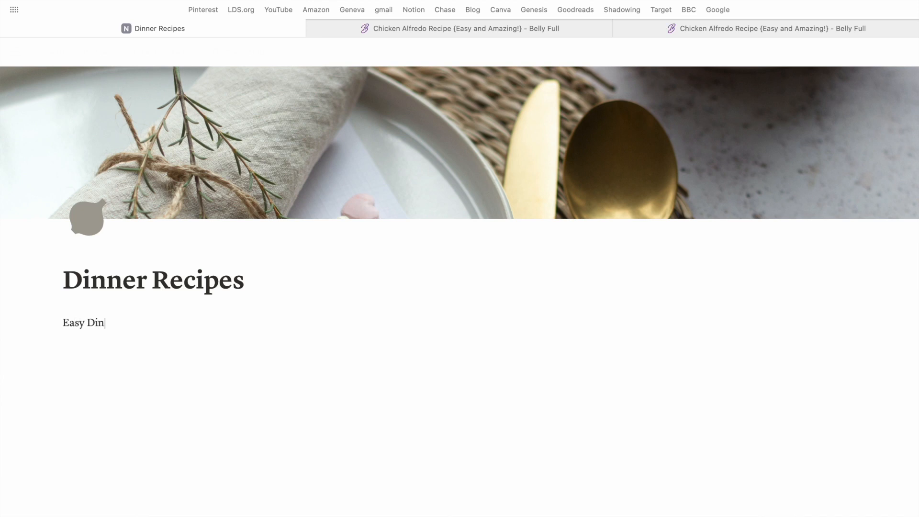
text(s)
click(339, 322)
text(Sunday D)
text(inners)
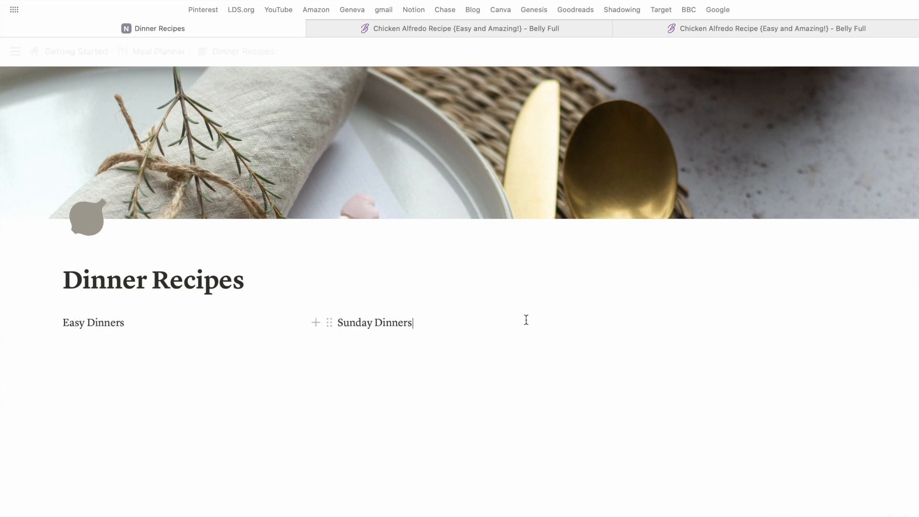
Step: Label the third column of the Dinner Recipes page "Dinners to Try", with a capital T in "Try"
click(676, 322)
text(Dinners to try)
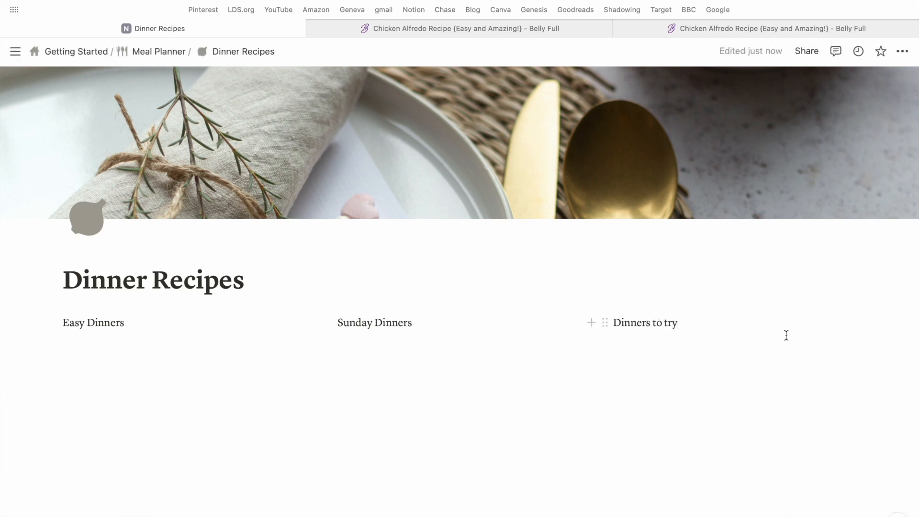
click(669, 325)
key(BackSpace)
text(T)
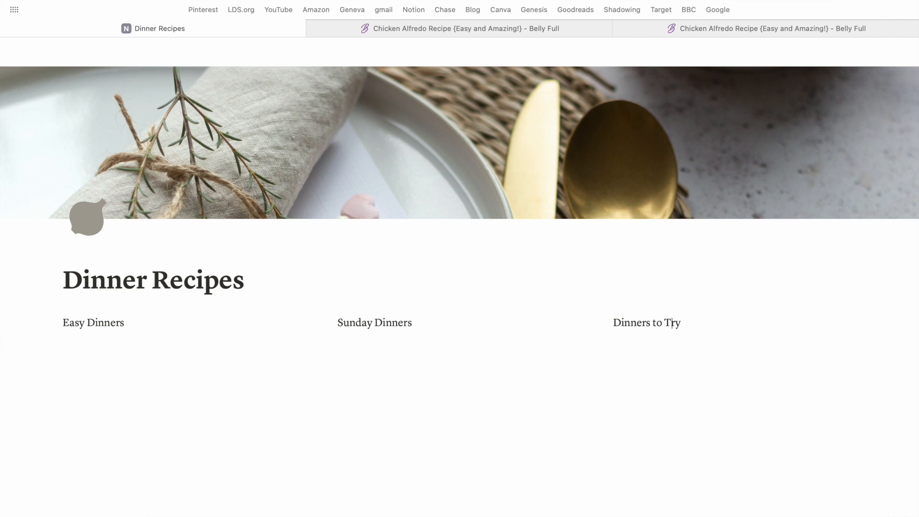
Step: Insert a sub-page titled "Chicken Alfredo" below the Easy Dinners label
click(127, 354)
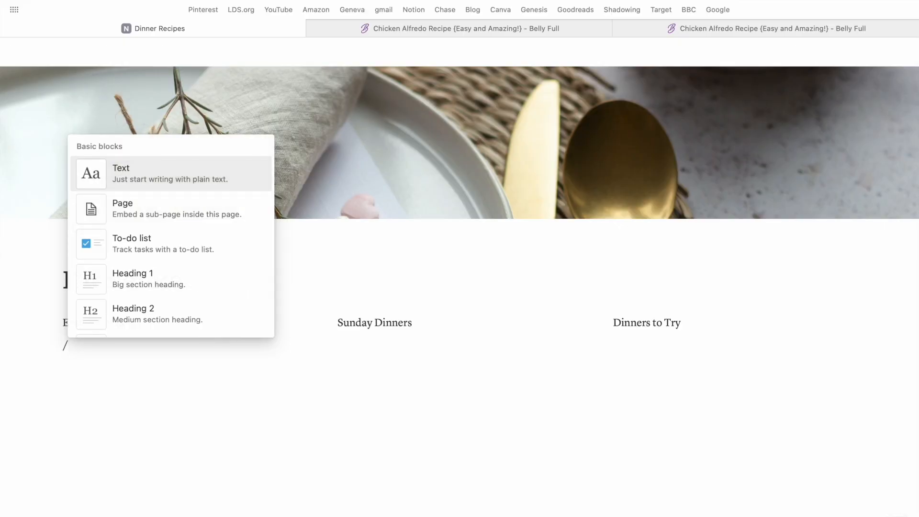
click(174, 211)
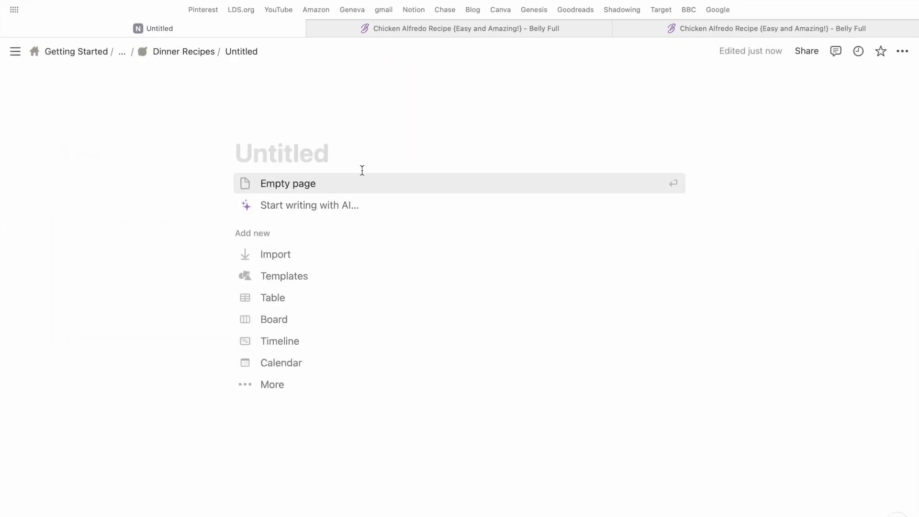
text(Chicken Alfredo)
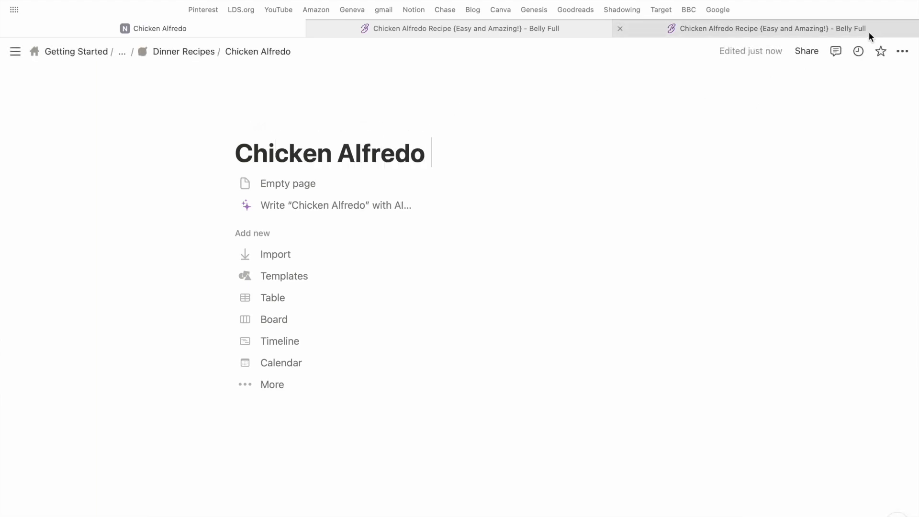
Step: Set the Chicken Alfredo page to Serif style and full width
click(903, 53)
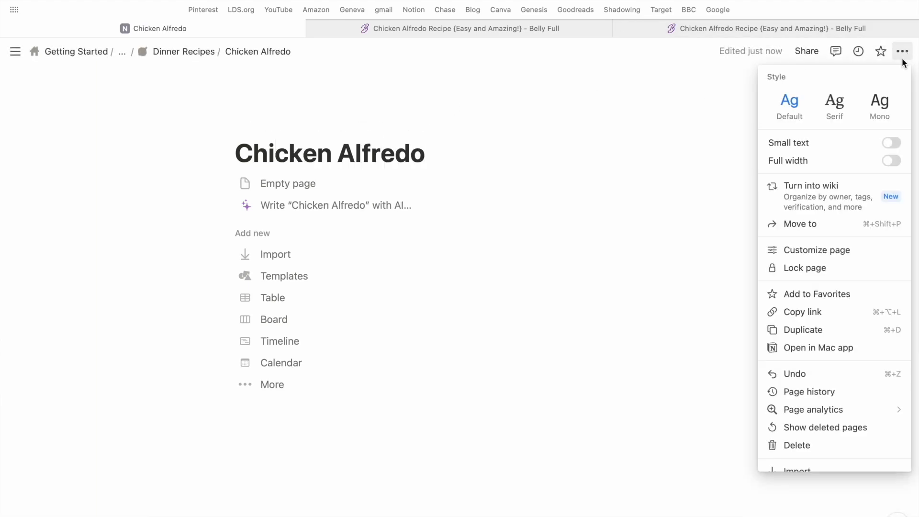
click(836, 110)
click(893, 161)
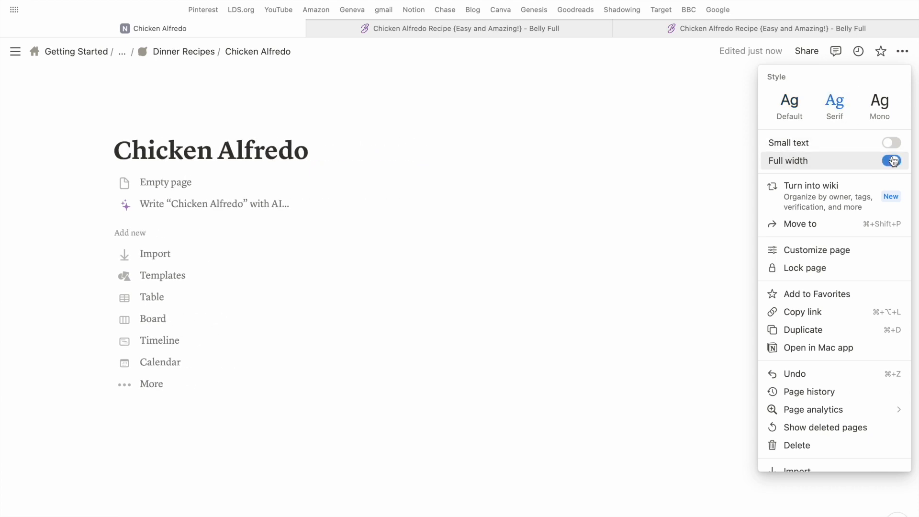
click(328, 205)
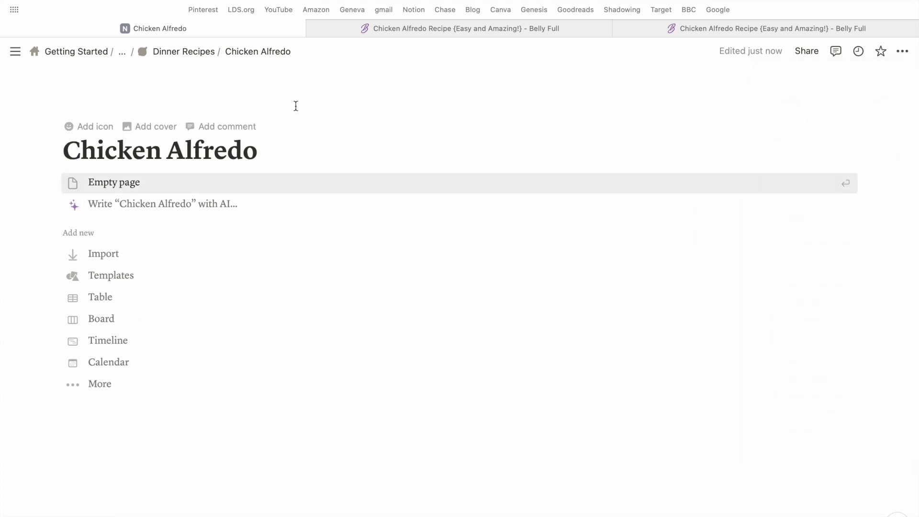
Step: Give the Chicken Alfredo page a gray chicken icon from a "chicken" icon search, and start it as an empty page
click(77, 125)
text(chicken)
mouse_move(26, 257)
click(40, 276)
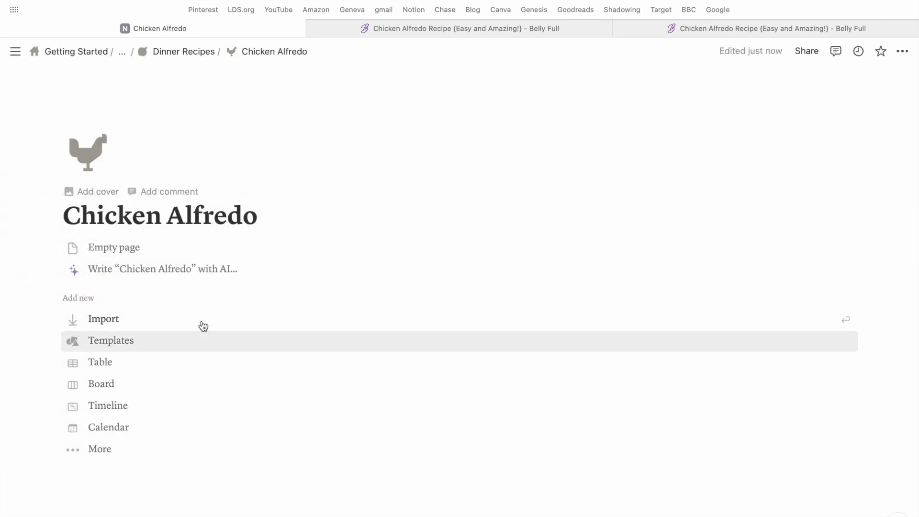
click(174, 248)
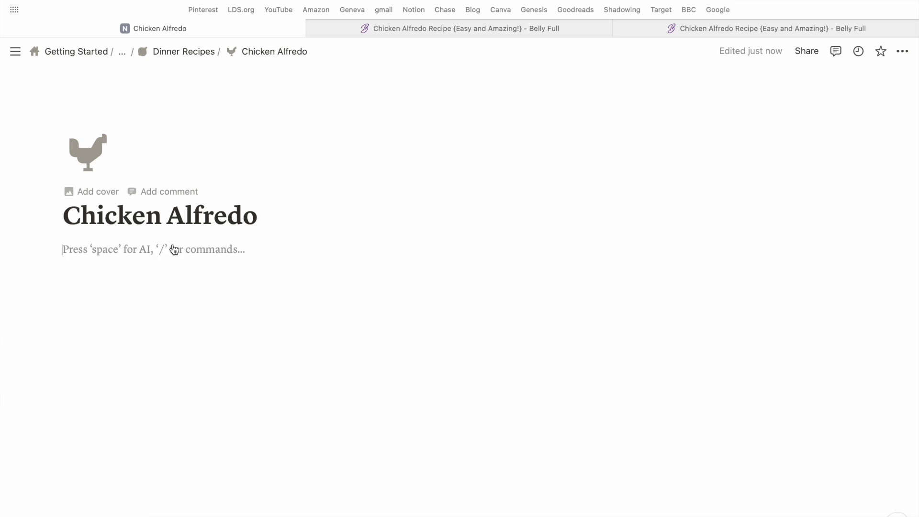
Step: Paste the copied Belly Full recipe, with its ingredients and instructions, into the body of the Chicken Alfredo page
click(495, 27)
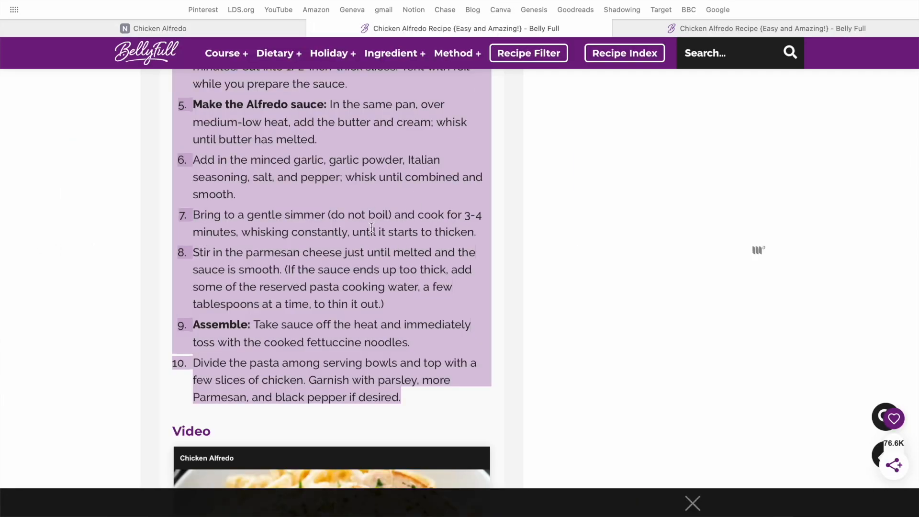
click(265, 30)
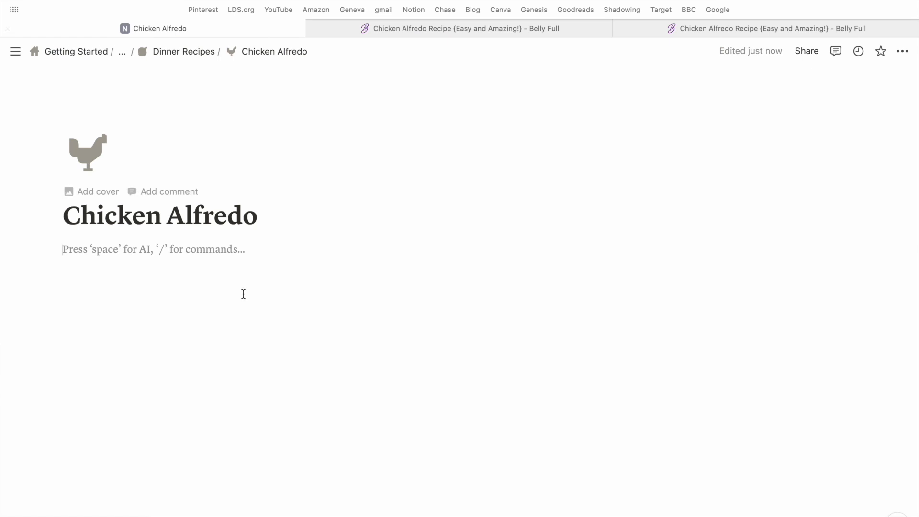
key(super+v)
scroll(234, 306, down, 9)
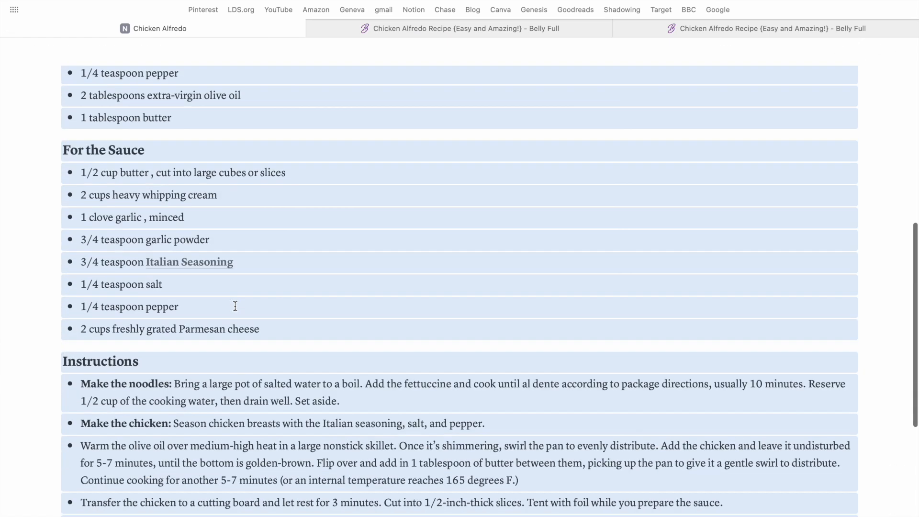
scroll(234, 306, up, 9)
Step: Go back to the Meal Planner page and check the path through Dinner Recipes to the Chicken Alfredo recipe
click(190, 52)
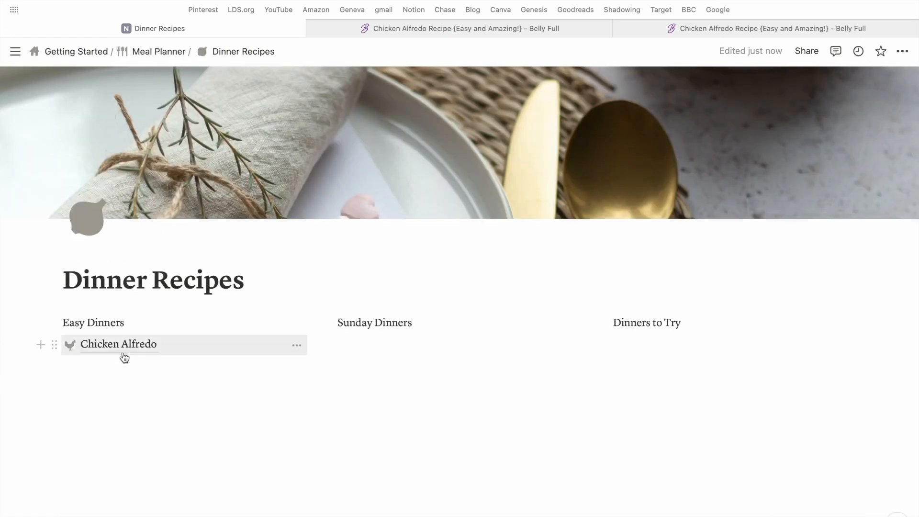
click(144, 51)
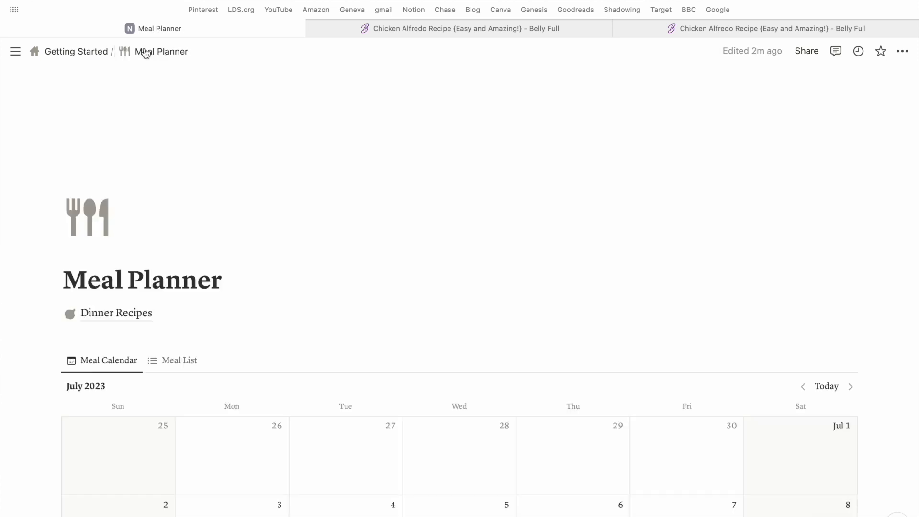
click(109, 313)
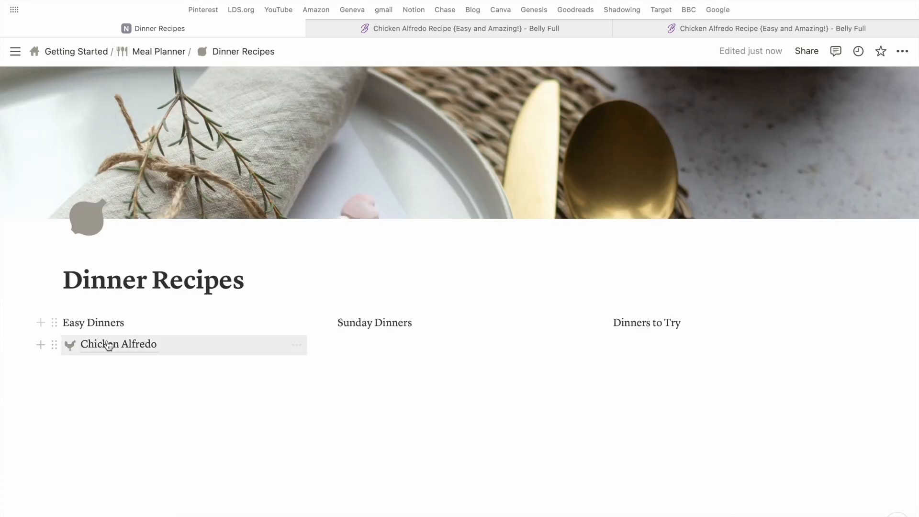
click(108, 345)
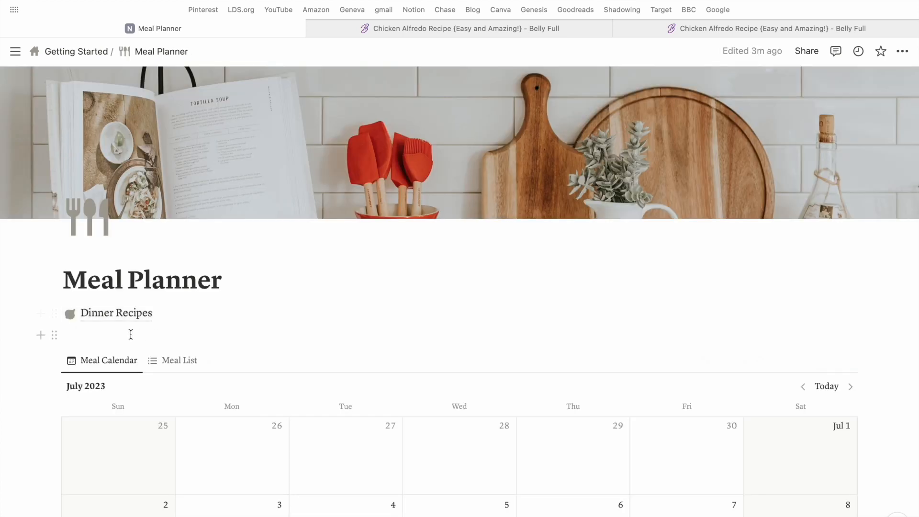
Step: On the Meal Planner page, add blank lines below Dinner Recipes and insert a sub-page titled "Lunch Recipes" directly beneath it
click(122, 335)
key(Return)
key(Return)
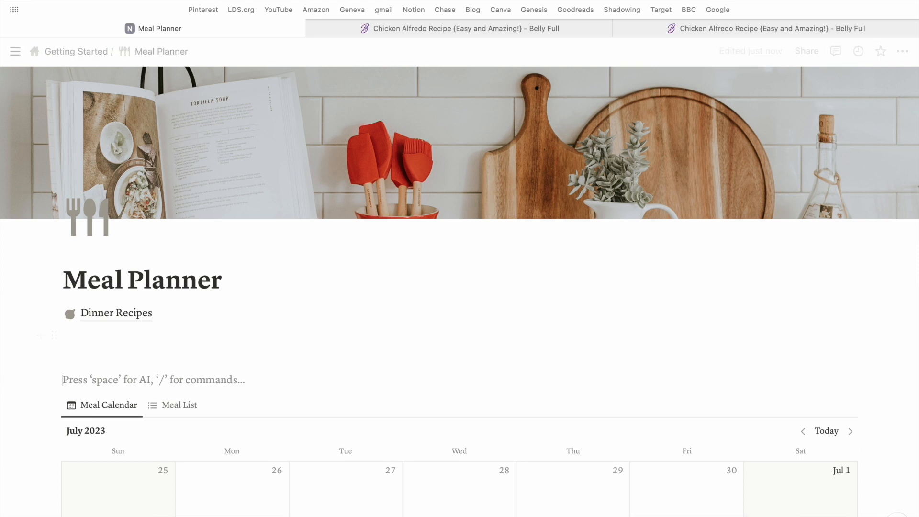
key(BackSpace)
key(BackSpace)
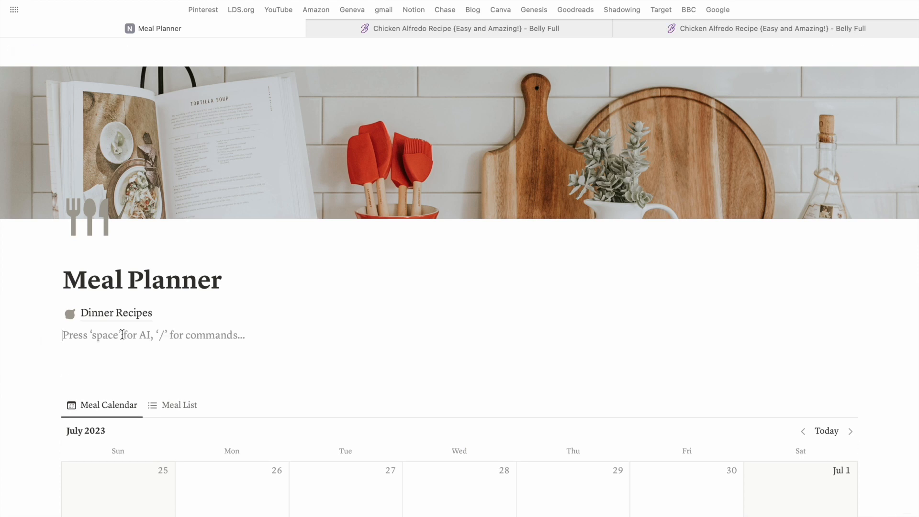
text(/page)
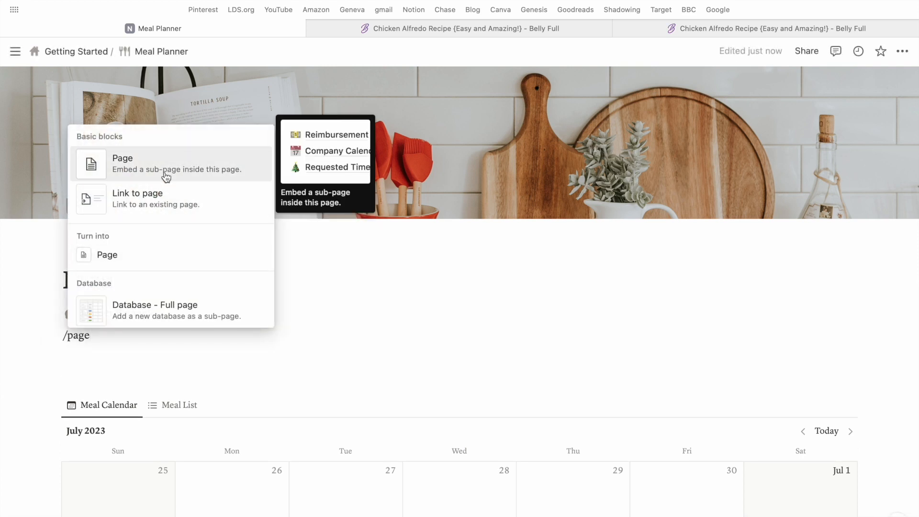
click(236, 180)
text(Lunch )
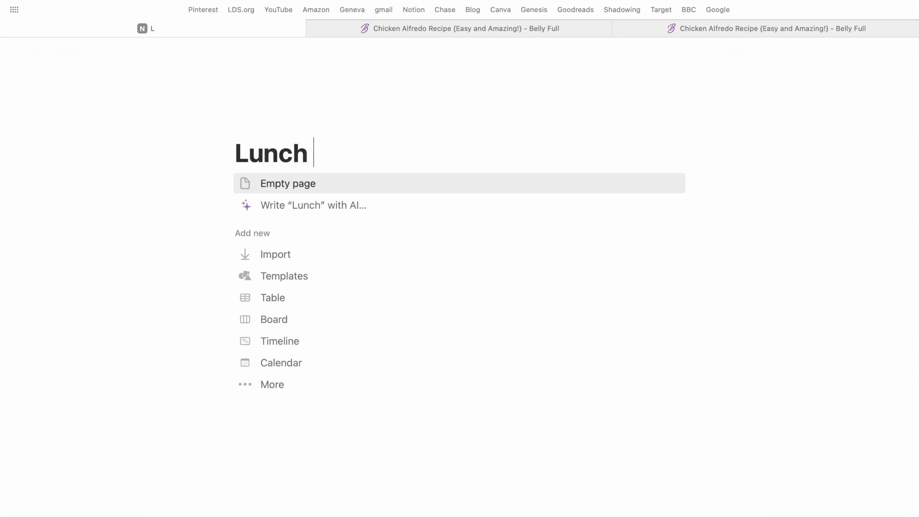
text(Recipes)
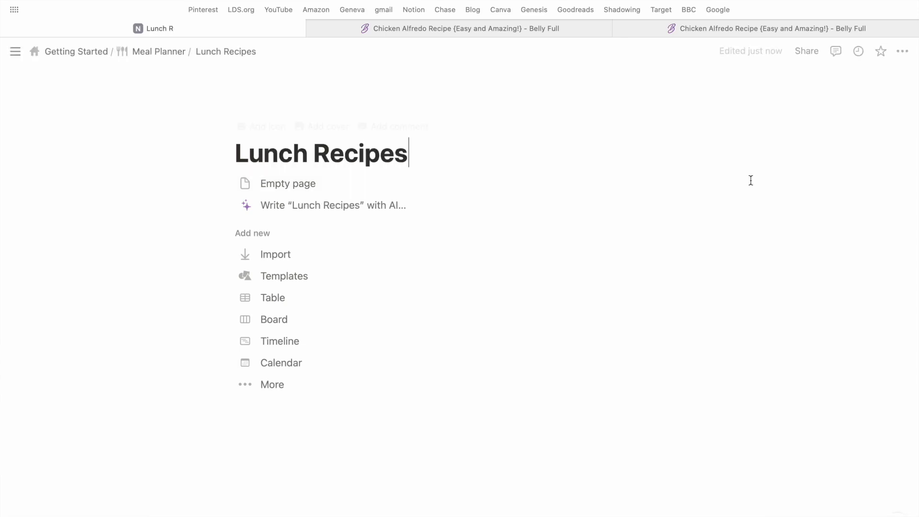
Step: Set the Lunch Recipes page to Serif style and full width
click(901, 53)
click(834, 102)
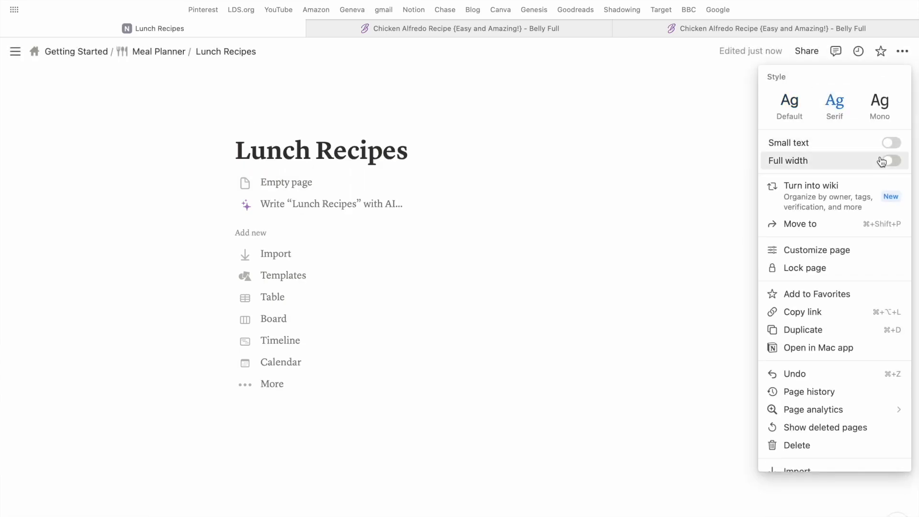
click(888, 161)
Step: Return to the Meal Planner page and insert another sub-page titled "Breakfast Recipes"
click(160, 52)
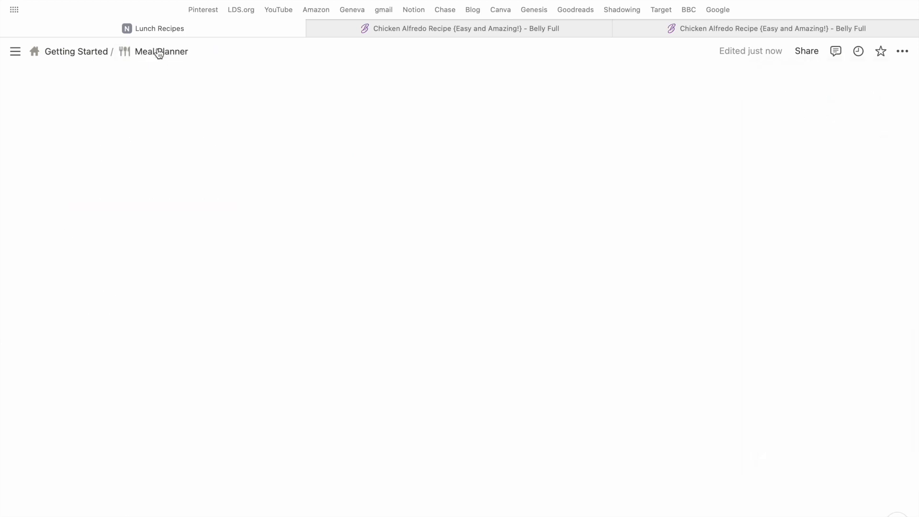
click(159, 51)
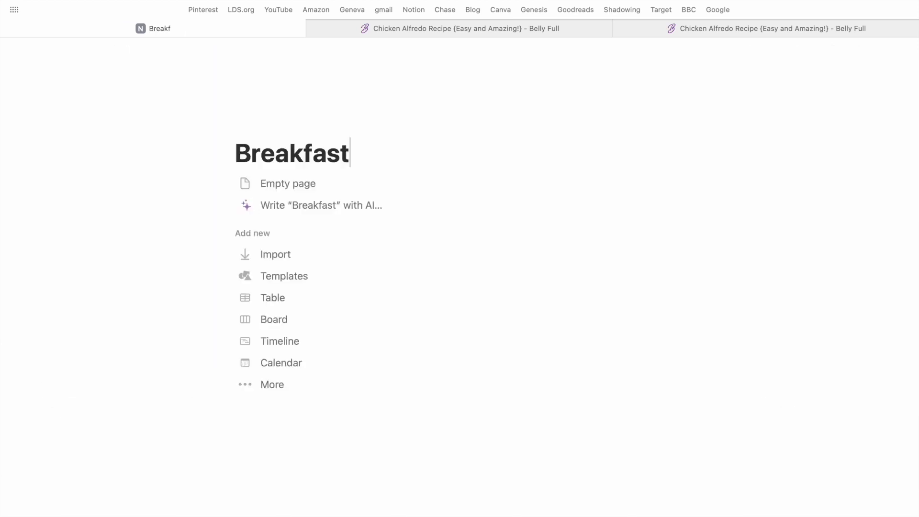
text(Recipes)
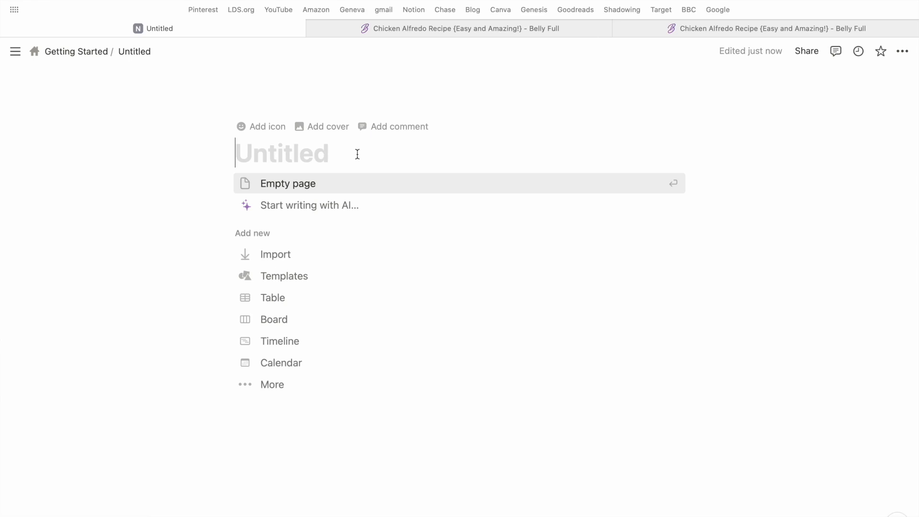
Step: Title the new page under Getting Started "Ungraduate" and set it to Serif style and full width
text(Ungraduate)
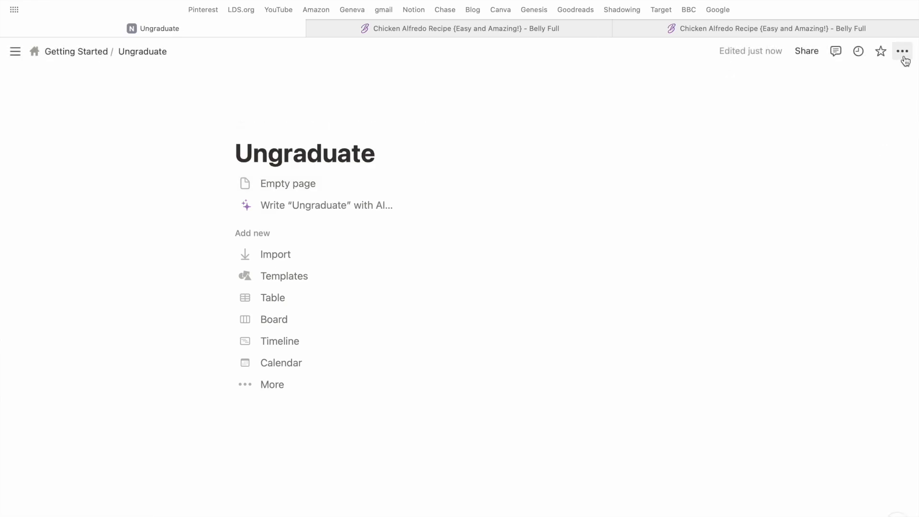
click(903, 56)
click(835, 106)
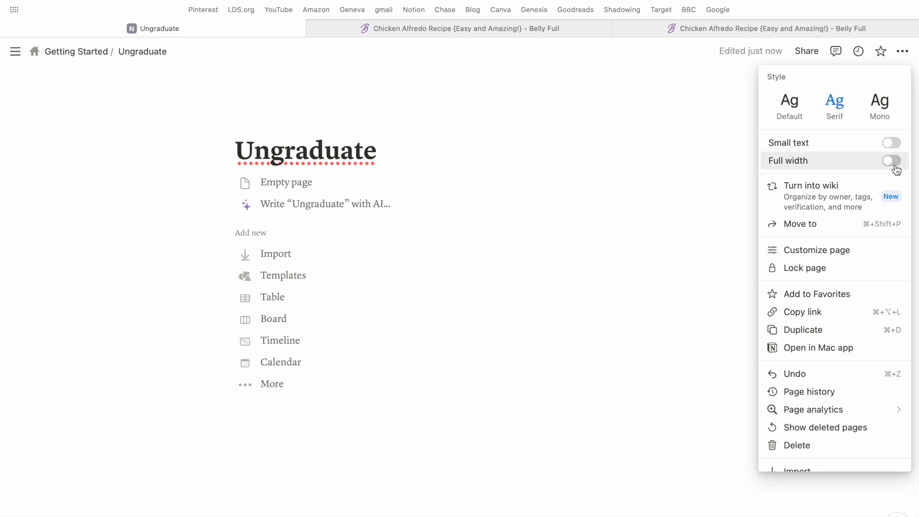
click(891, 161)
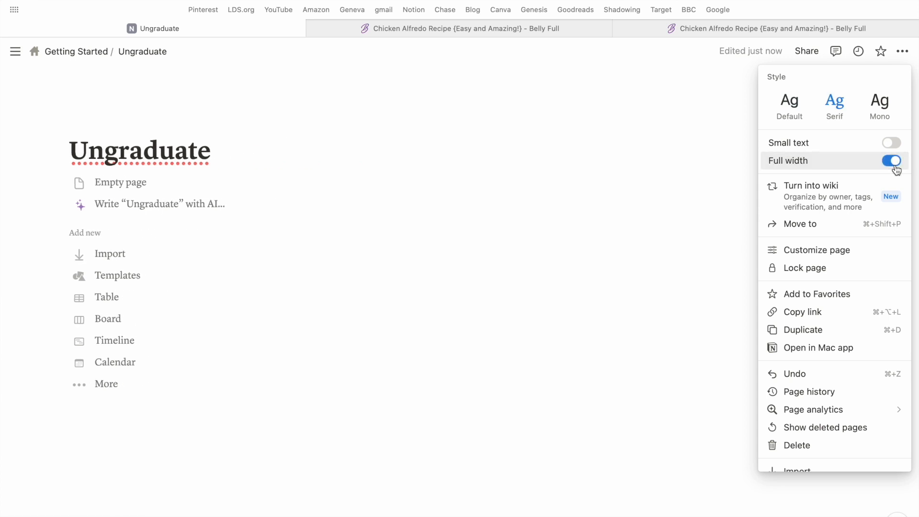
Step: Correct the misspelled page title to "Undergraduate"
click(185, 146)
right_click(189, 149)
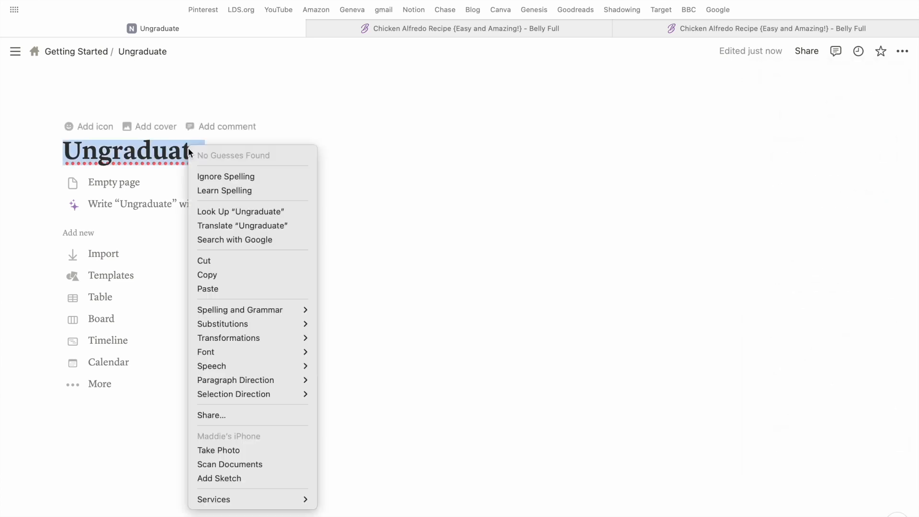
click(152, 159)
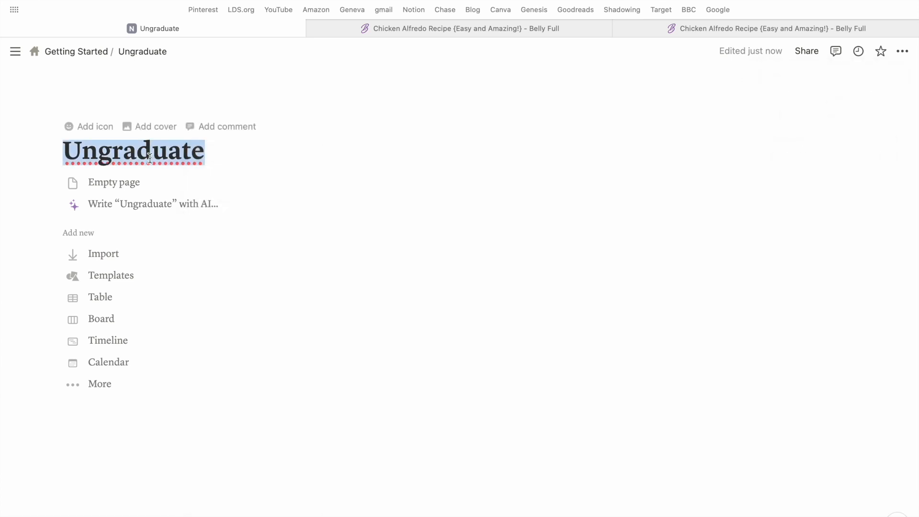
click(105, 155)
text(der)
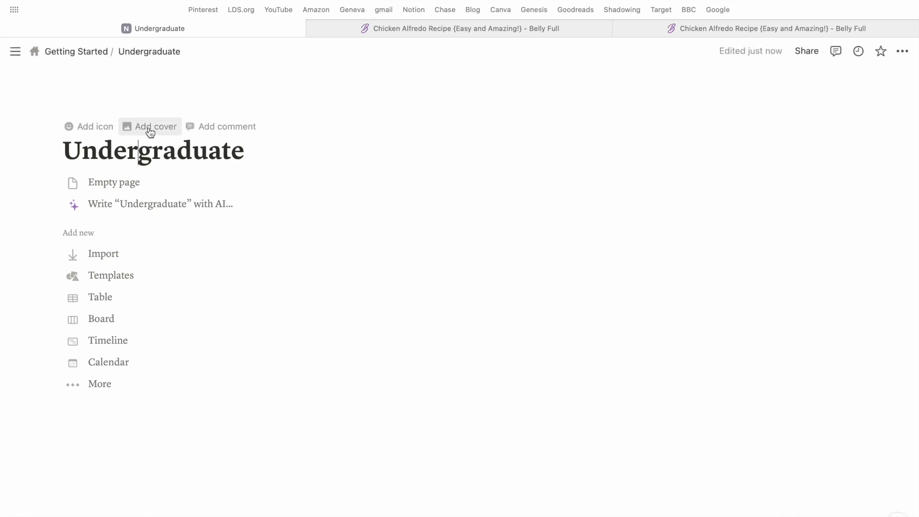
Step: Add a cover to the Undergraduate page, using the open-books photo from an Unsplash search for "neutral school"
click(150, 127)
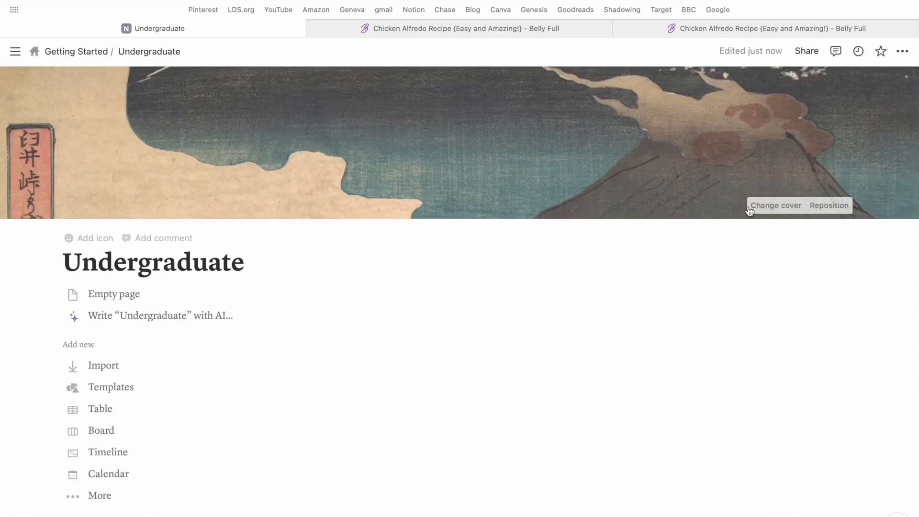
click(751, 205)
click(704, 229)
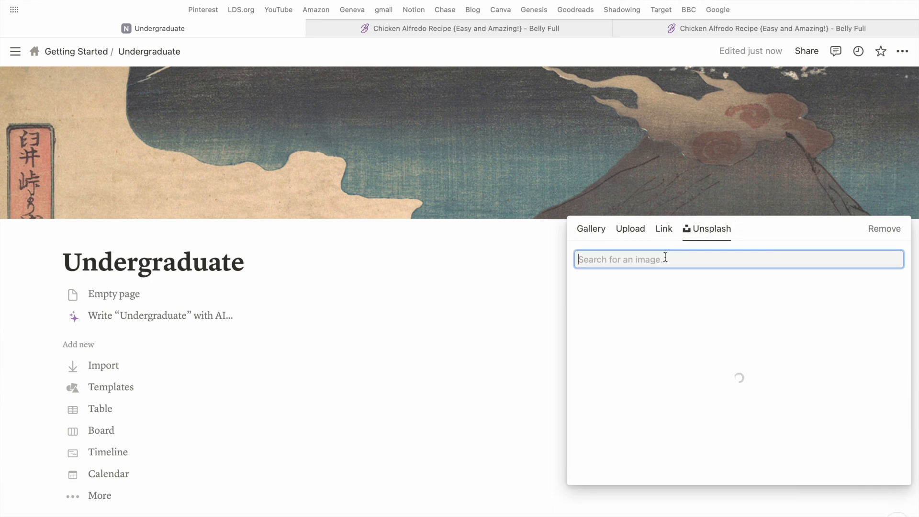
text(neutral school)
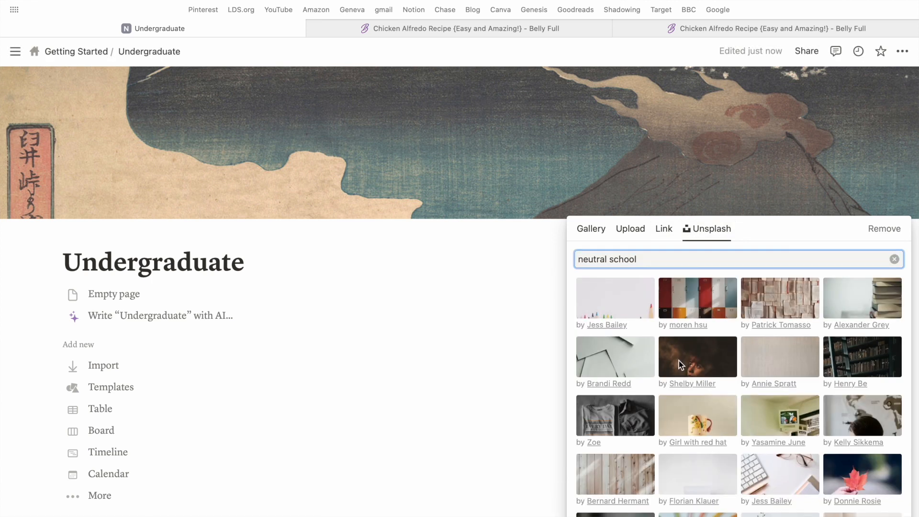
click(772, 299)
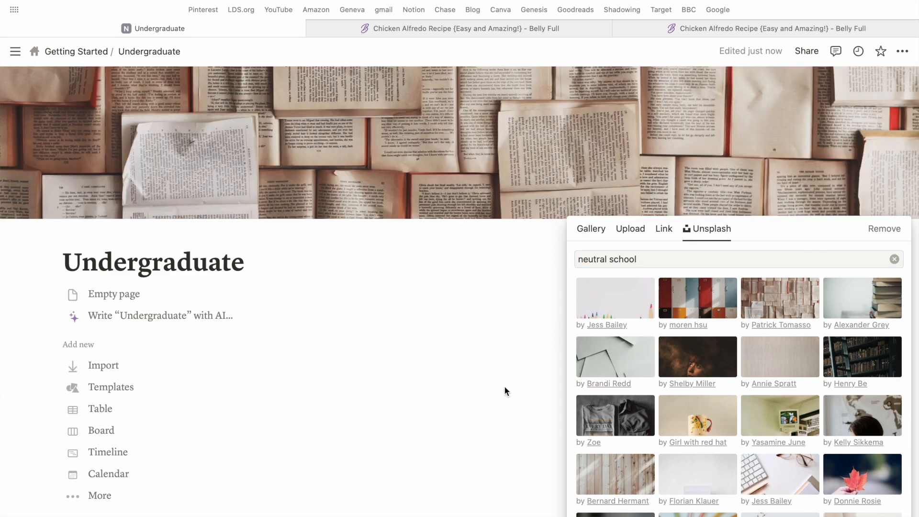
click(427, 333)
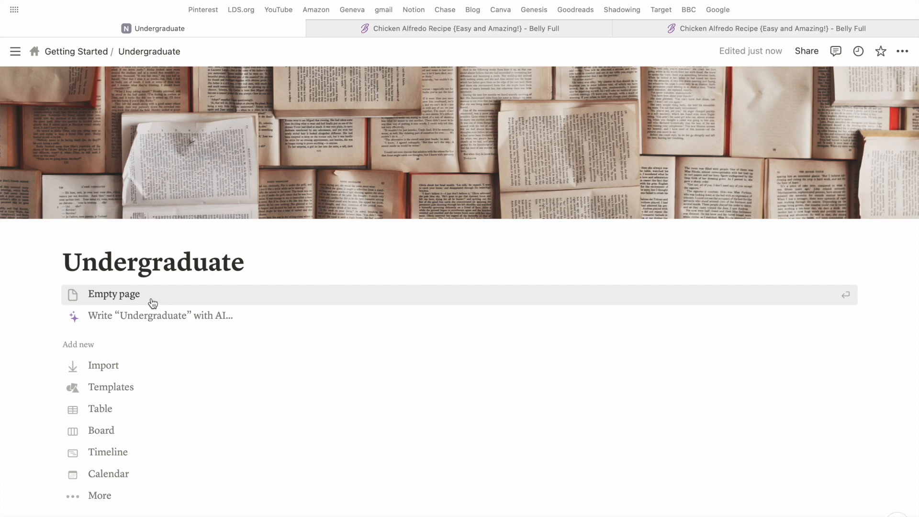
Step: Start an empty page body with a 4-column block and label the columns Freshman, Sophomore, Junior and Senior Year
click(152, 303)
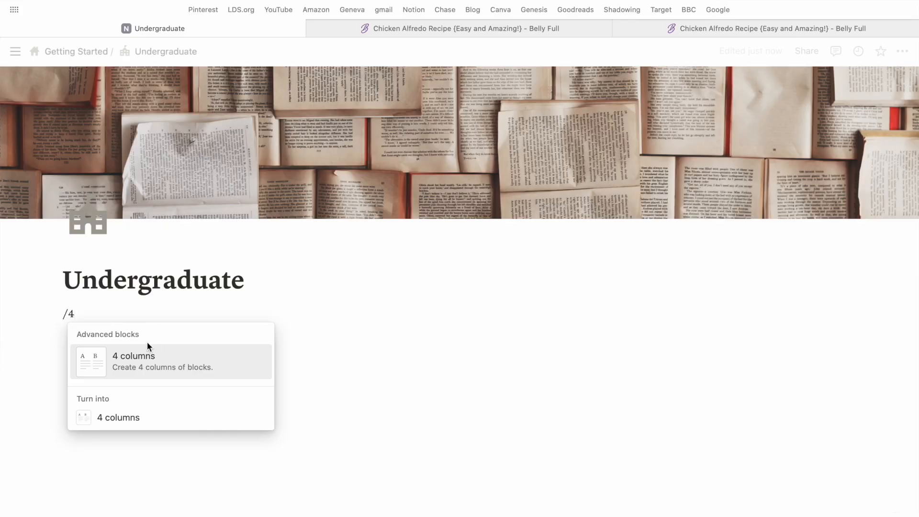
click(154, 360)
text(Freshman)
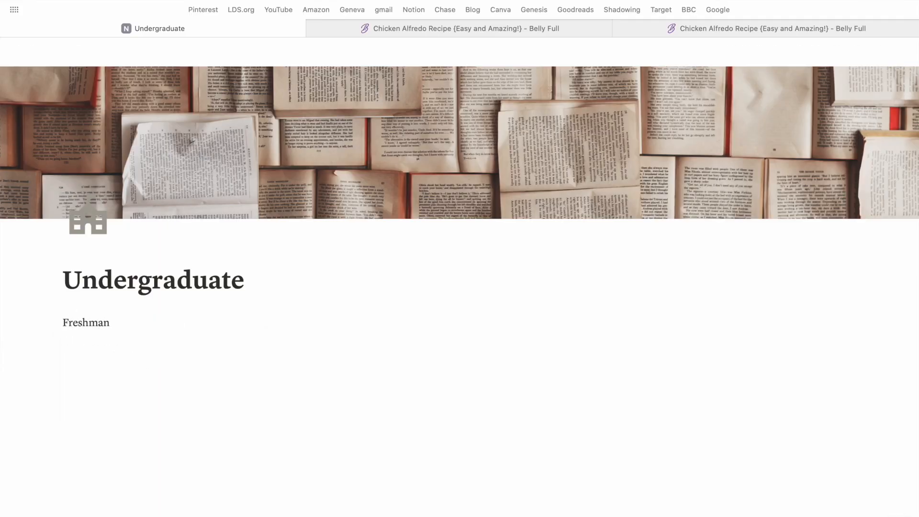
click(311, 327)
text(Sophomore)
click(556, 330)
text(Junior)
click(689, 323)
text(Sen)
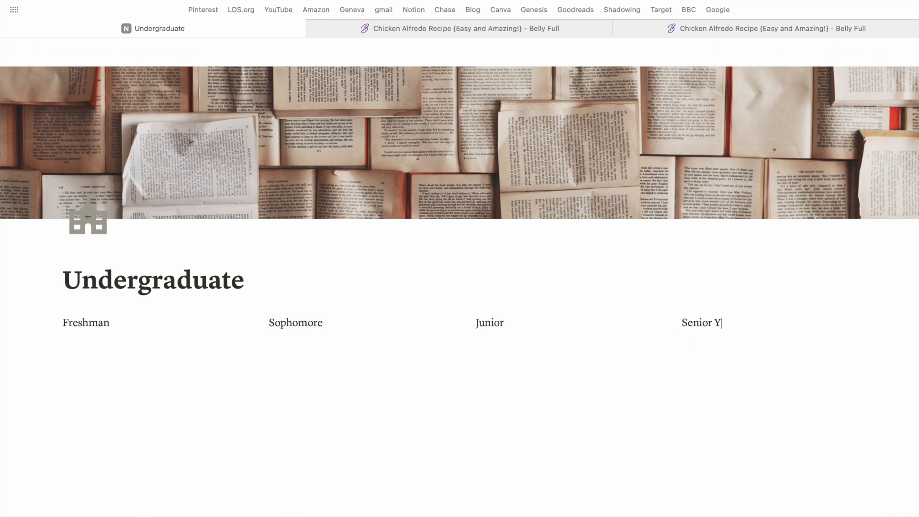
Step: Insert a sub-page under the Freshman heading and title it "Fall Semester 2017"
click(106, 344)
text(/)
click(143, 220)
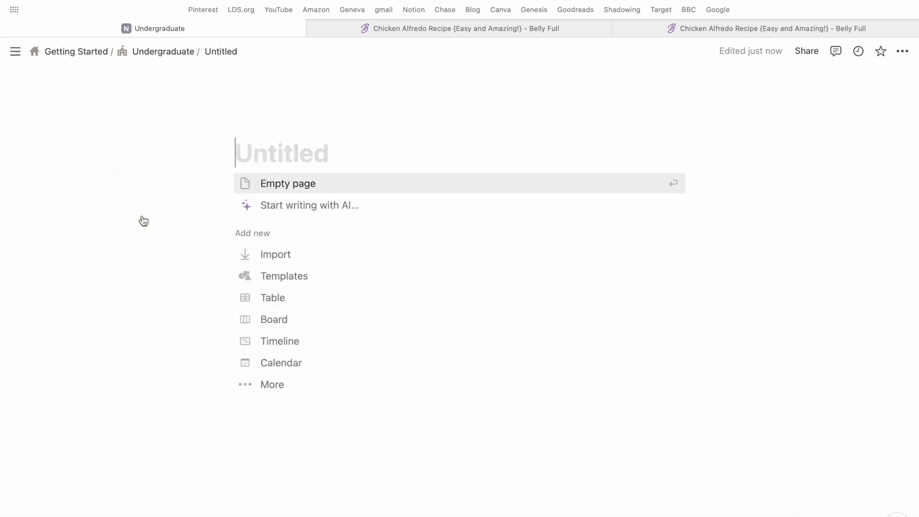
text(Semester)
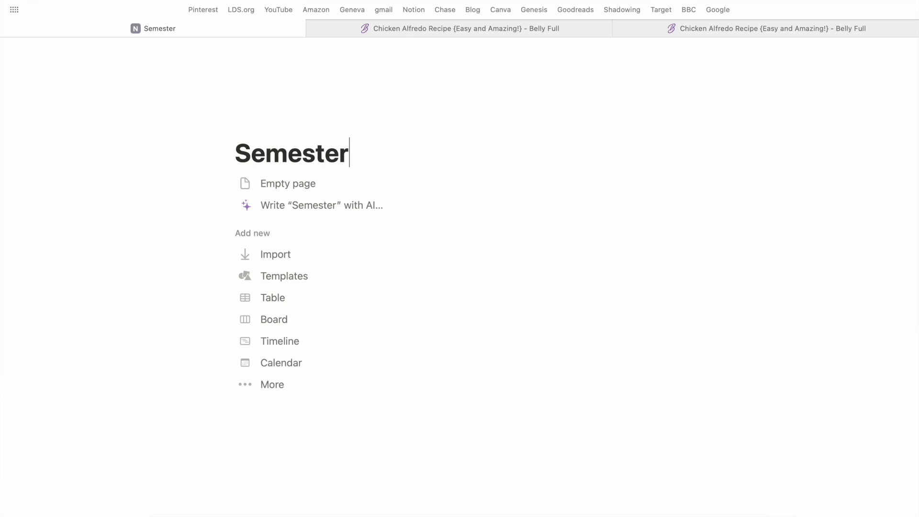
key(BackSpace)
key(BackSpace)
key(BackSpace)
key(BackSpace)
key(BackSpace)
key(BackSpace)
key(BackSpace)
key(BackSpace)
text(Fall Semester )
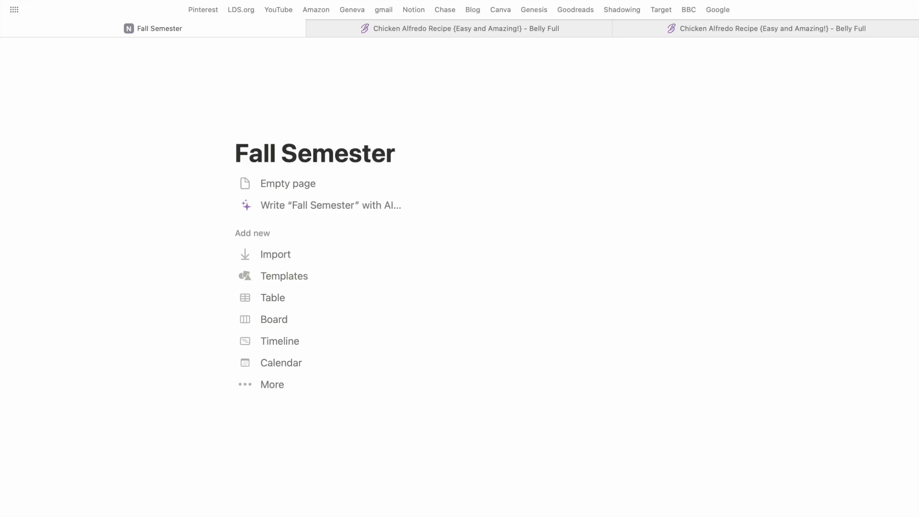
text(2017)
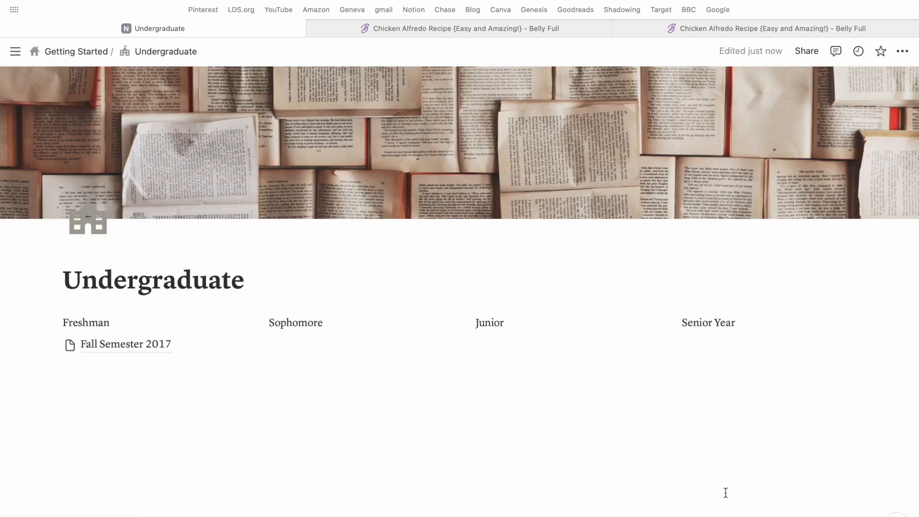
Step: Insert a calendar view below the year columns on the Undergraduate page, backed by a new database
click(219, 495)
text(/calendar)
key(Return)
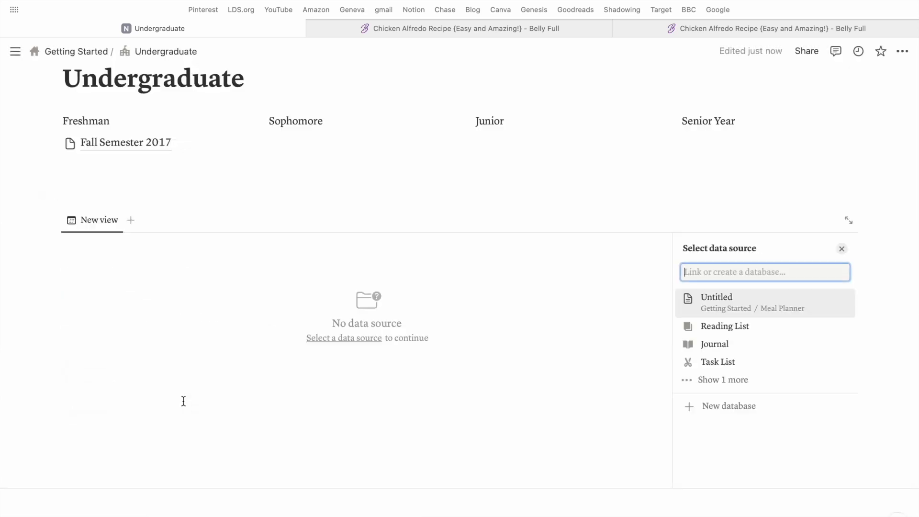
click(730, 406)
Step: Rename the calendar view "School Calendar" and hide its database title
click(97, 221)
click(131, 252)
text(School Calendar)
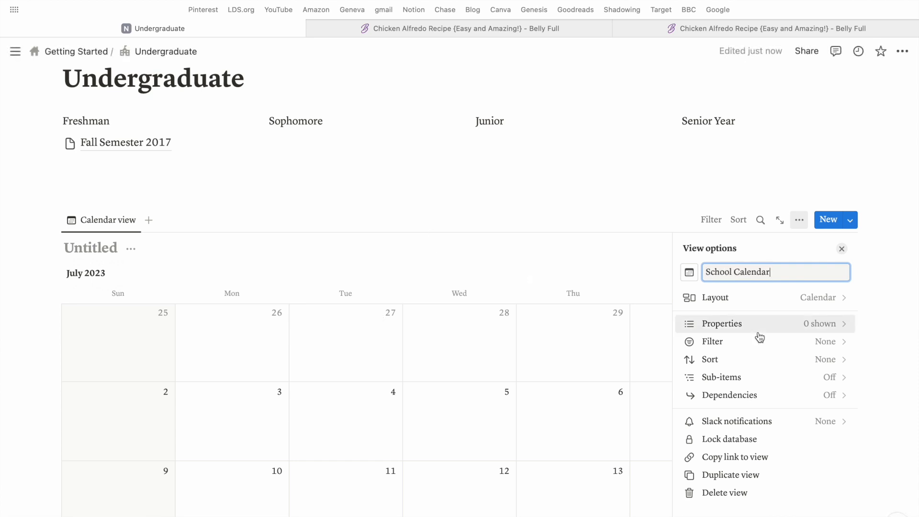
click(478, 219)
click(130, 248)
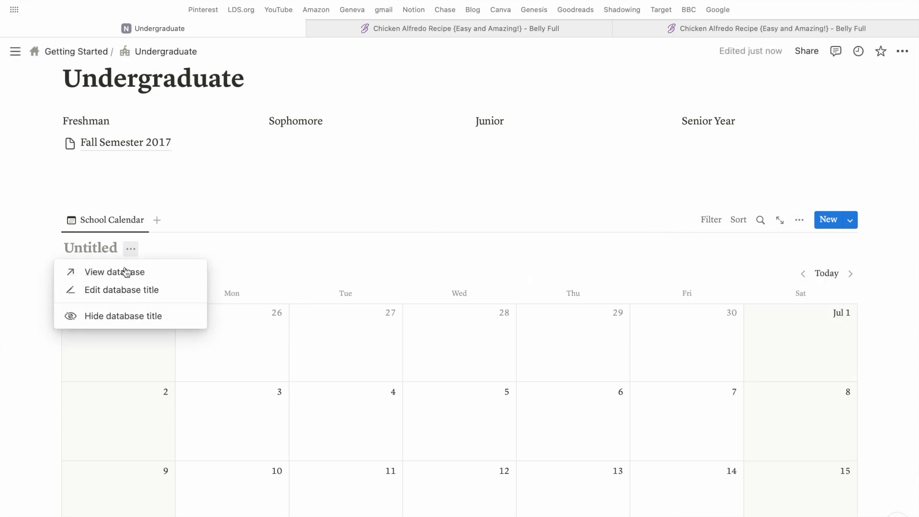
click(125, 315)
Step: Create an untitled calendar entry on July 18, 2023 and look at the options for its Tags property
scroll(304, 369, down, 3)
click(303, 369)
click(265, 229)
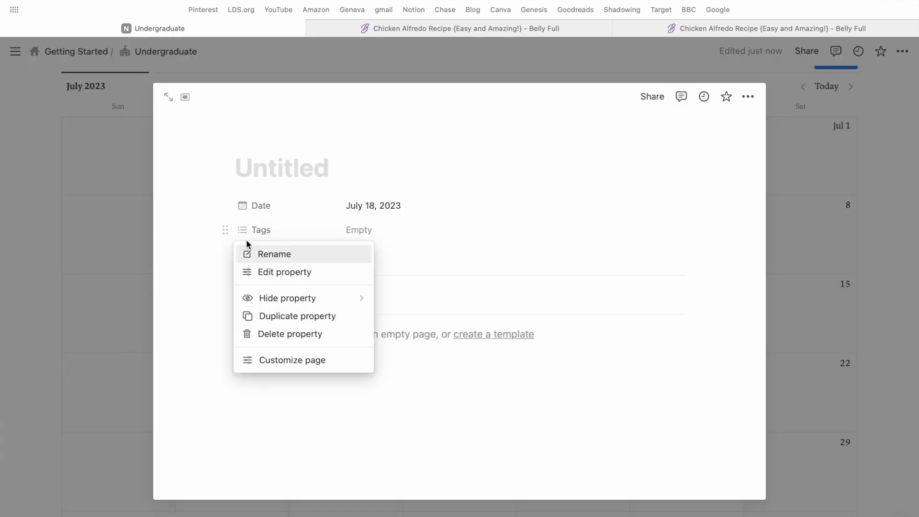
click(225, 230)
click(256, 232)
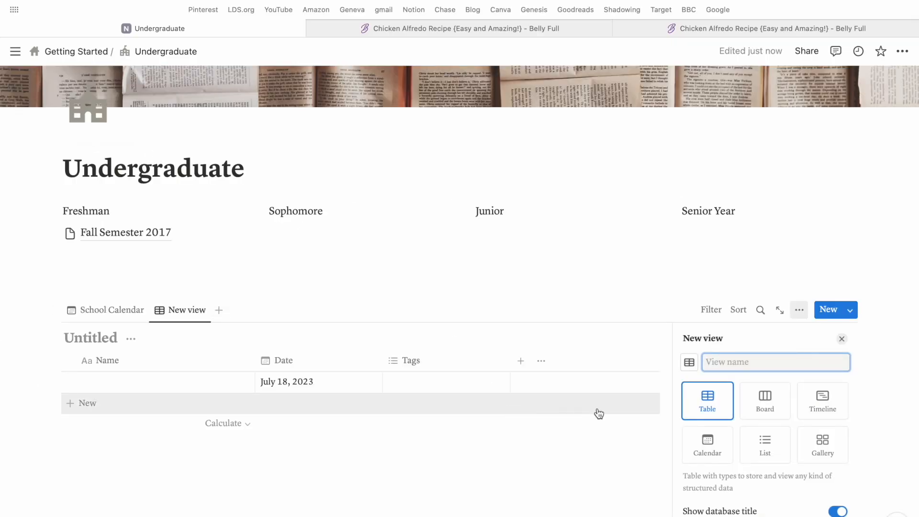
Step: Give the new database view the Timeline layout and name it "Timeline"
click(821, 407)
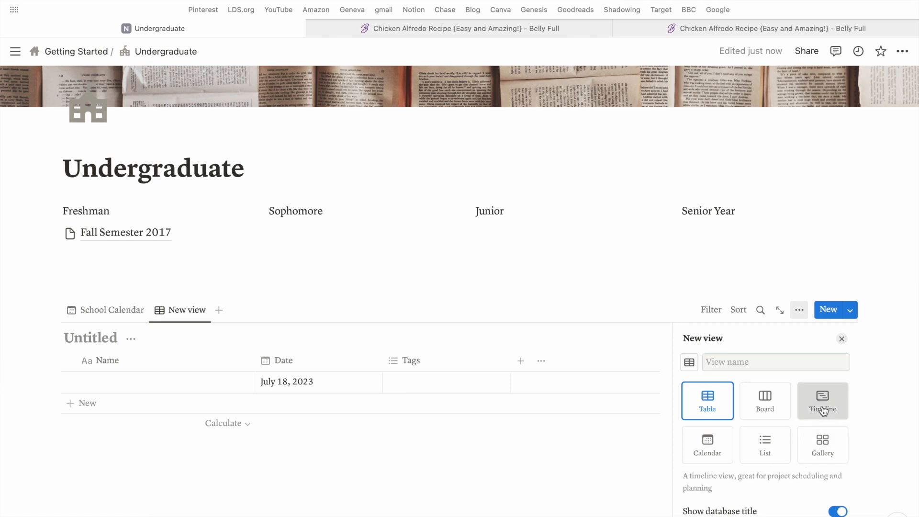
click(194, 311)
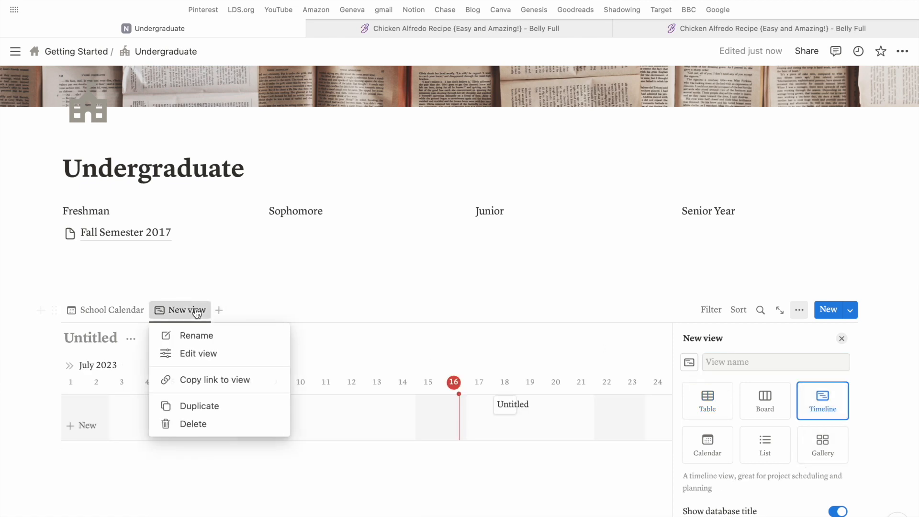
click(201, 338)
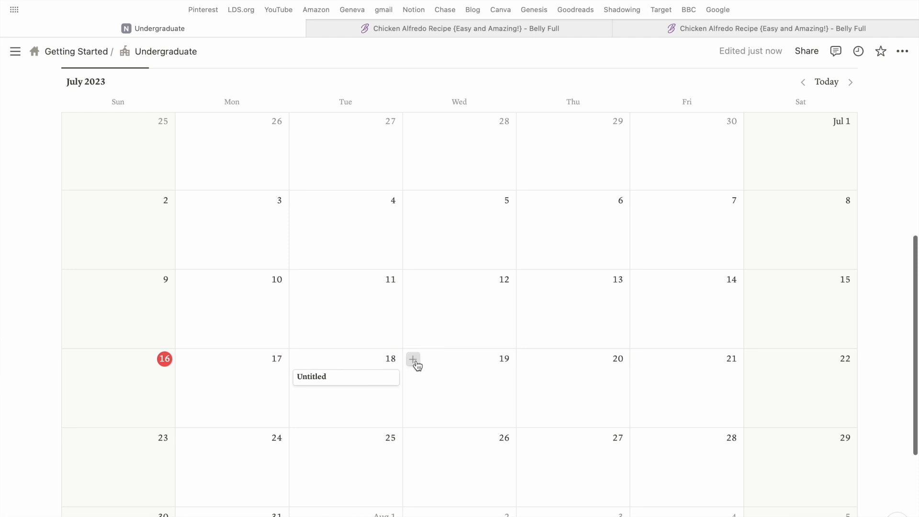
Step: Add a "Project" entry to the School Calendar running from July 19, 2023 to August 18, 2023
click(417, 362)
text(Project)
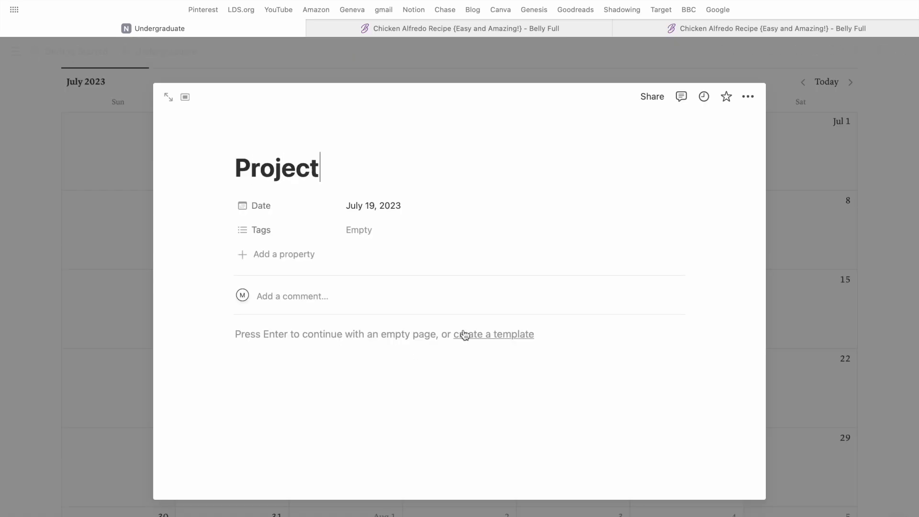
click(382, 211)
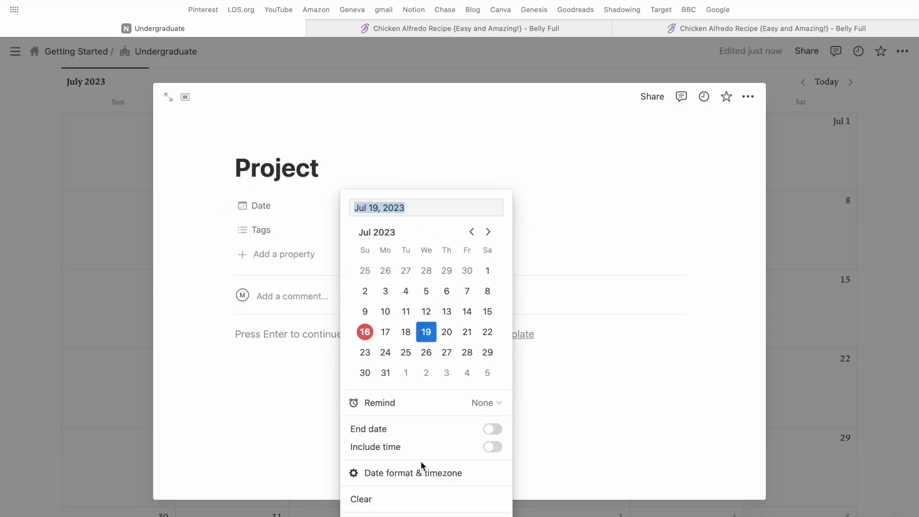
click(492, 429)
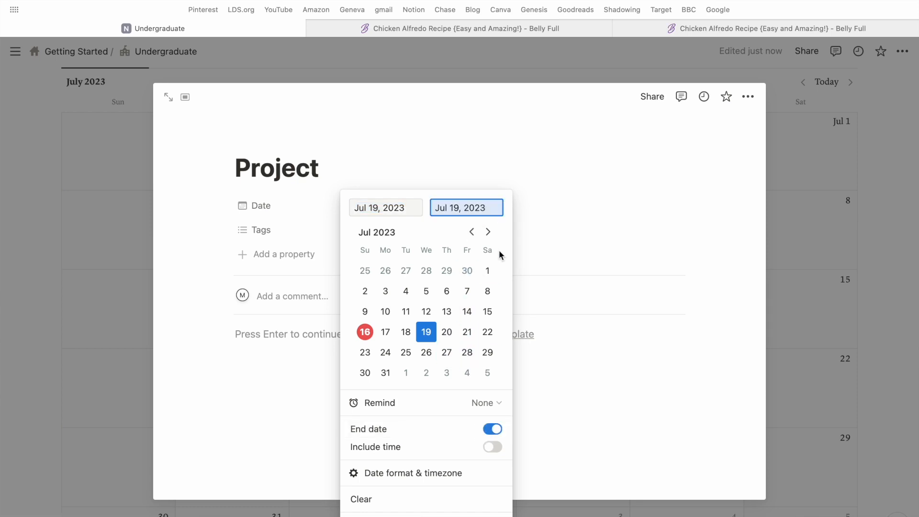
click(488, 232)
click(471, 312)
key(Escape)
key(Escape)
Step: Check the Project entry in the calendar and Timeline views, and add a List view to the database
scroll(688, 429, down, 2)
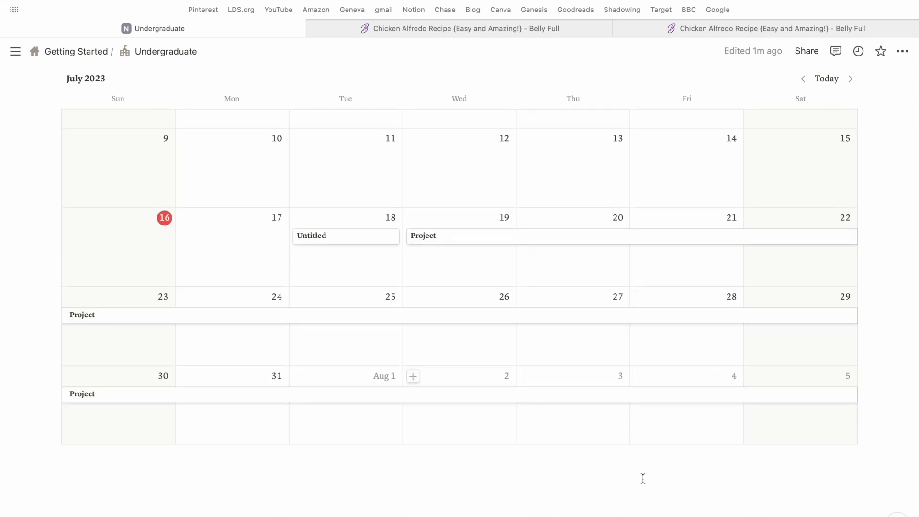
scroll(643, 479, up, 5)
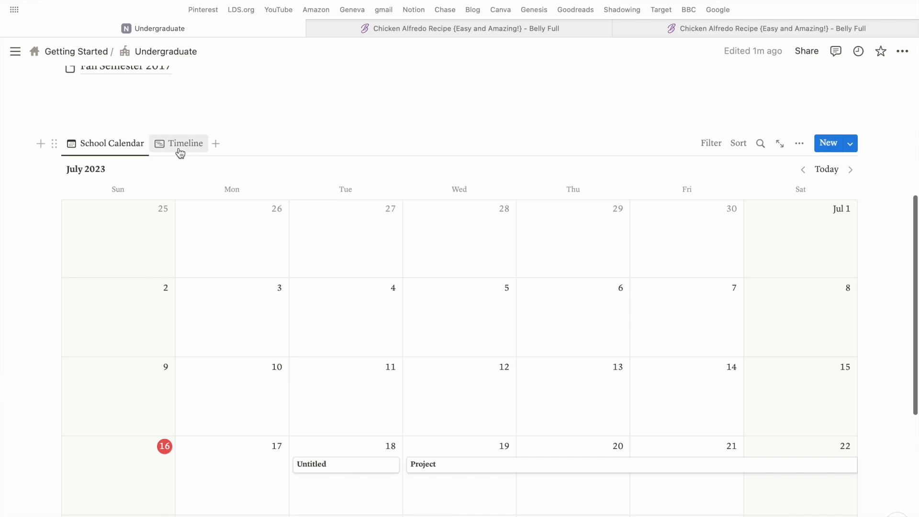
click(178, 150)
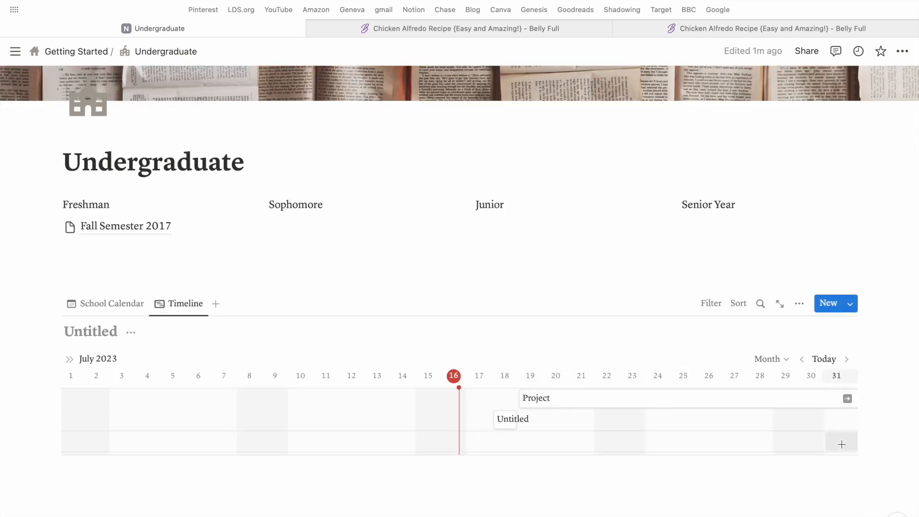
click(217, 310)
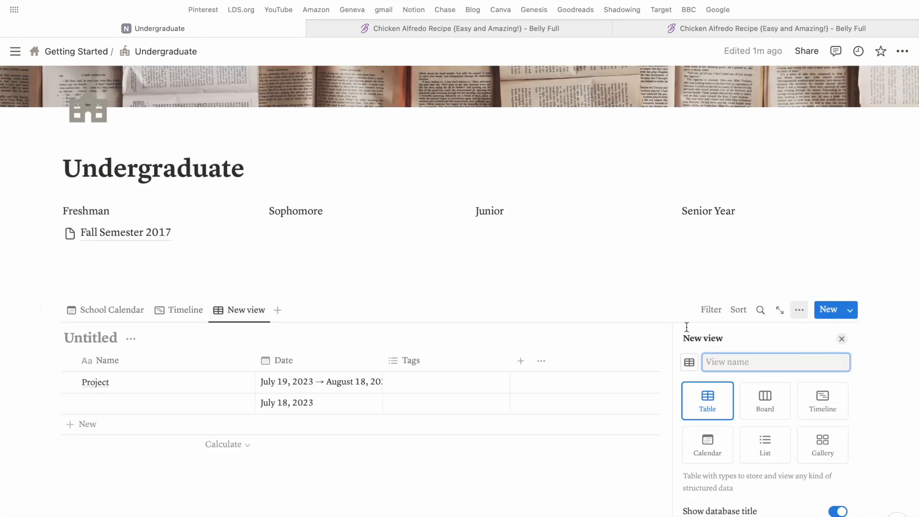
click(785, 441)
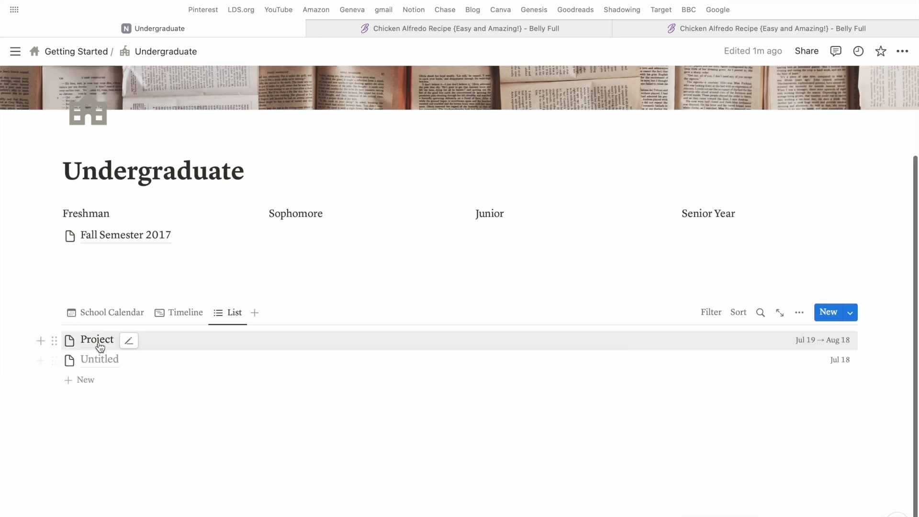
Step: Open the Project entry from the List view as a full page, and return to the Undergraduate page
click(98, 341)
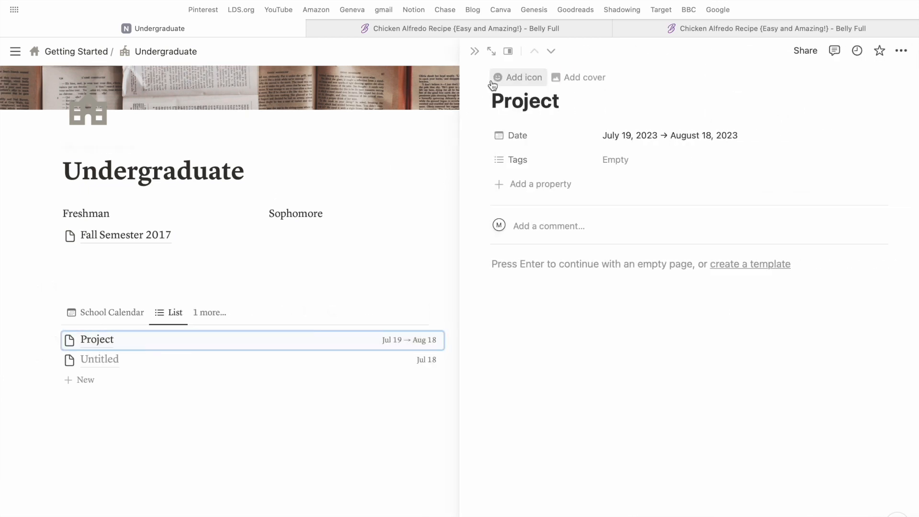
click(492, 51)
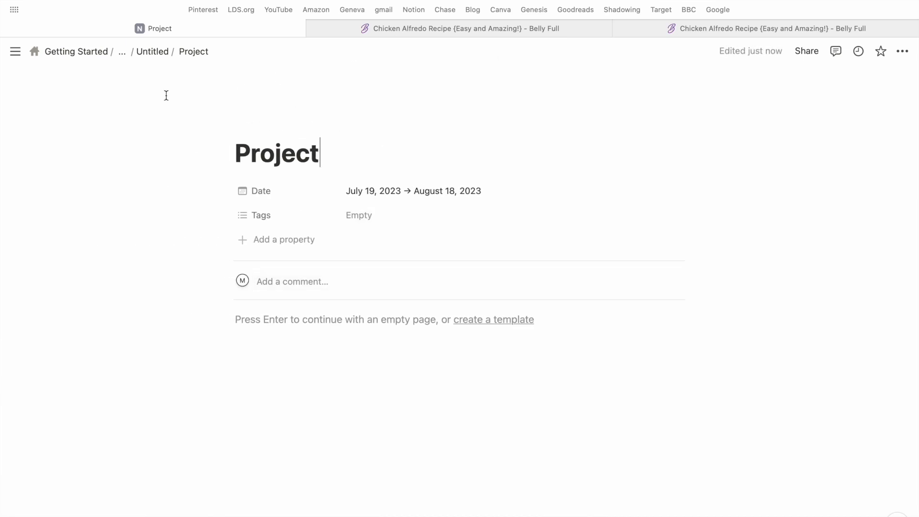
click(161, 52)
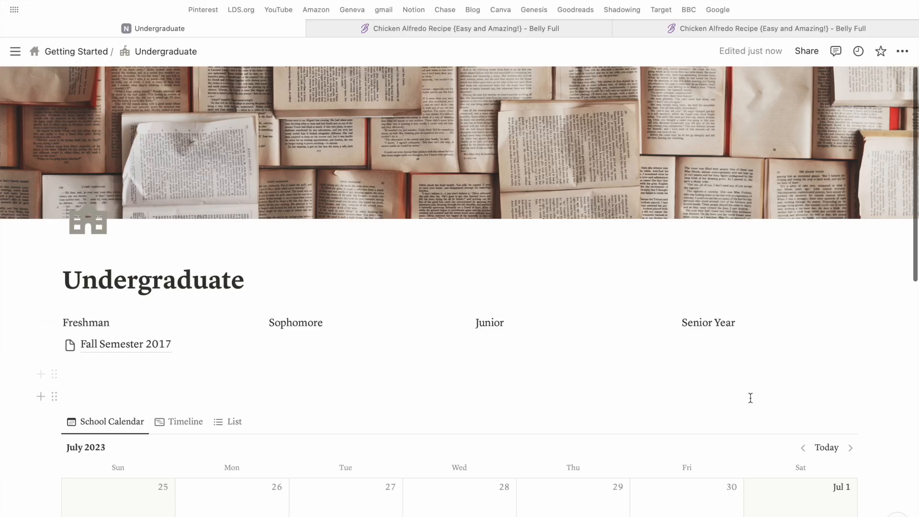
Step: Move the Freshman, Sophomore, Junior and Senior Year columns with the Fall Semester 2017 page below the School Calendar
drag(745, 363, 85, 458)
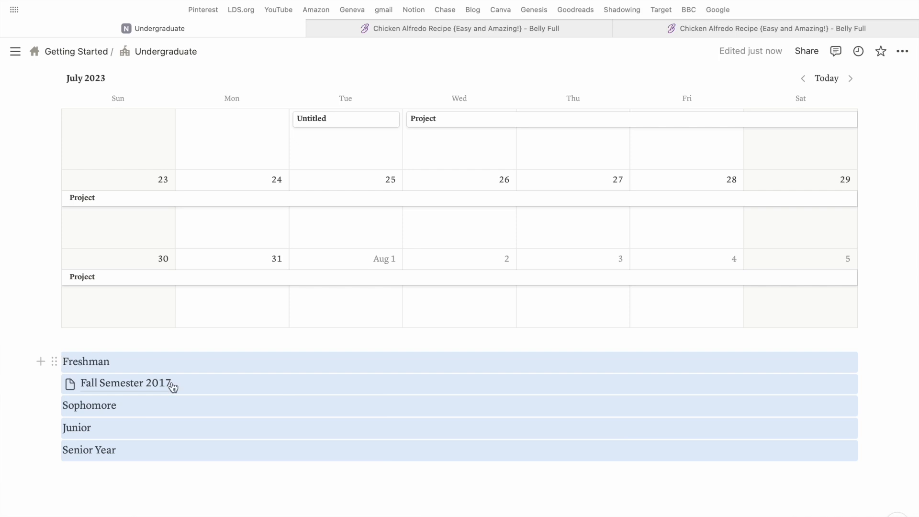
Step: Remove the empty line between the Undergraduate title and the School Calendar
scroll(174, 389, up, 10)
scroll(175, 390, down, 12)
scroll(291, 380, up, 10)
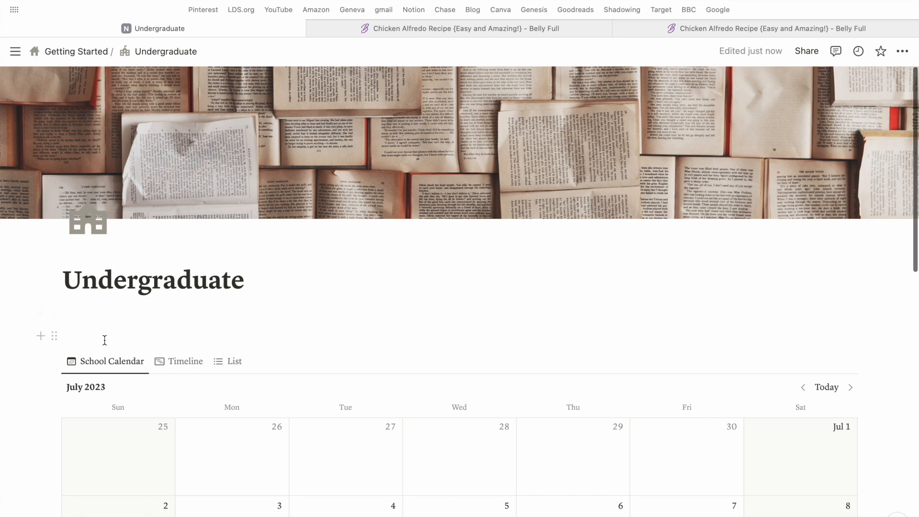
click(104, 340)
key(BackSpace)
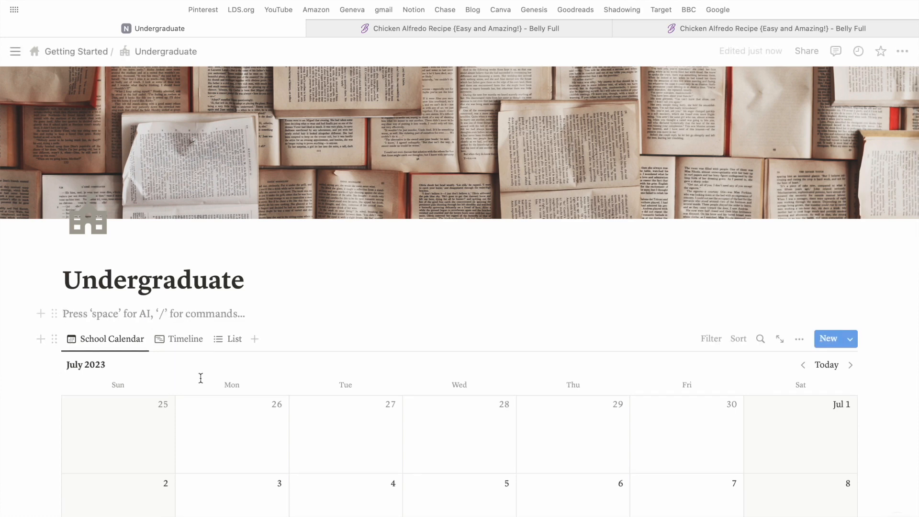
Step: Insert a sub-page titled "Class 1" between the School Calendar and the Freshman line
scroll(200, 378, down, 10)
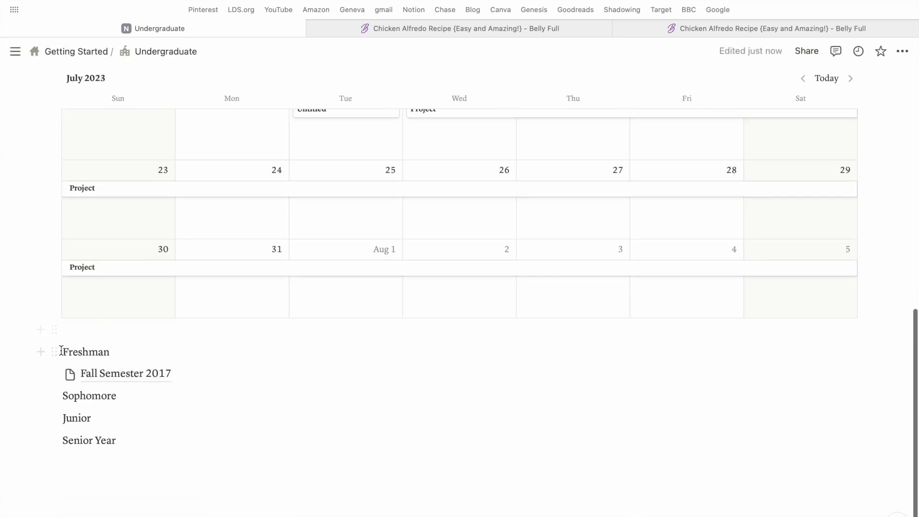
click(61, 351)
key(Return)
text(/)
click(148, 222)
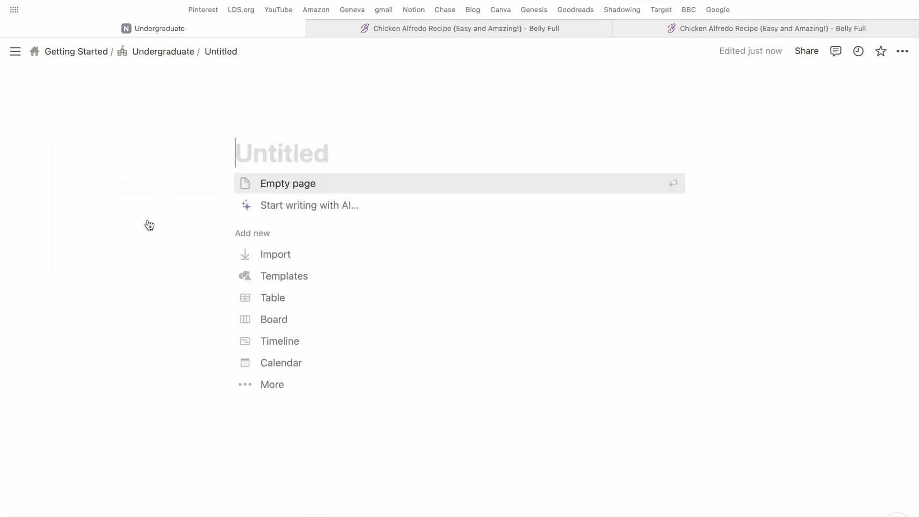
text(Class 1)
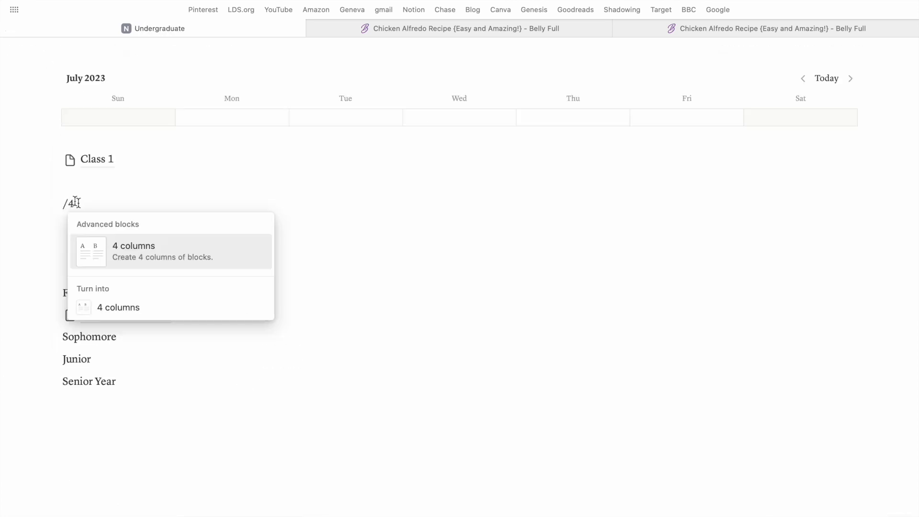
Step: Build a four-column row below the calendar with the Class 1 page followed by the text entries Class 2, Class 3 and Class 4
click(115, 261)
drag(54, 159, 170, 191)
click(292, 193)
text(Cla)
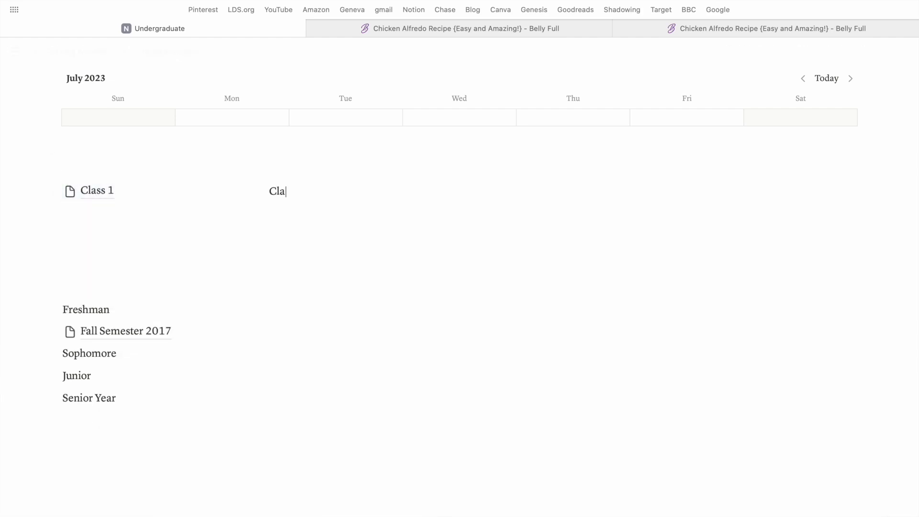
text(ss 2)
click(542, 190)
text(Class 3)
click(718, 185)
text(Clas)
key(Return)
key(BackSpace)
Step: Add a second row of text entries, Class 5, Class 6 and Class 7, under the first three class columns
click(98, 213)
text(Class 5)
click(283, 213)
text(Class 6)
click(491, 213)
text(Class )
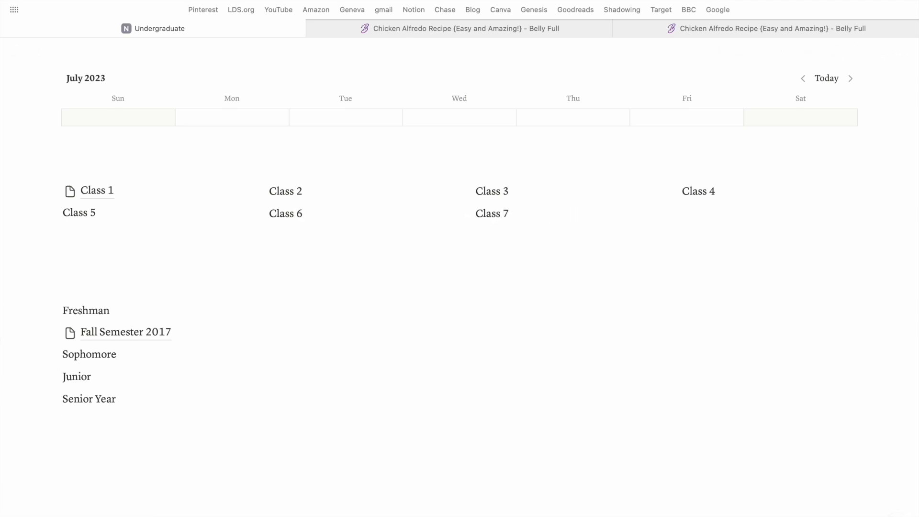
text(7)
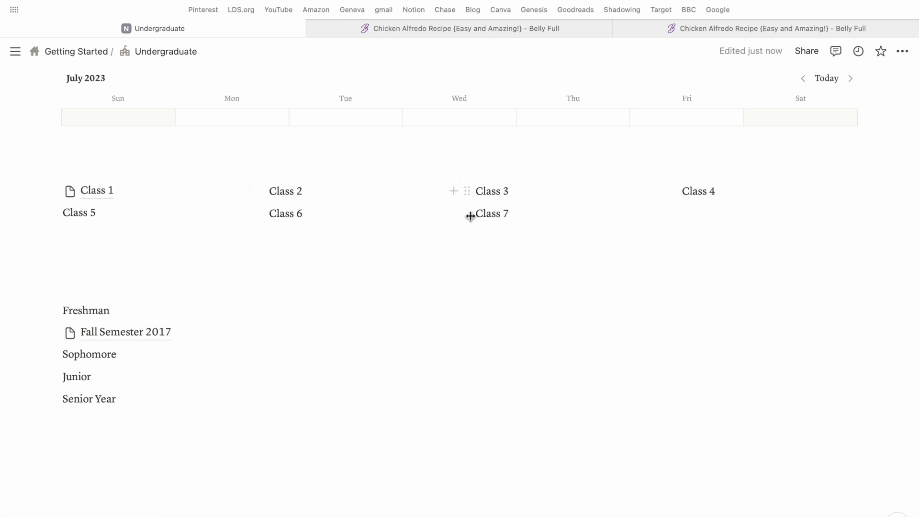
Step: Open the Class 1 page and insert a 2-column layout in its body
click(102, 200)
click(148, 191)
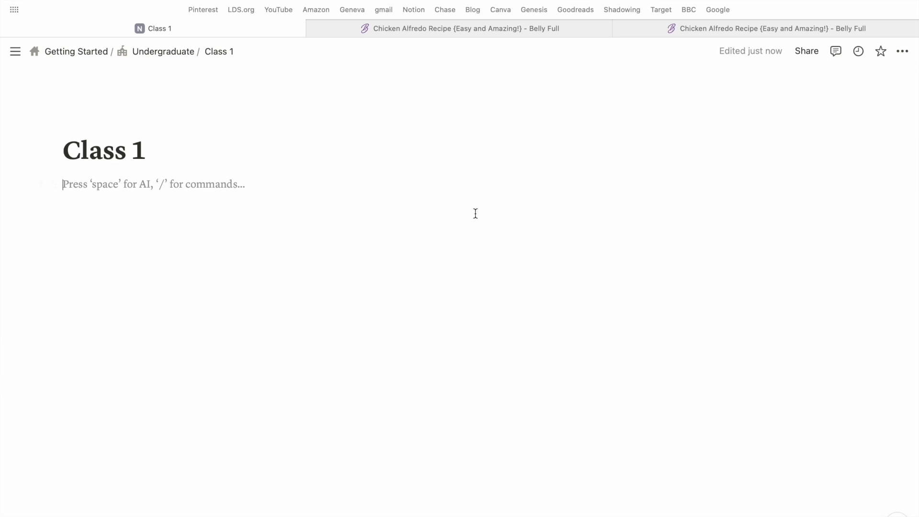
text(/2)
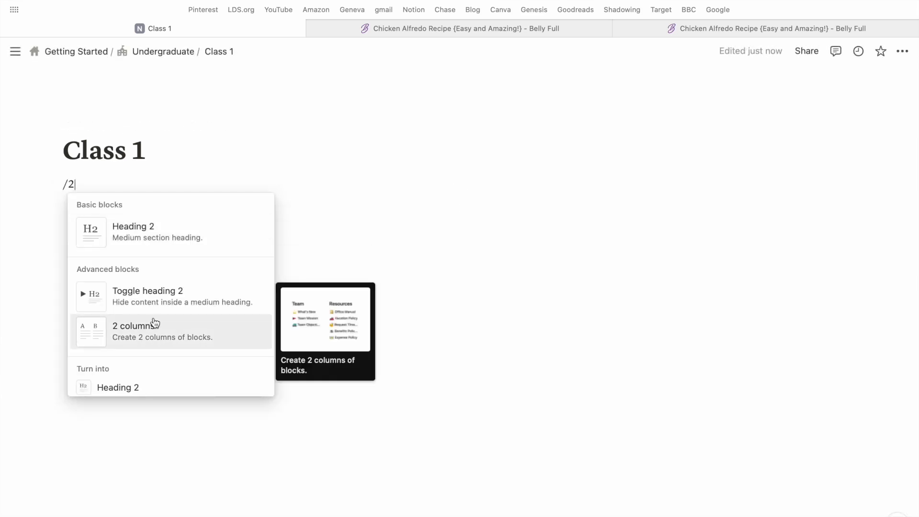
scroll(156, 322, down, 2)
click(162, 296)
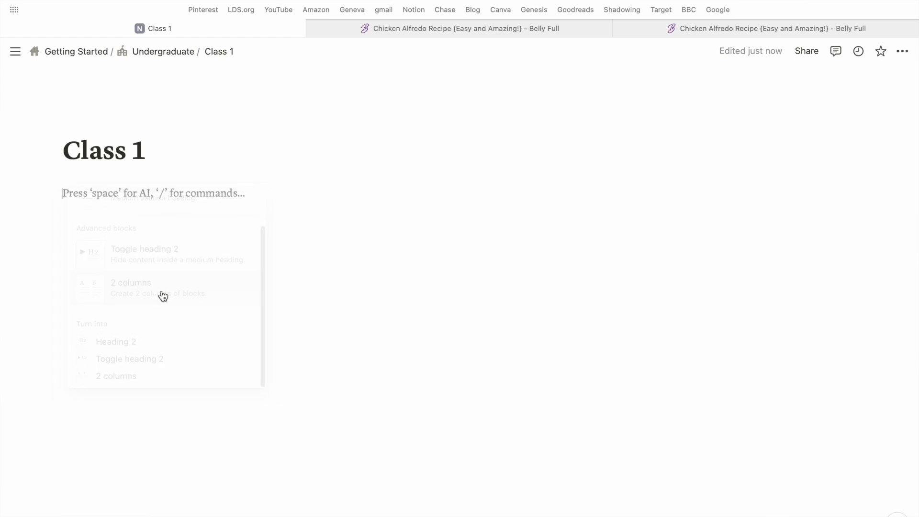
Step: Insert a calendar view of a new database in the second column and name the view "Pathophysiology"
click(514, 196)
text(/cal)
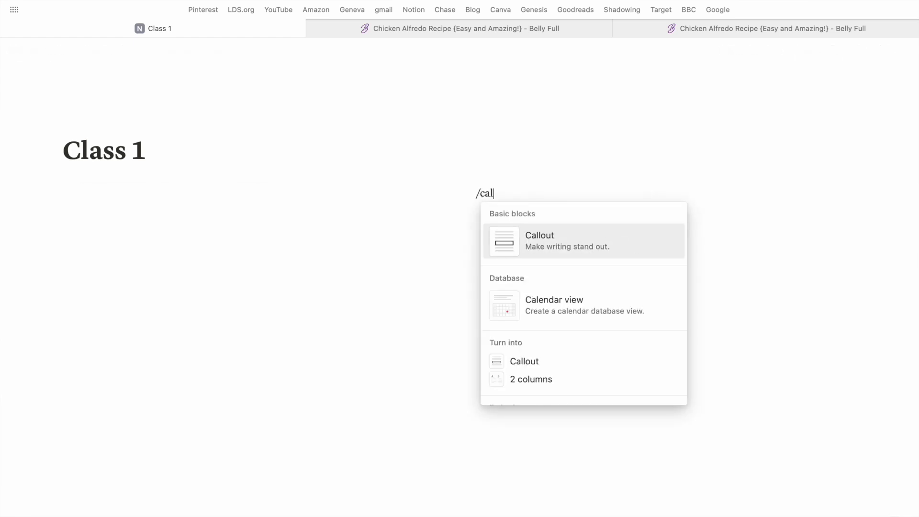
click(558, 319)
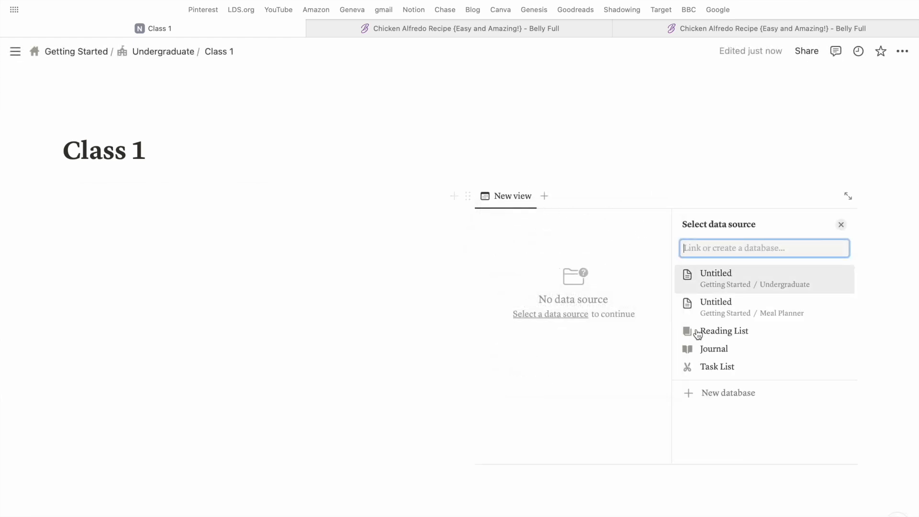
click(712, 393)
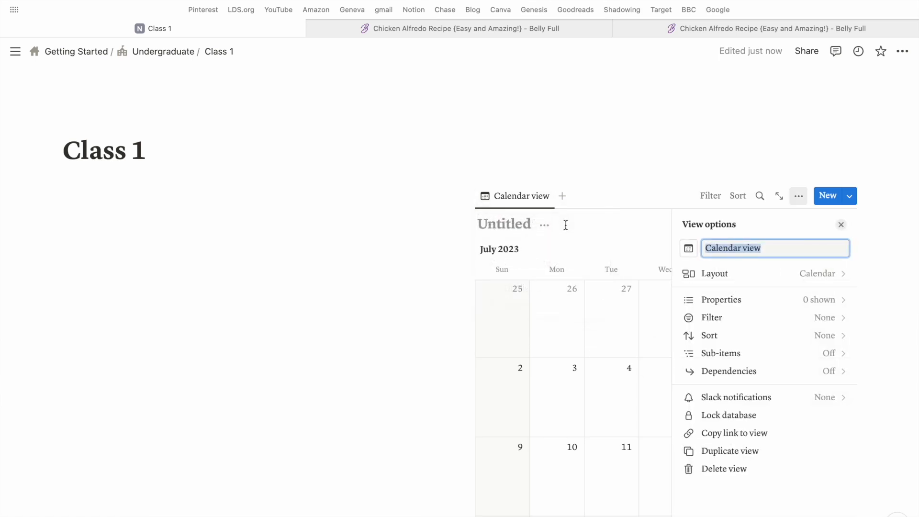
text(Pathop)
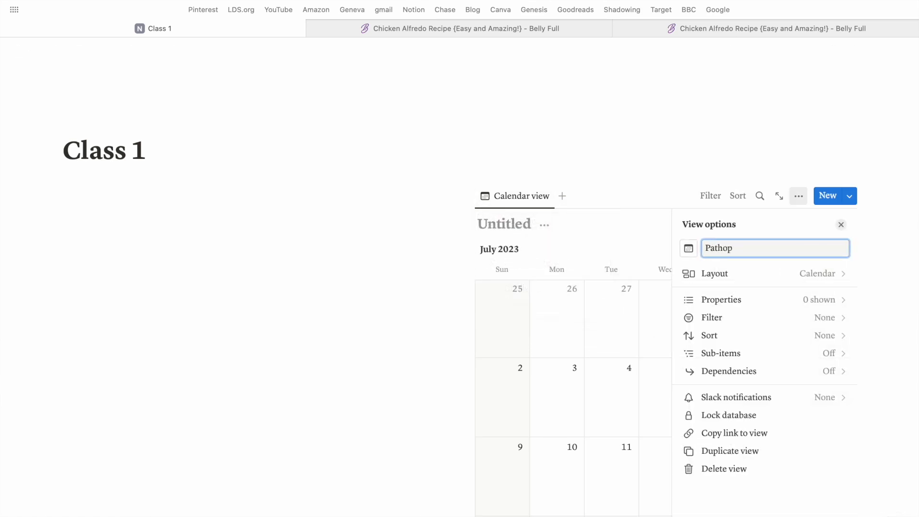
text(hysiology)
key(Escape)
Step: Hide the calendar's database title and widen its column to about three quarters of the page
click(545, 225)
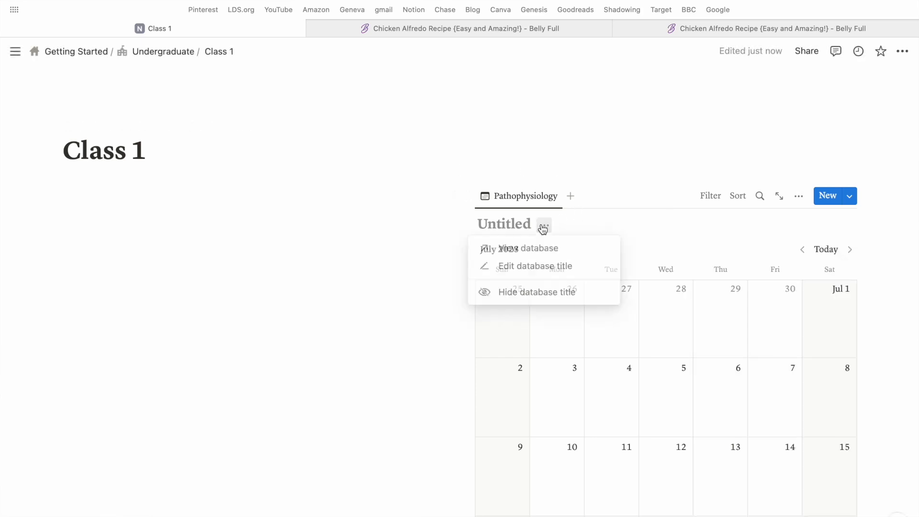
click(539, 299)
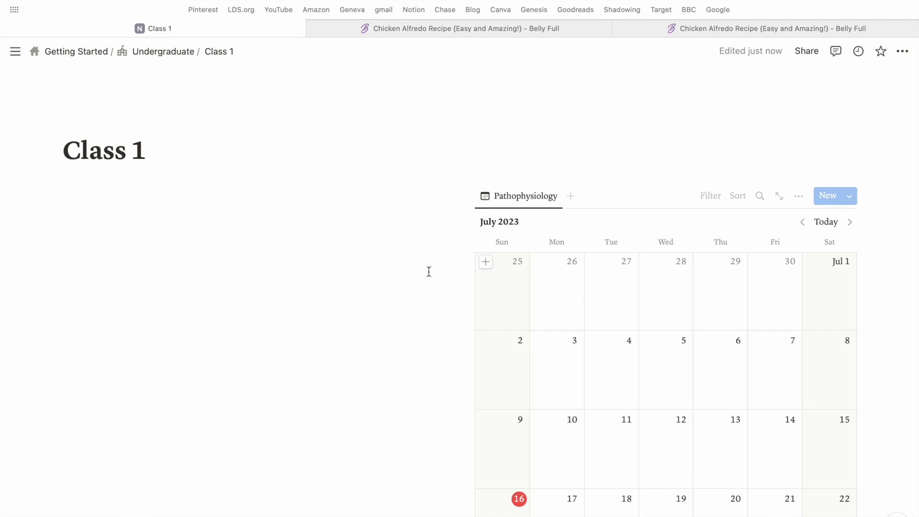
drag(458, 271, 266, 273)
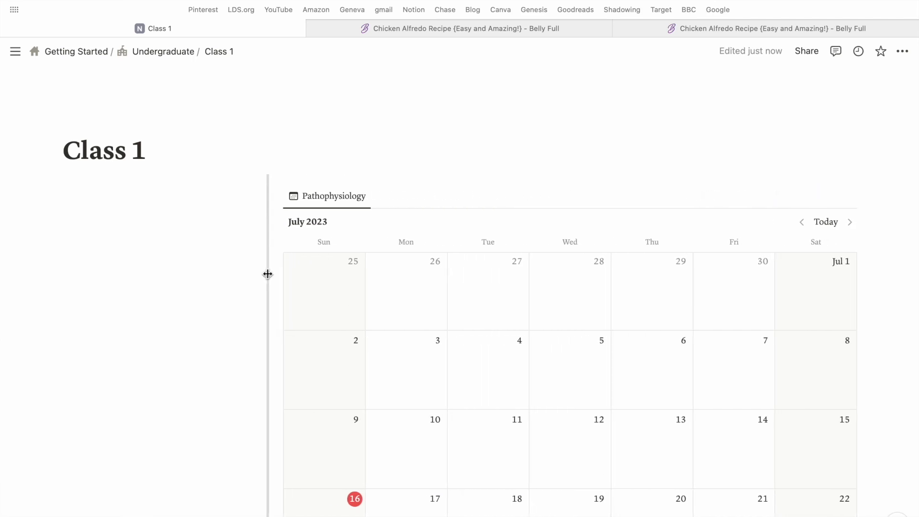
Step: Enter the label "Todo" in the column beside the calendar and insert a to-do list block below it
click(115, 200)
text(Tod)
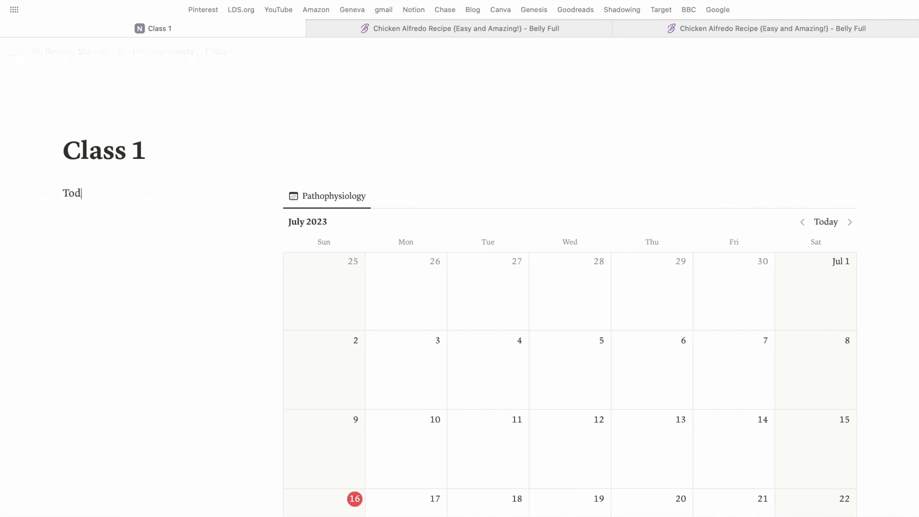
text(o)
key(Return)
text(/)
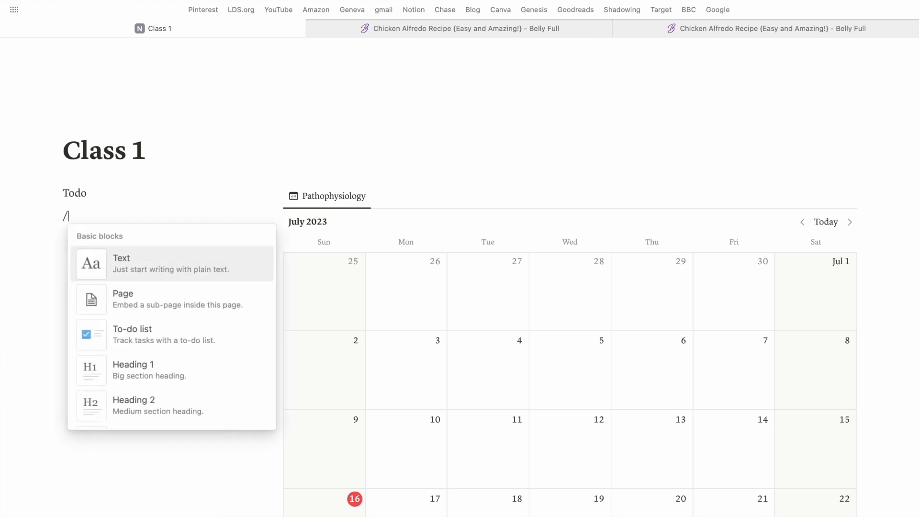
click(133, 335)
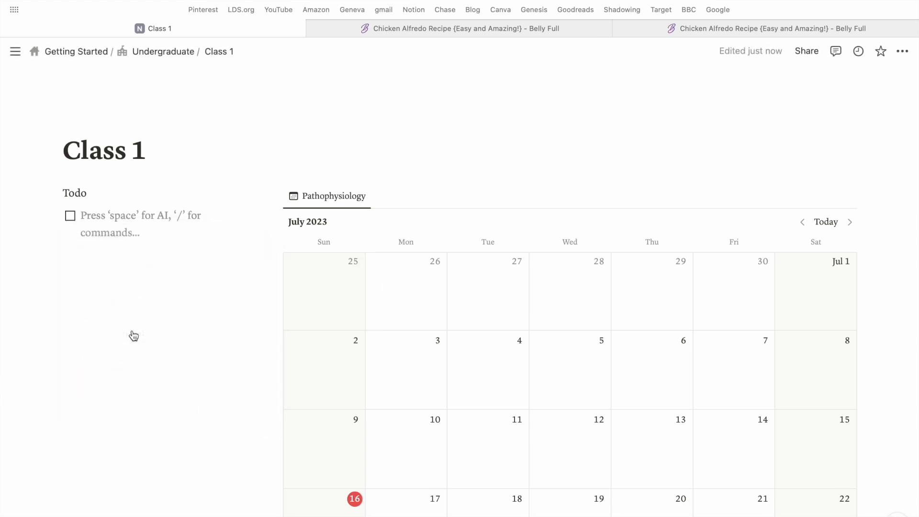
Step: Fill the to-do list with "Read chapter", "Complete homework" and "revise notes", and check off the last two items
text(Read chapter)
key(Return)
text(Complete homework)
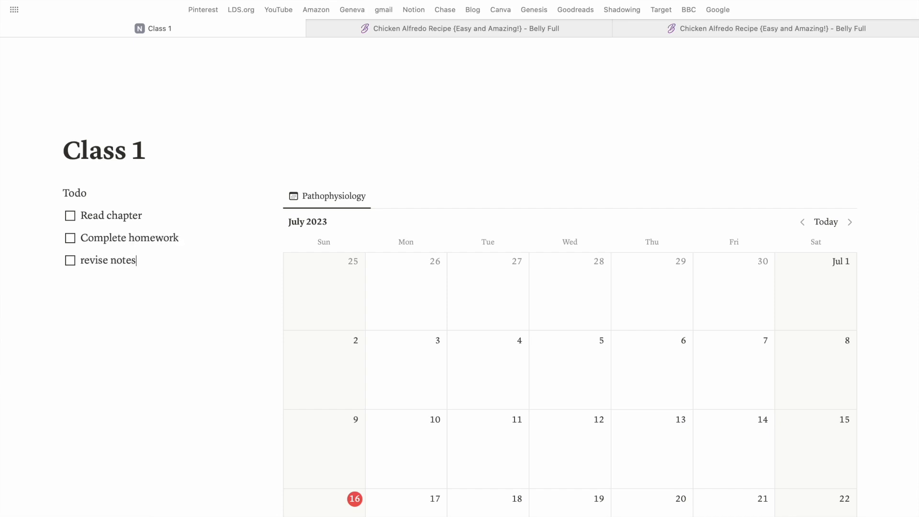
click(70, 239)
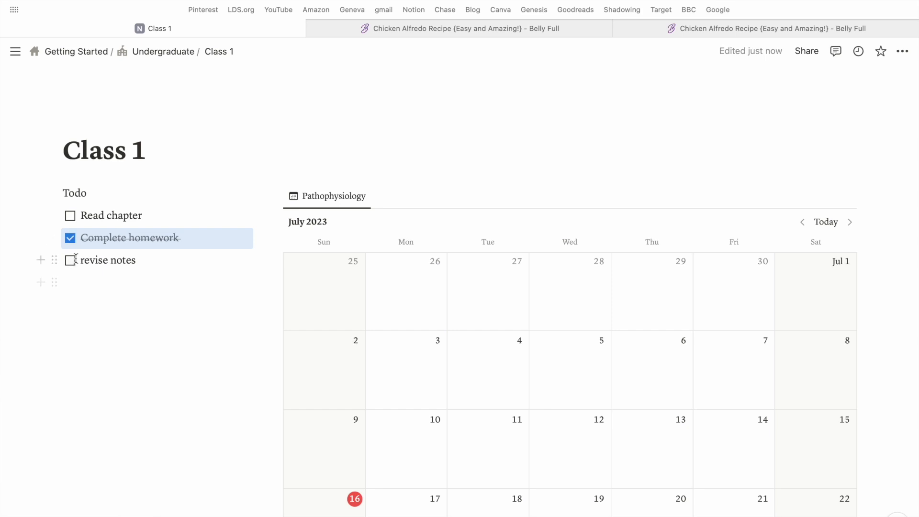
click(72, 262)
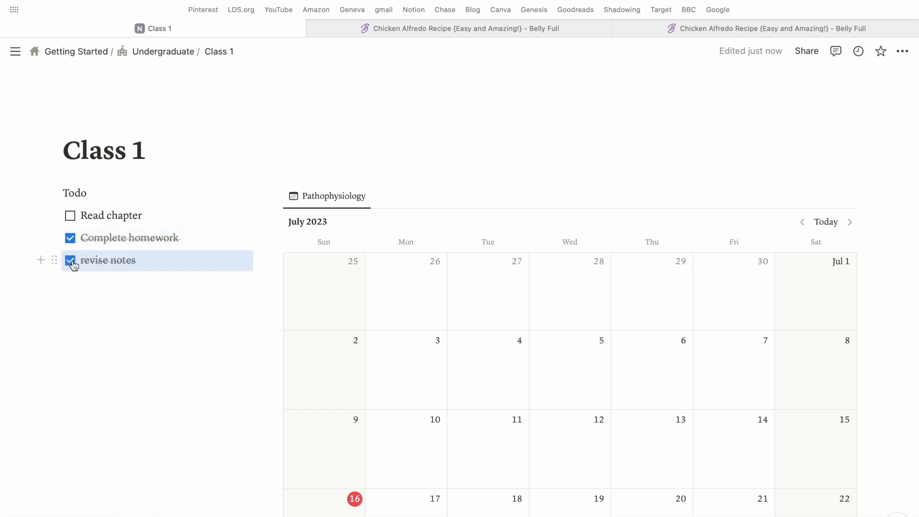
Step: Insert a 2-column layout below the Pathophysiology calendar with the labels "Class Notes" and "Questions"
scroll(72, 263, down, 7)
click(112, 452)
key(Return)
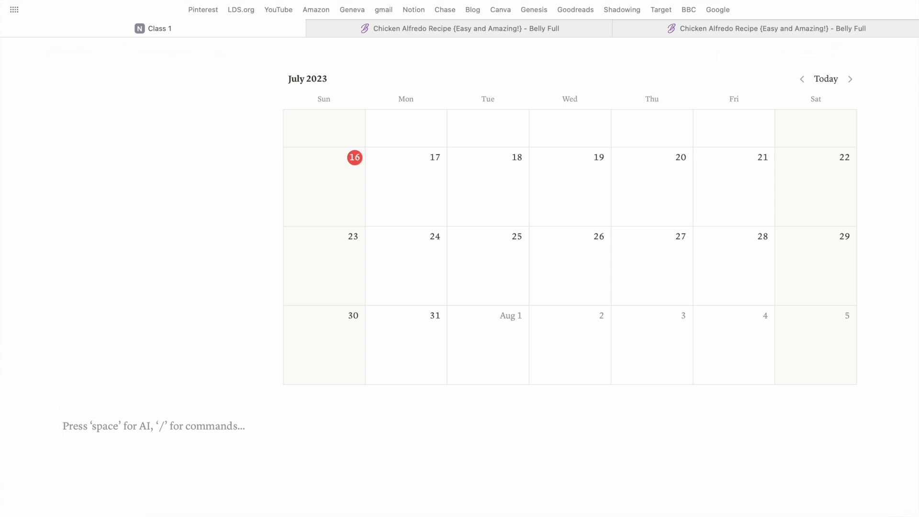
text(/2)
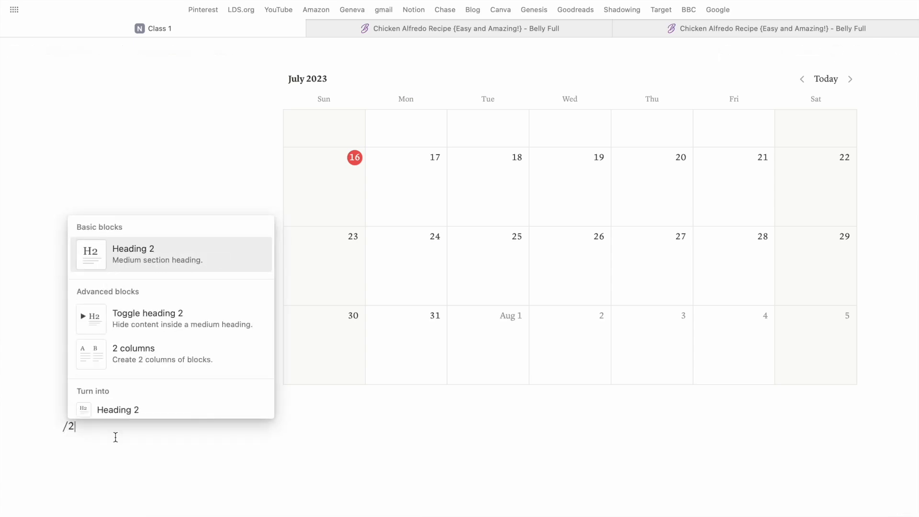
click(151, 356)
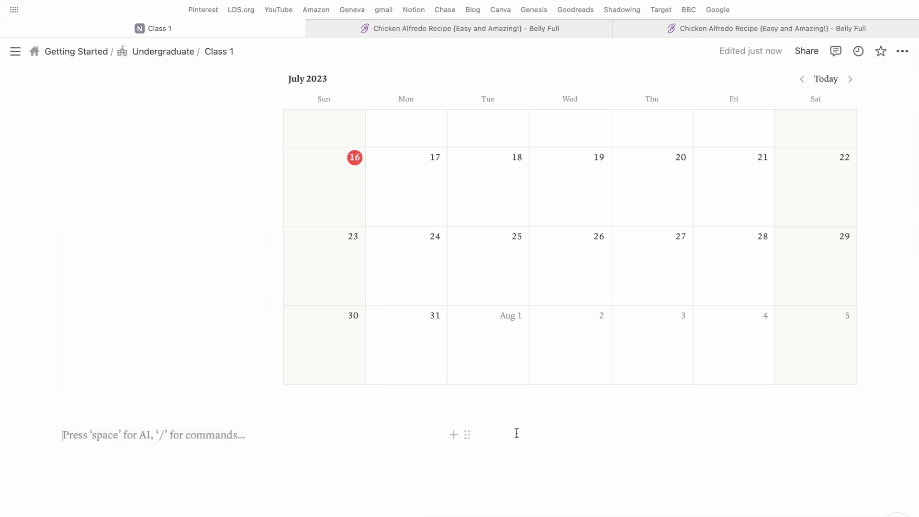
text(Class)
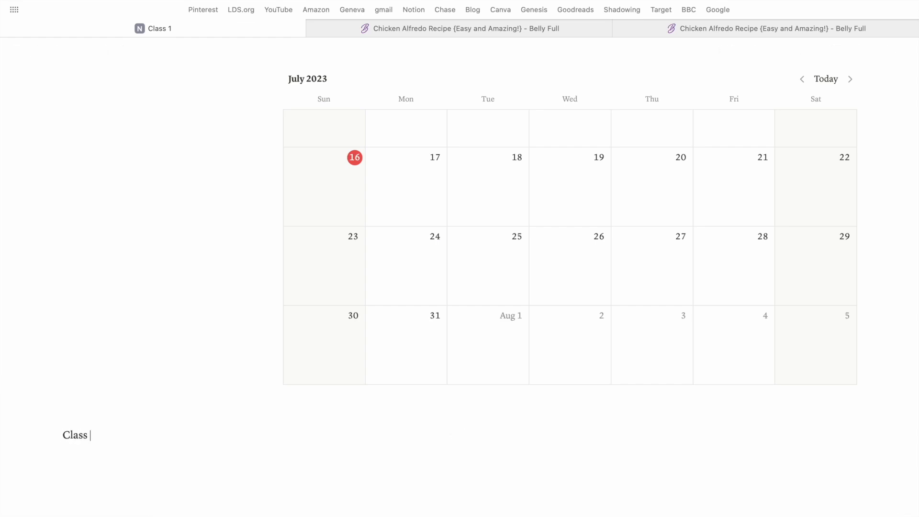
text( Notes)
click(618, 435)
text(Questions)
Step: Add a sub-page titled "Endocrinology" under Class Notes and change its page font style
click(189, 265)
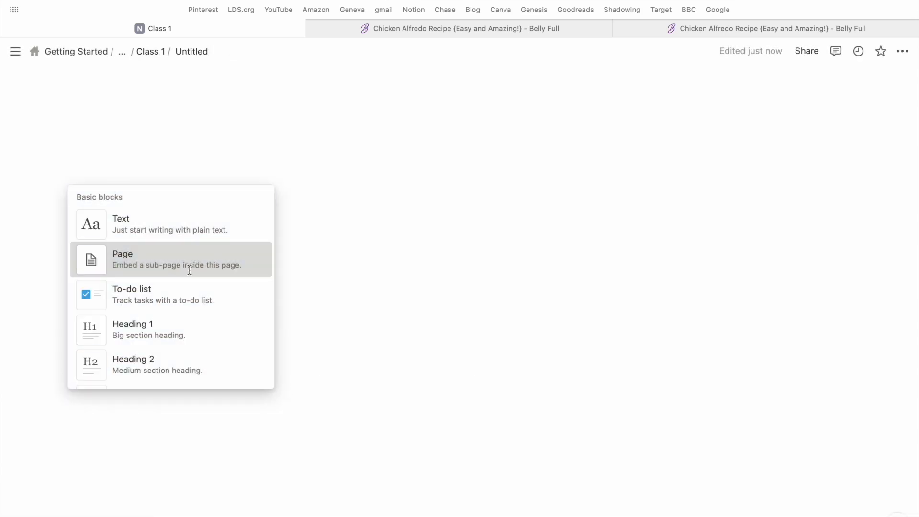
text(Endocrinology)
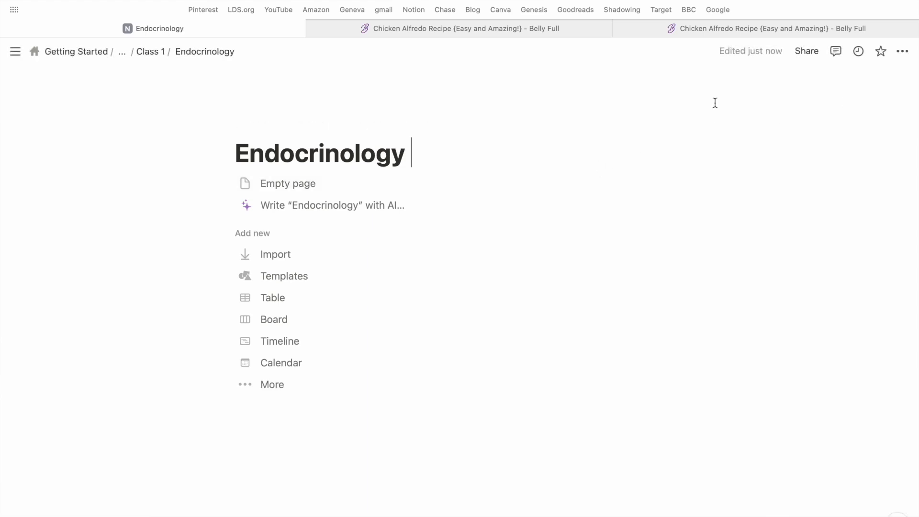
click(905, 51)
click(836, 108)
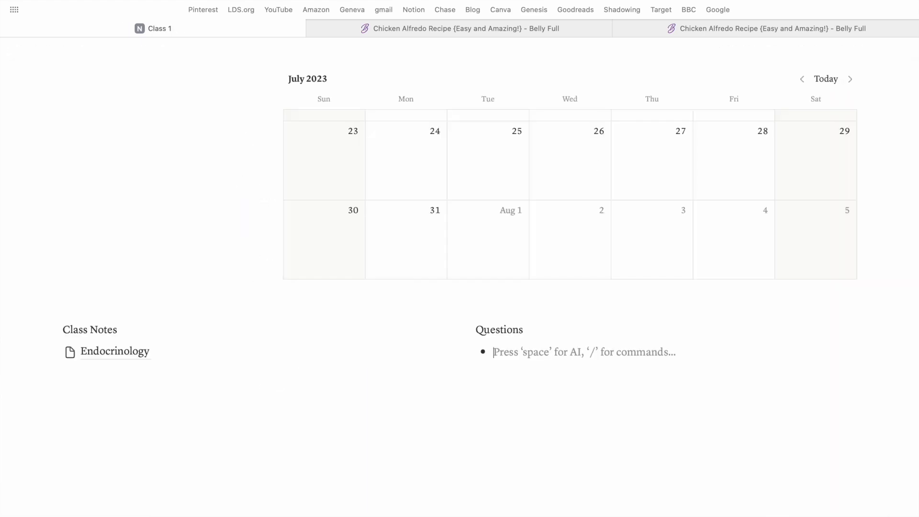
Step: Add the bullet "how does glucose bypass glut4 receptors?" under Questions, with the indented answer "it goes in with another molecule"
text(ho)
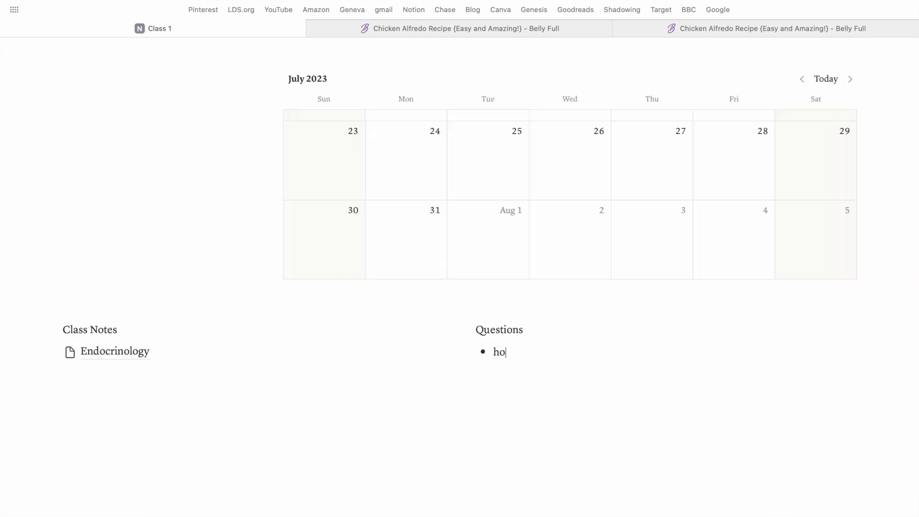
text(w does glucose bypass glut4 receptor?)
key(Return)
key(Tab)
text(Is in)
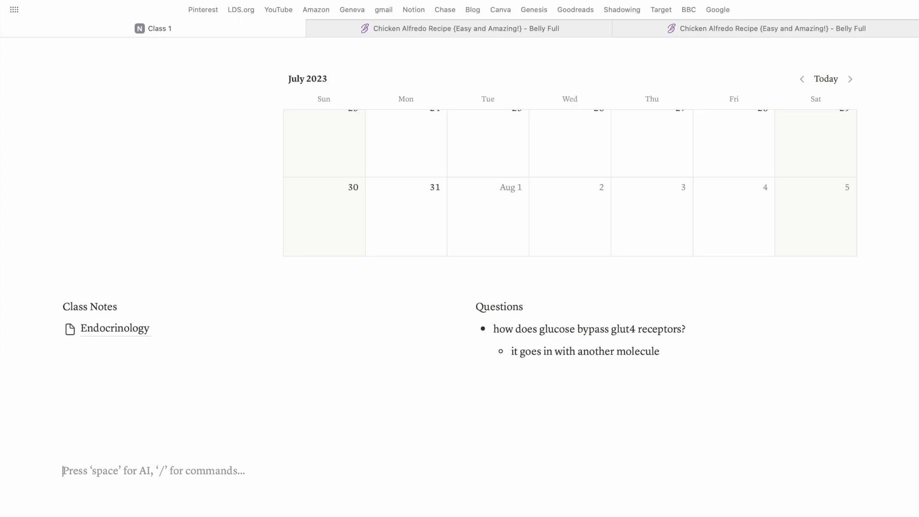
Step: Add the label "Projects" at the end of the Class 1 page with a sub-page titled "essay on topic"
text(Project/)
click(216, 364)
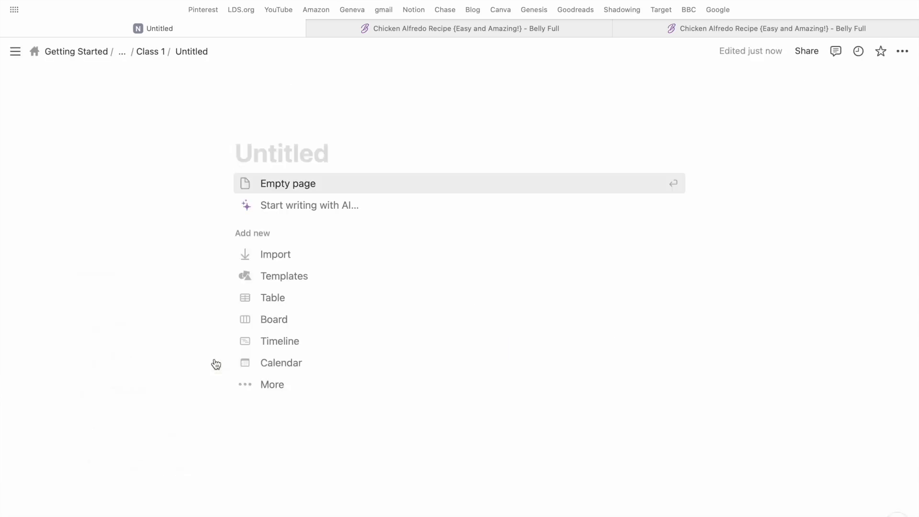
text(essay on )
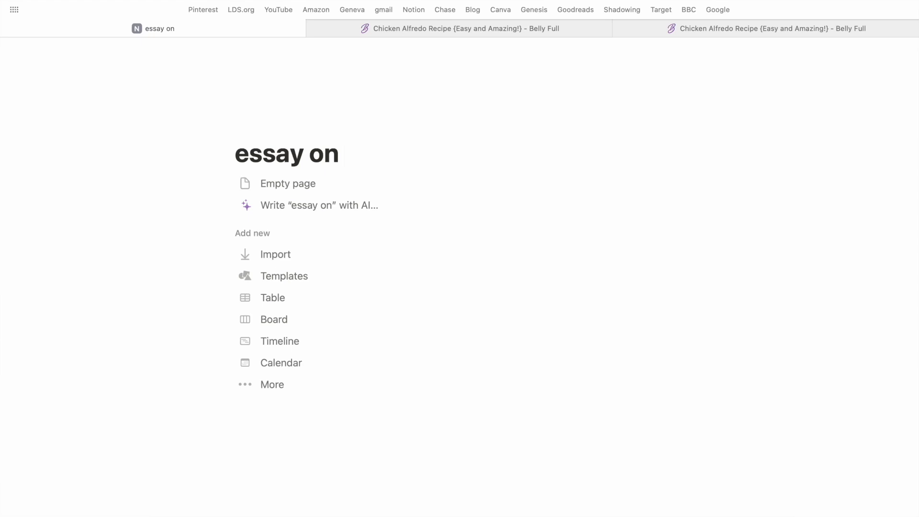
text(topic)
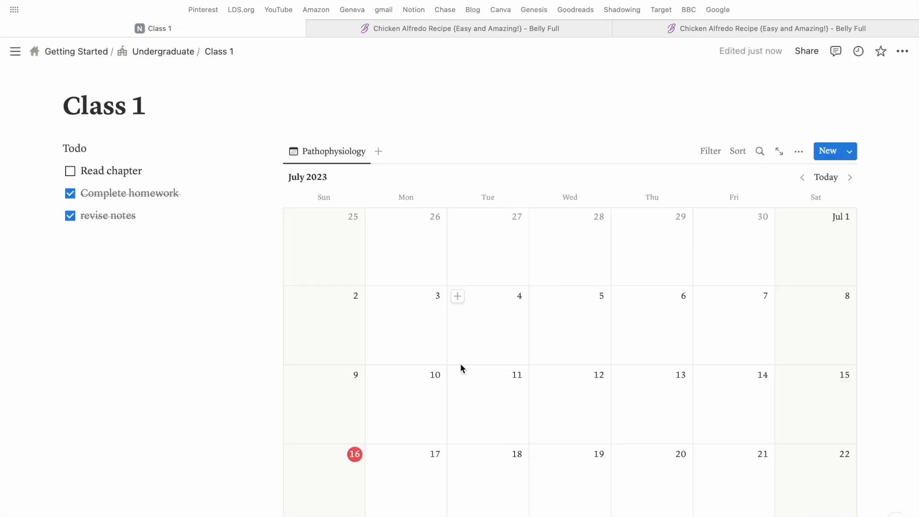
Step: Insert a button named "Class Template" on the Undergraduate page between the class list and Freshman
scroll(460, 363, down, 5)
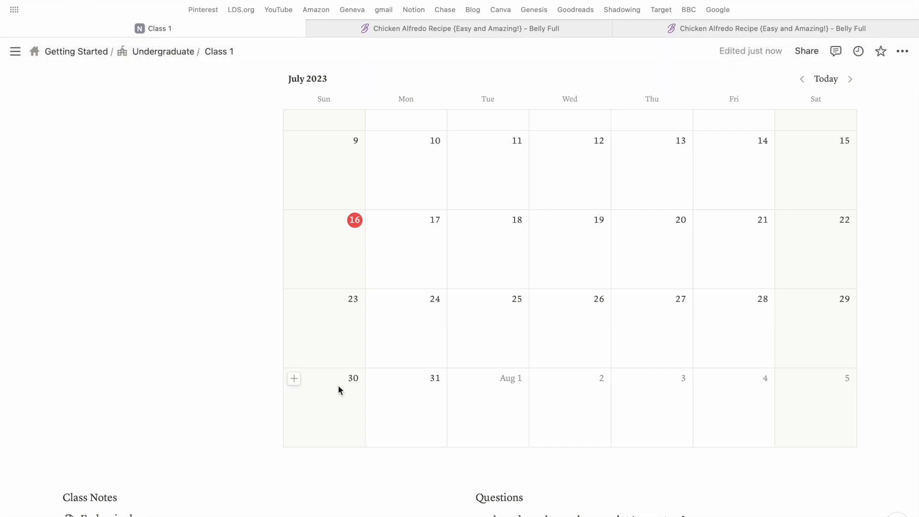
scroll(338, 390, down, 6)
scroll(339, 390, up, 10)
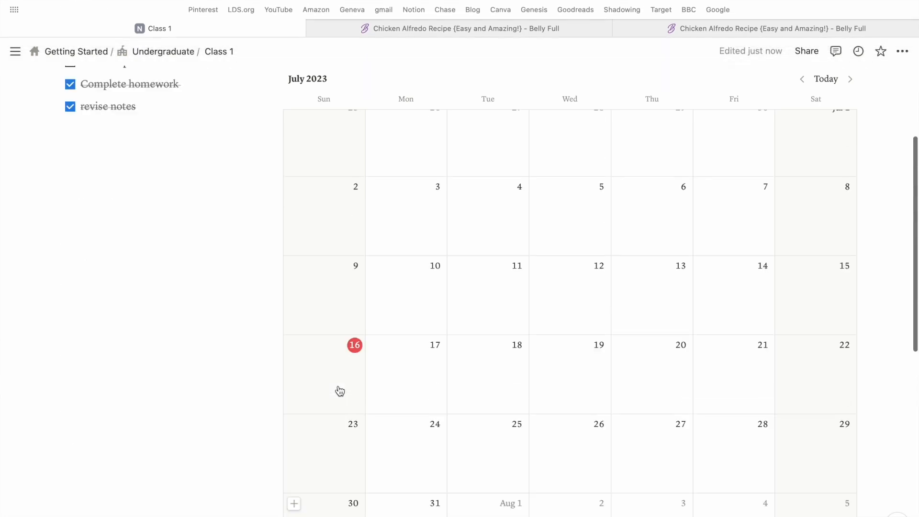
click(173, 54)
scroll(242, 405, down, 10)
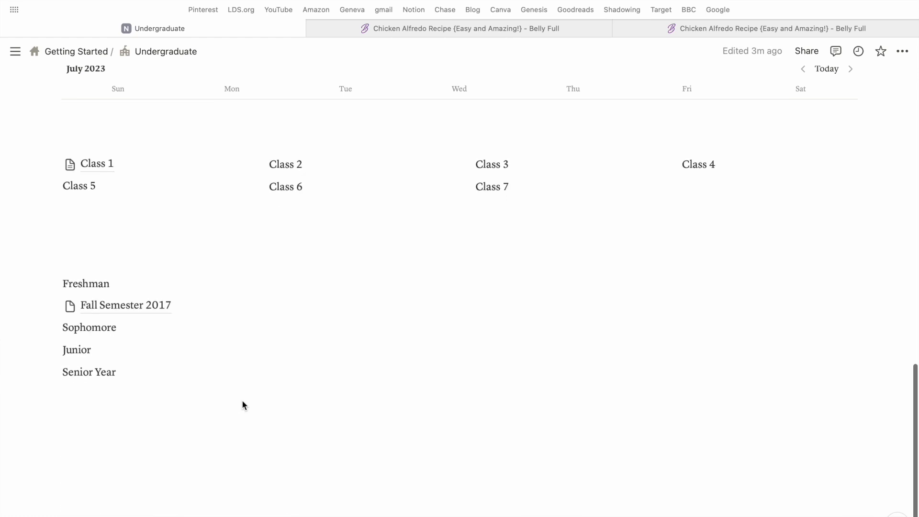
click(74, 250)
text(/buto)
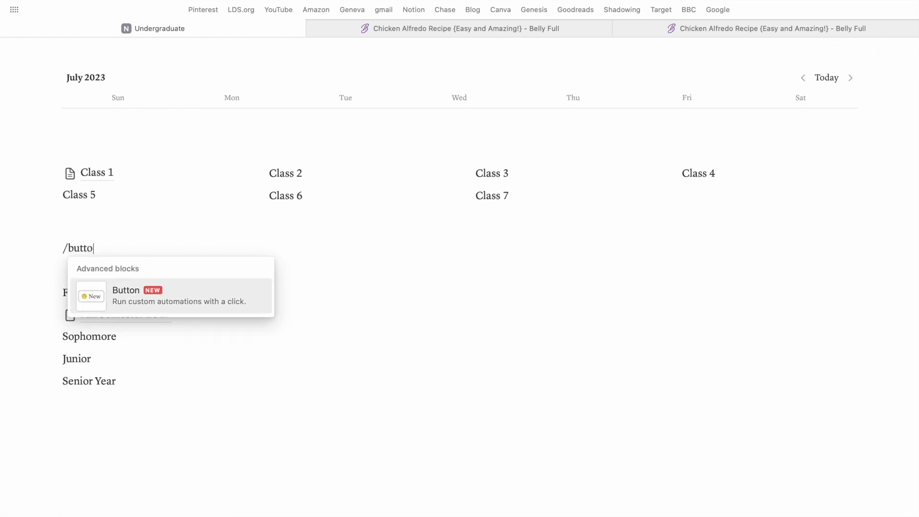
click(153, 295)
text(Class Template)
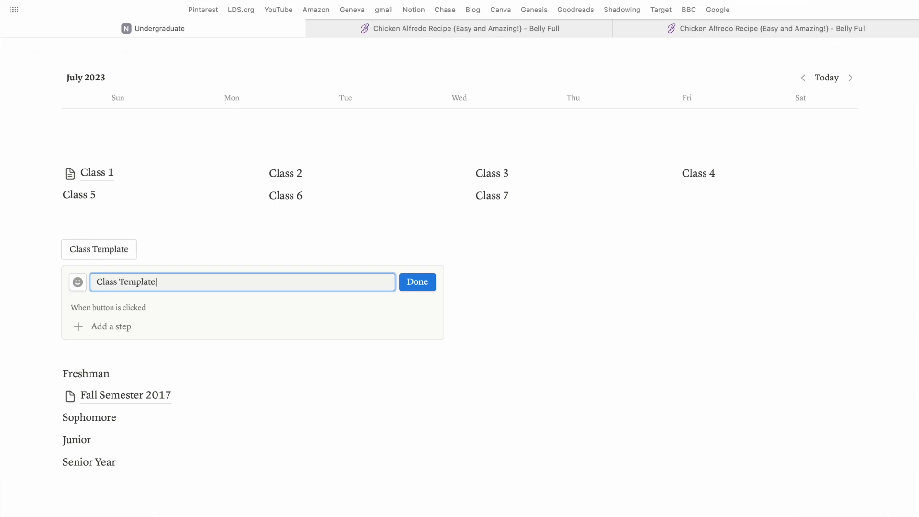
Step: Give the Class Template button an Insert blocks step containing the Class 1 page, and finish the button setup
click(79, 327)
click(104, 353)
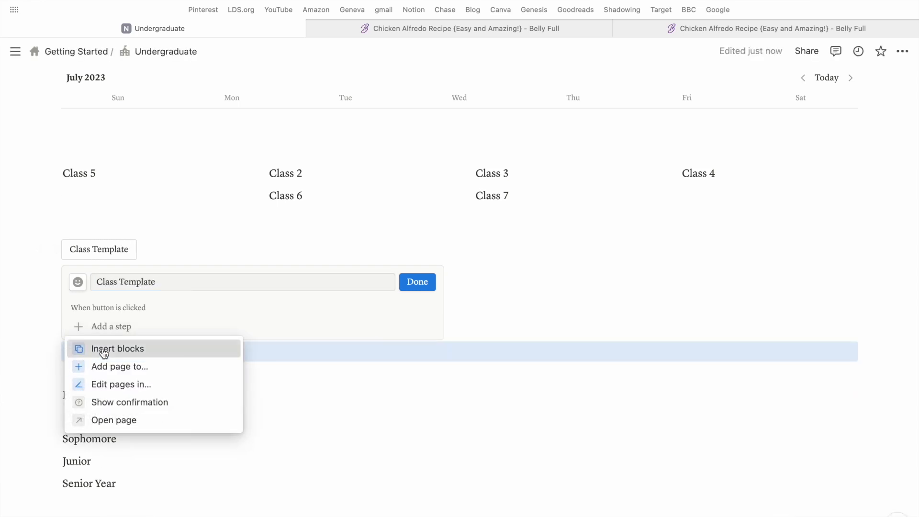
drag(70, 431, 87, 357)
click(417, 282)
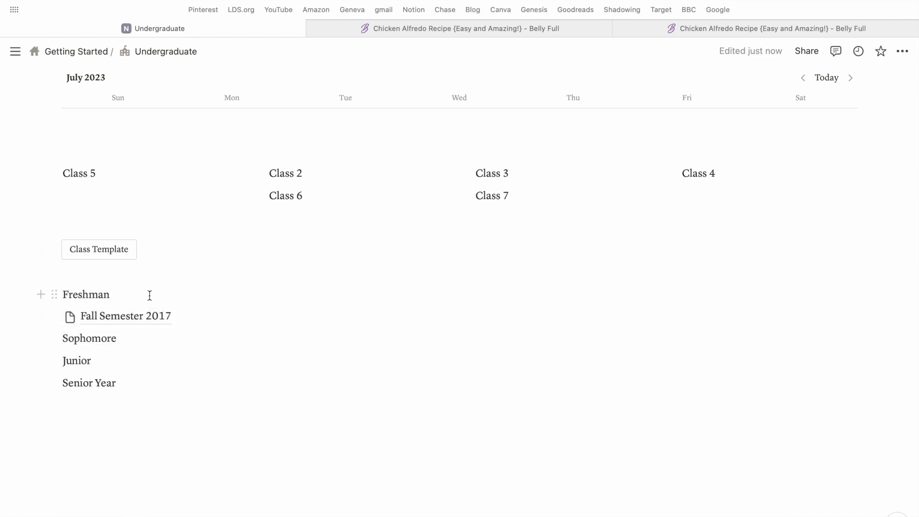
Step: Run the Class Template button, reopen its settings, and rename the Class 1 page to "Class"
click(117, 255)
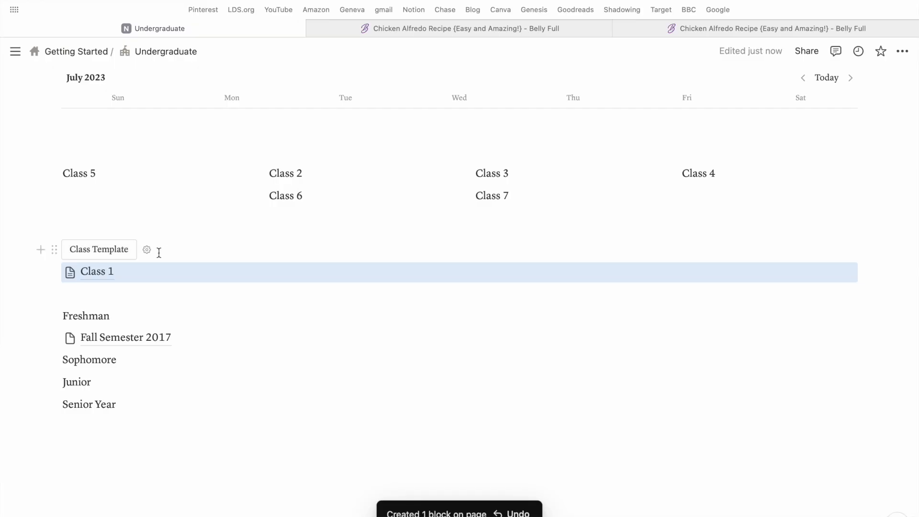
click(146, 250)
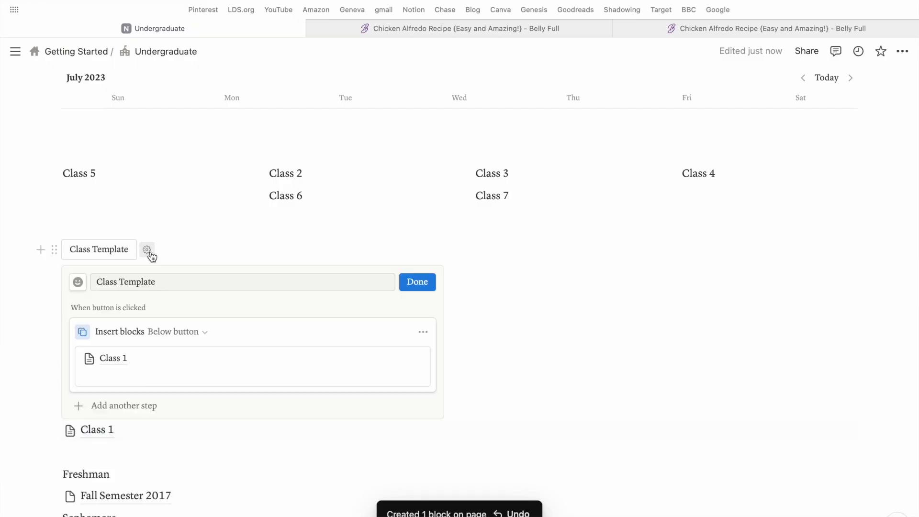
click(127, 363)
click(150, 158)
key(BackSpace)
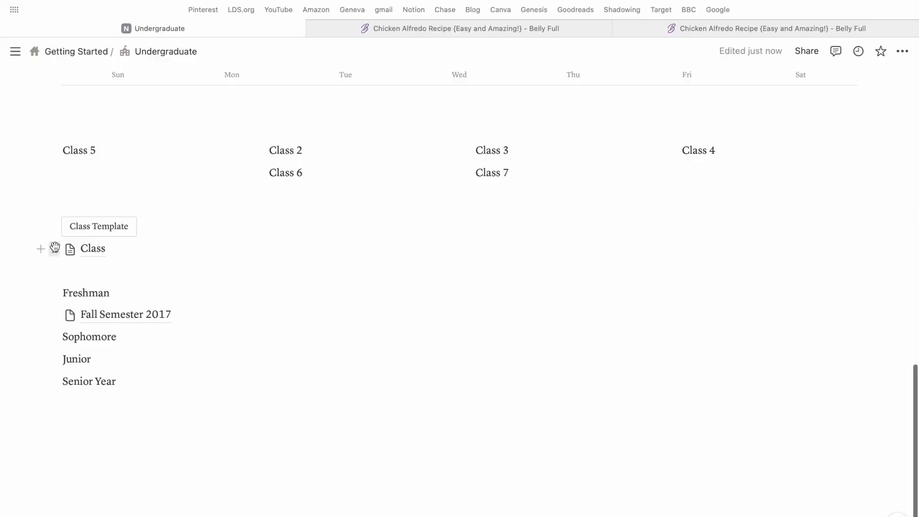
Step: Move the Class page beneath Class 5 and from there into Fall Semester 2017, and open that semester page
drag(54, 249, 69, 168)
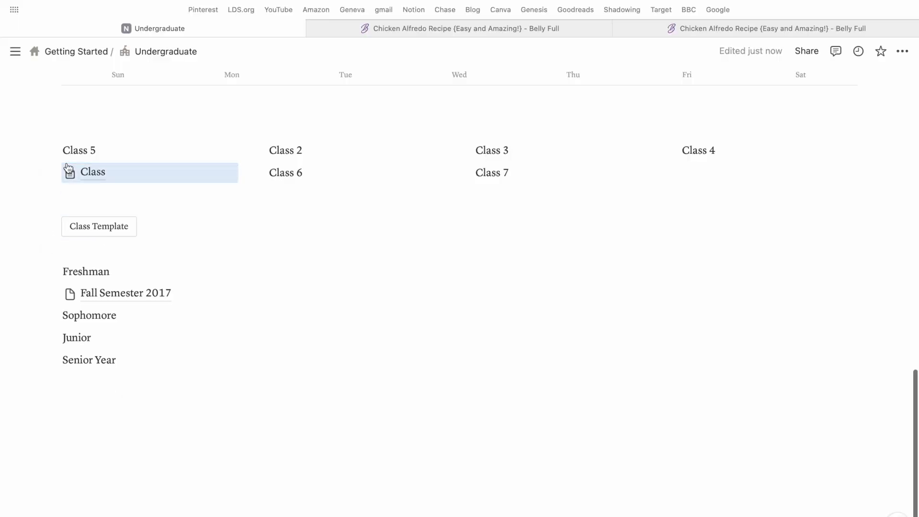
drag(55, 174, 93, 294)
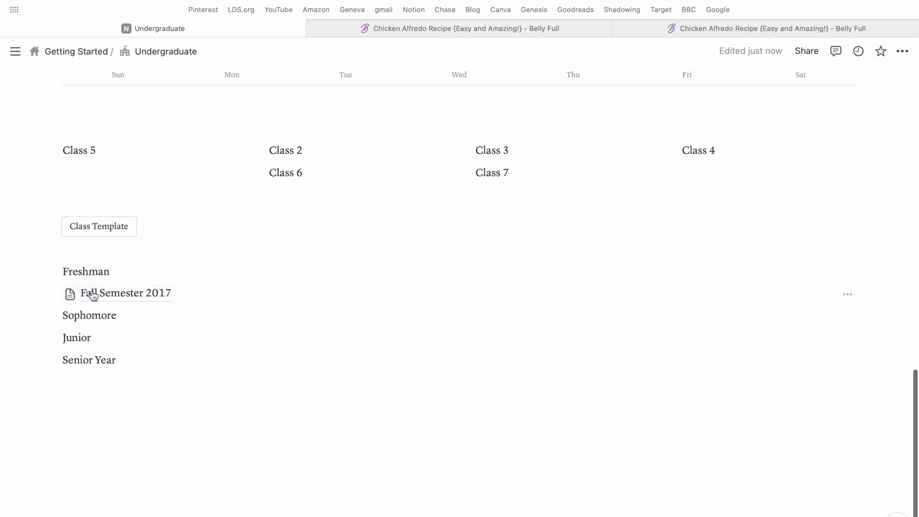
click(93, 294)
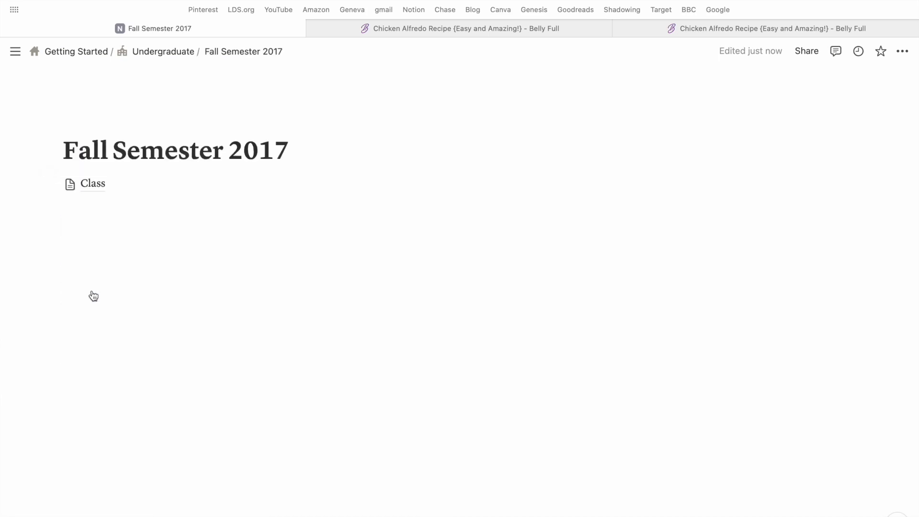
Step: Add the bullet "routines" at the end of the Personal list on the Getting Started page
click(164, 54)
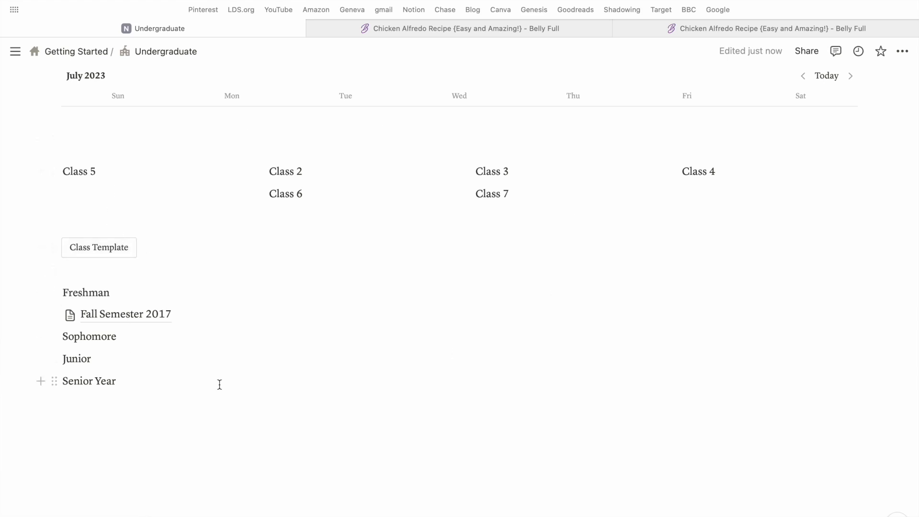
scroll(219, 385, up, 15)
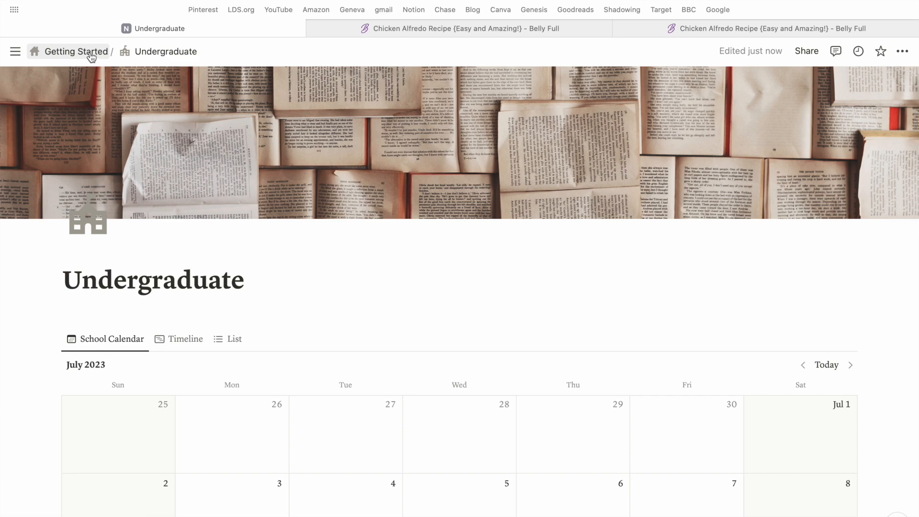
click(91, 55)
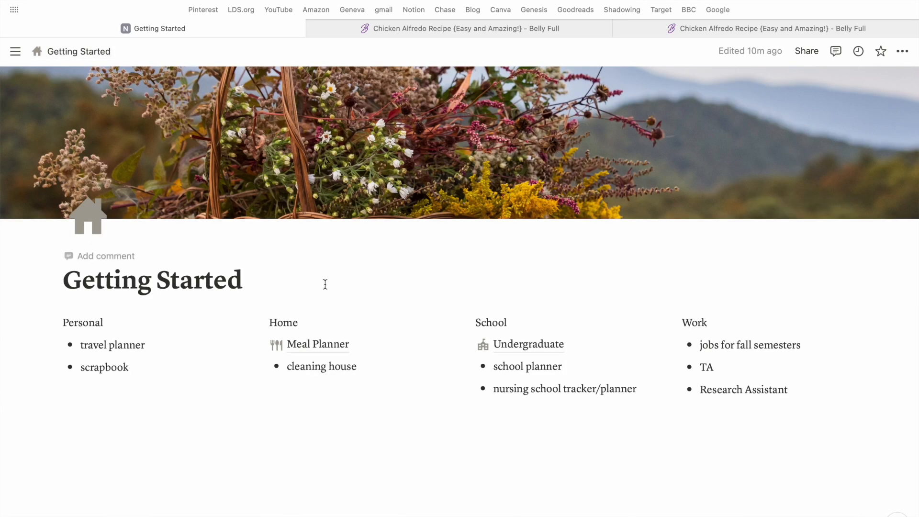
click(144, 368)
key(Return)
text(routines)
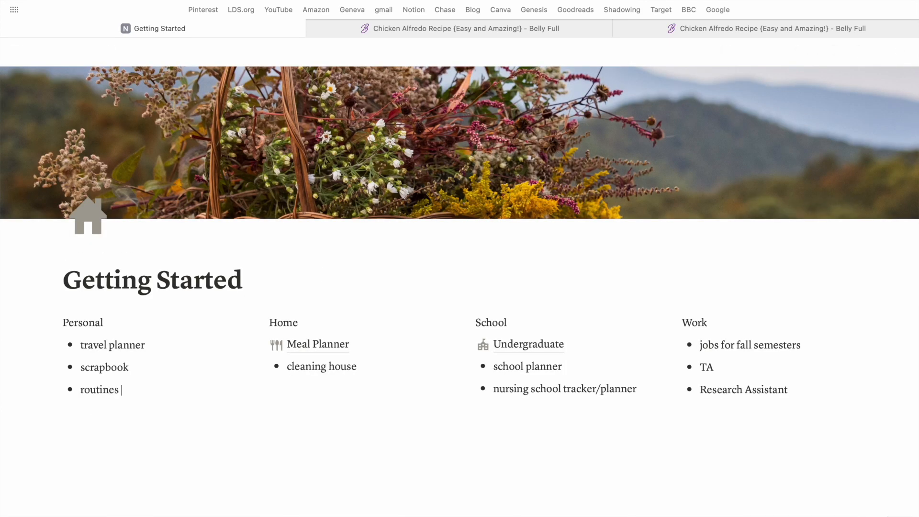
Step: Capitalize the bullets in the Personal list as "Travel planner", "Scrapbook" and "Routines"
key(BackSpace)
key(BackSpace)
key(BackSpace)
text(Rout)
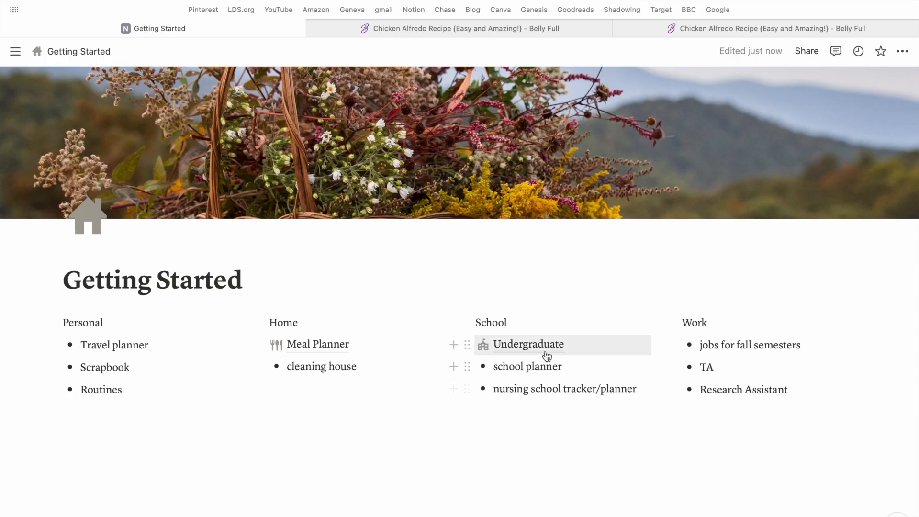
Step: Insert a simple table beneath the Questions bullets on the Class page inside Undergraduate's Fall Semester 2017
click(545, 354)
scroll(567, 388, down, 5)
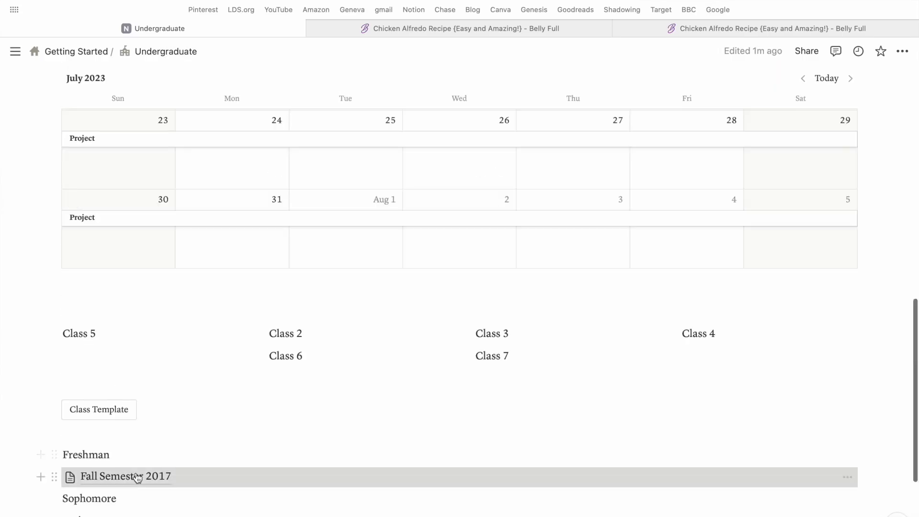
click(139, 474)
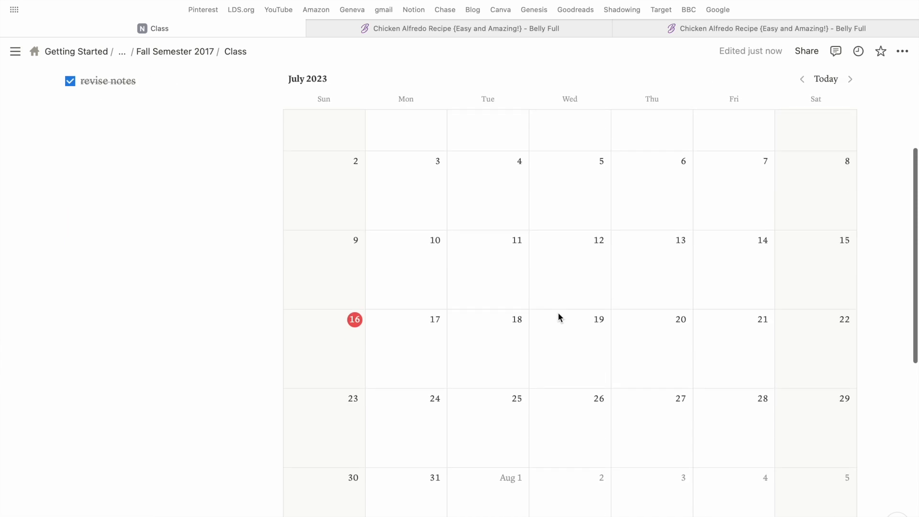
scroll(558, 316, down, 8)
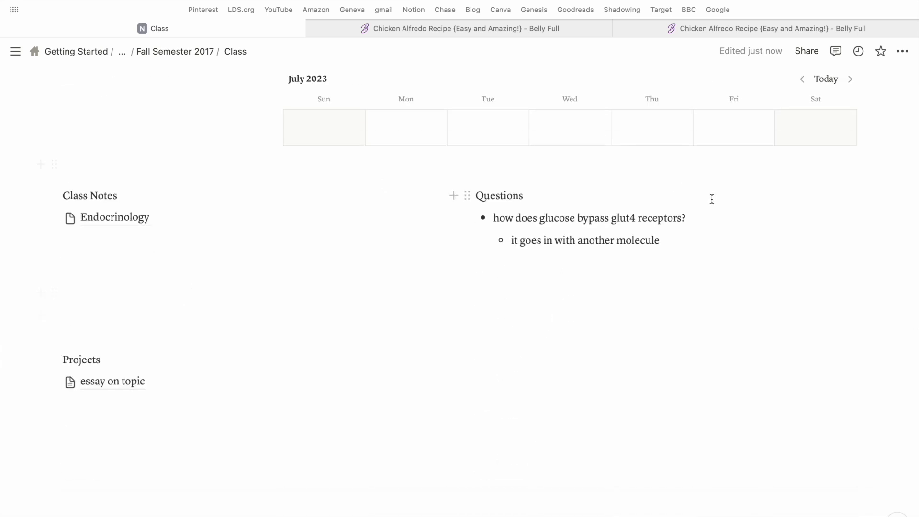
click(541, 263)
text(/table)
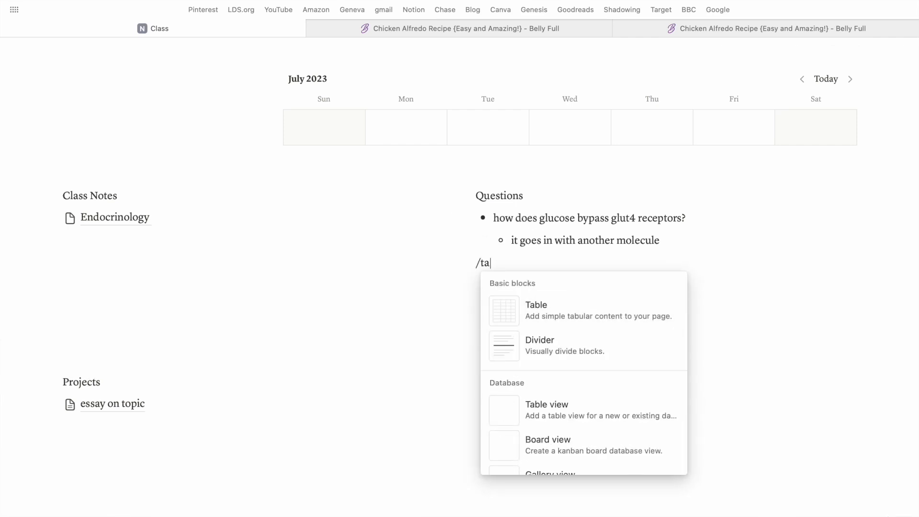
click(634, 330)
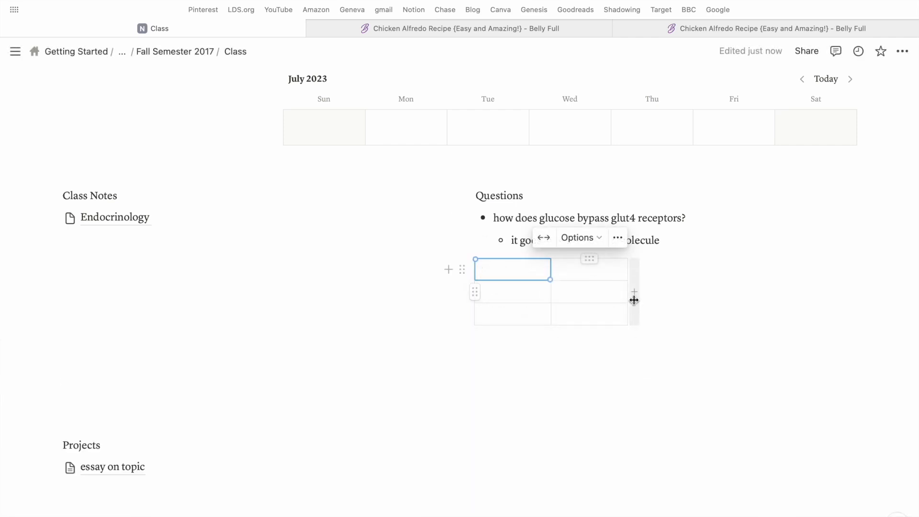
Step: Turn on the new table's header row and fit the table to the available width
click(475, 271)
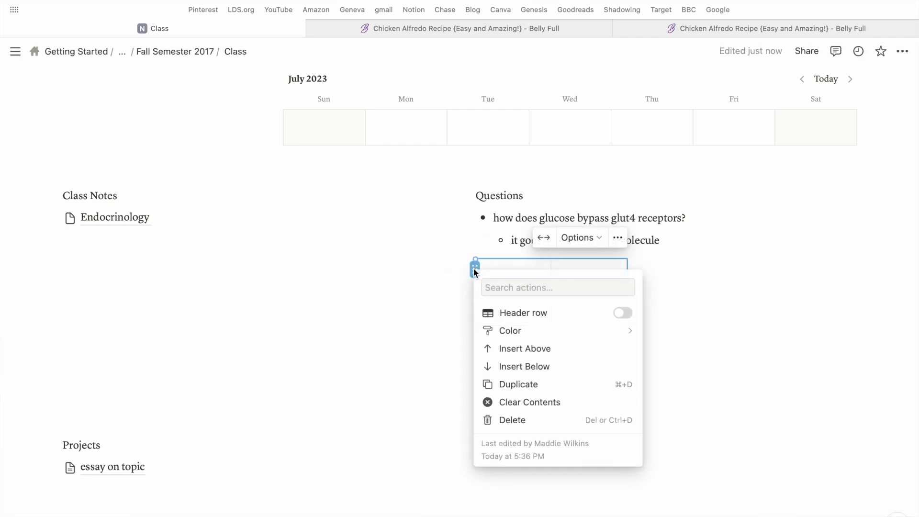
click(520, 316)
click(695, 321)
click(549, 243)
Step: Enter the table's header cells as "Questions" and "Answers"
click(573, 270)
text(Que)
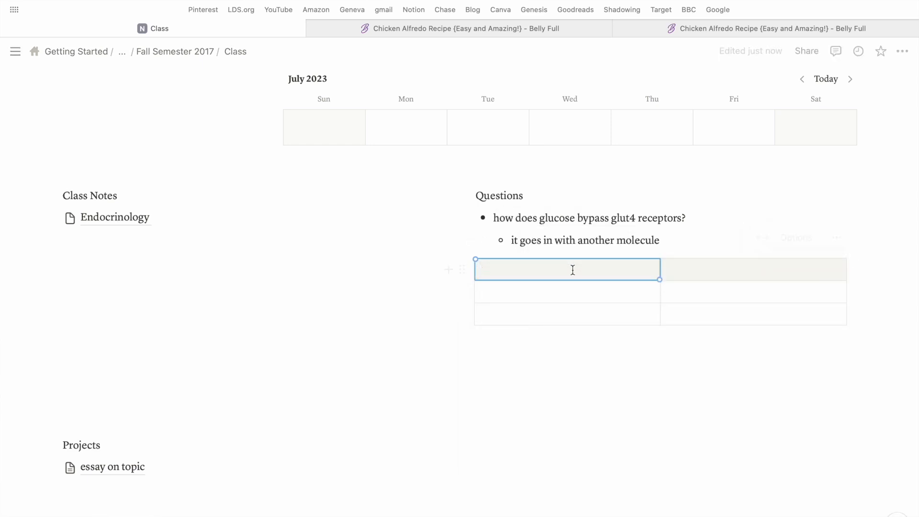
text(stions)
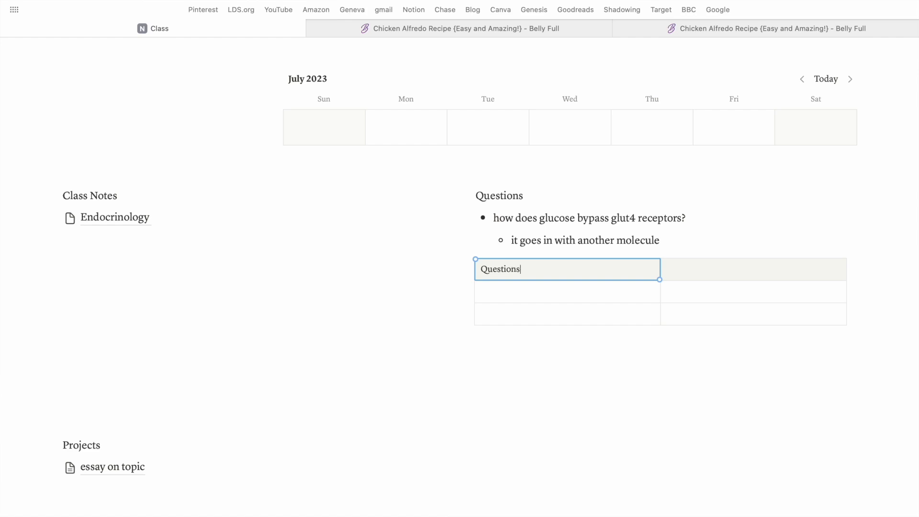
click(705, 278)
text(Answers)
Step: Enter "How does glucose bypass Glut4 receptor?" in the first row under Questions and start its answer under Answers
click(610, 292)
text(H)
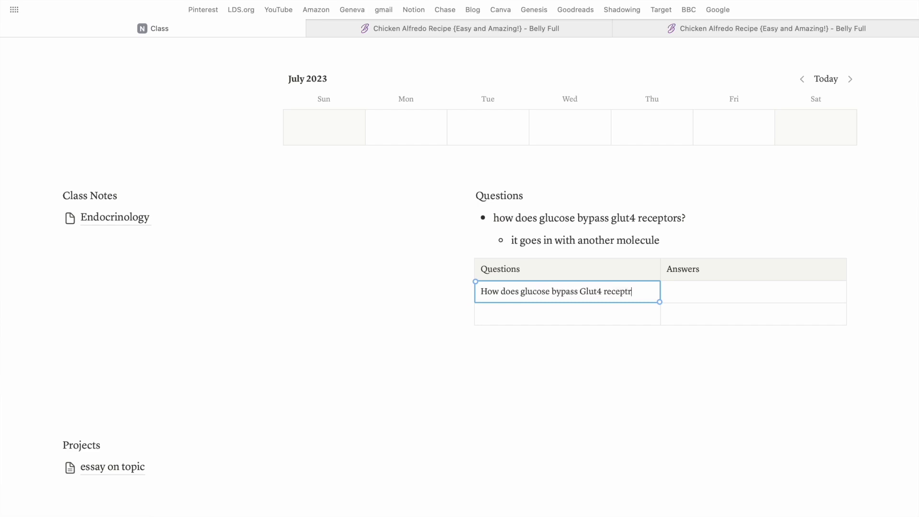
click(788, 290)
text(It f)
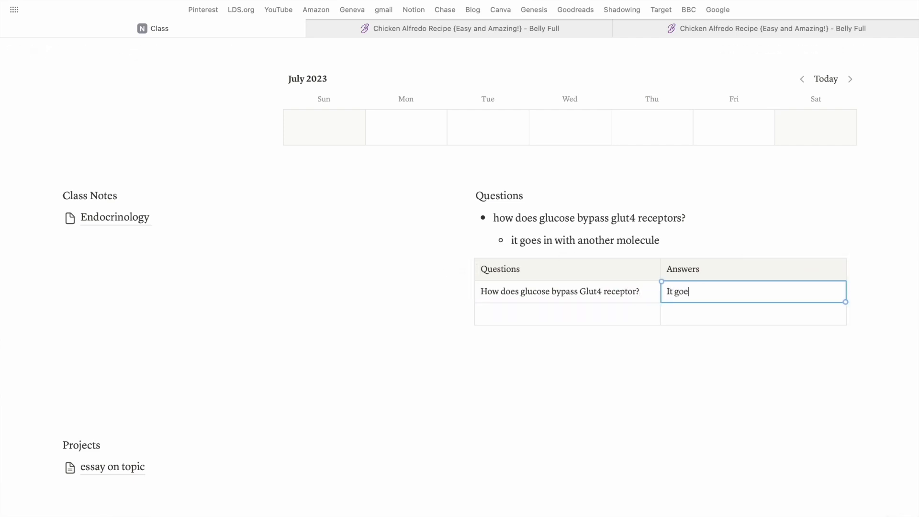